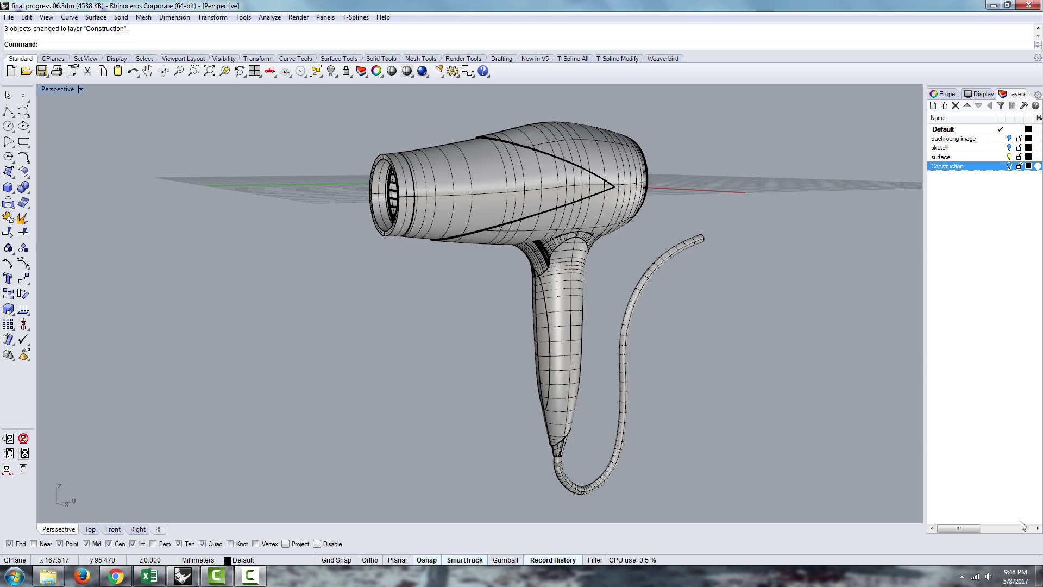
- Examine the hair dryer model, focusing on the transition where the handle meets the body
{"action": "scroll", "coordinate": [624, 325], "scroll_direction": "up", "scroll_amount": 8}
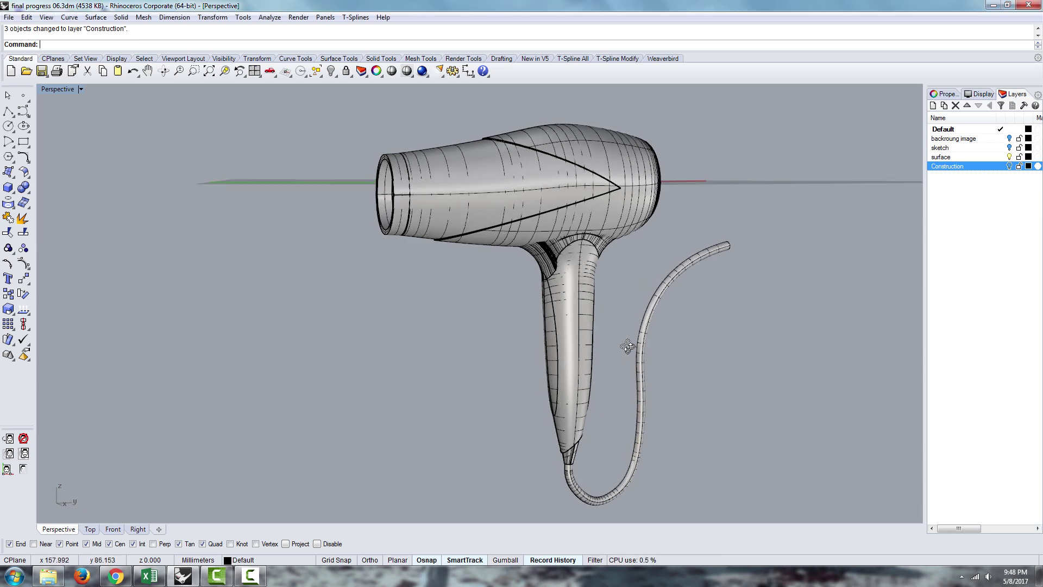
{"action": "scroll", "coordinate": [473, 273], "scroll_direction": "up", "scroll_amount": 3}
{"action": "scroll", "coordinate": [519, 266], "scroll_direction": "down", "scroll_amount": 8}
{"action": "scroll", "coordinate": [531, 97], "scroll_direction": "up", "scroll_amount": 5}
{"action": "right_click_drag", "start_coordinate": [538, 209], "coordinate": [484, 228]}
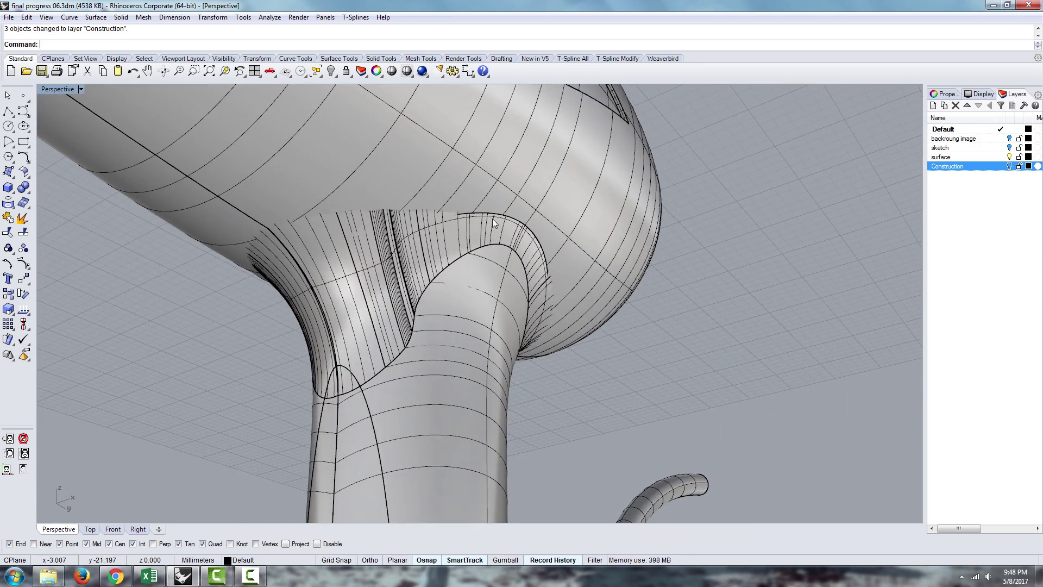
{"action": "right_click_drag", "start_coordinate": [262, 230], "coordinate": [347, 293]}
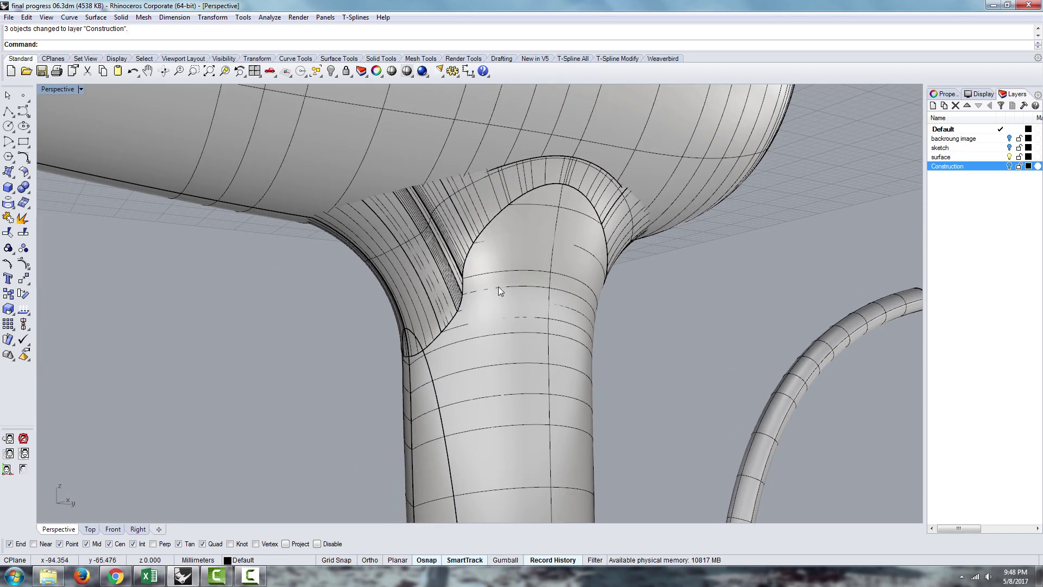
{"action": "right_click_drag", "start_coordinate": [498, 286], "coordinate": [538, 418]}
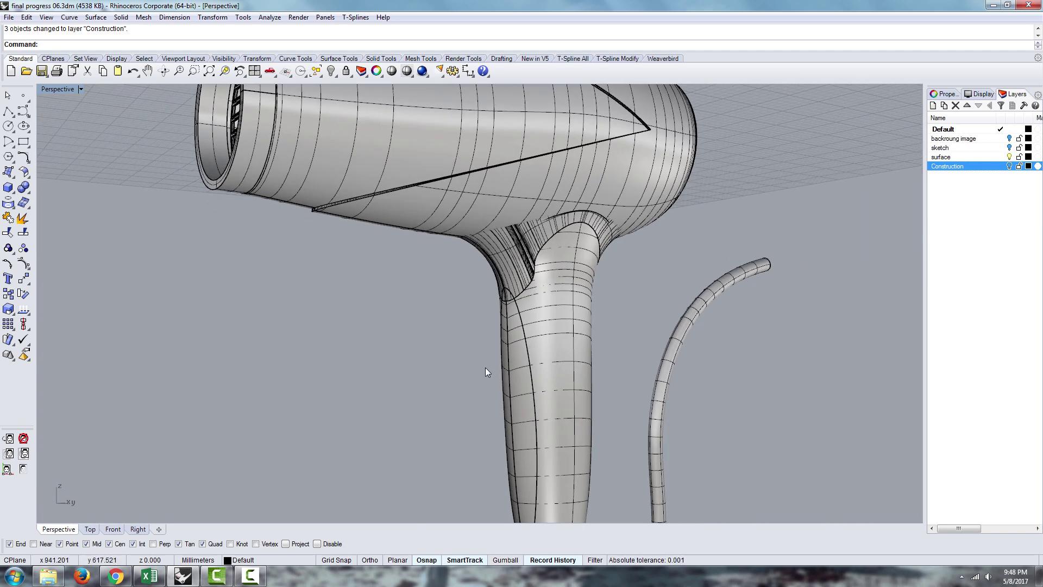
- Select the handle polysurface and examine how its flared blend surfaces meet the underside of the body
{"action": "left_click", "coordinate": [555, 404]}
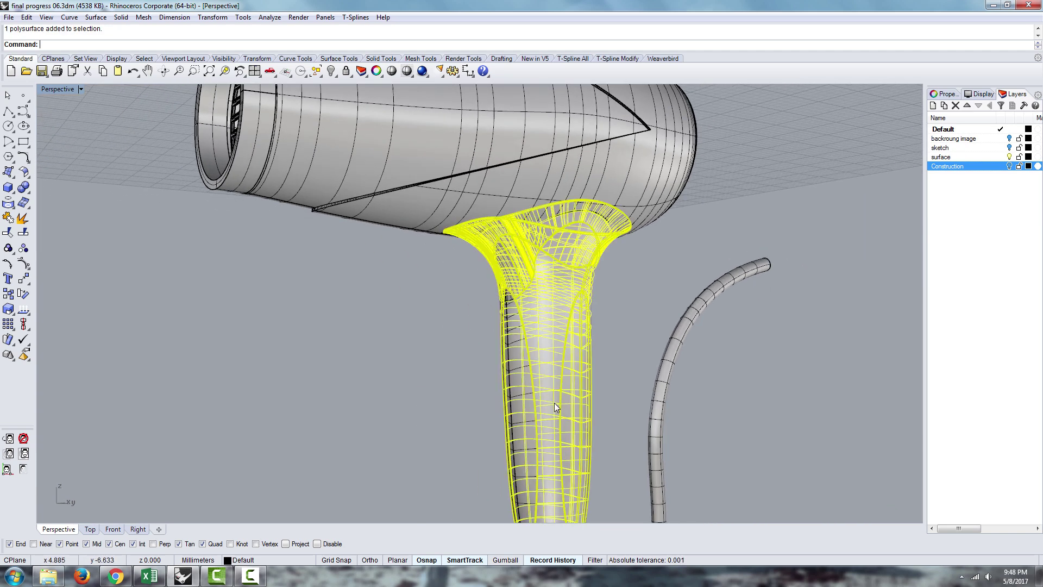
{"action": "right_click_drag", "start_coordinate": [523, 412], "coordinate": [516, 389]}
{"action": "scroll", "coordinate": [506, 243], "scroll_direction": "up", "scroll_amount": 7}
{"action": "right_click_drag", "start_coordinate": [507, 243], "coordinate": [576, 267]}
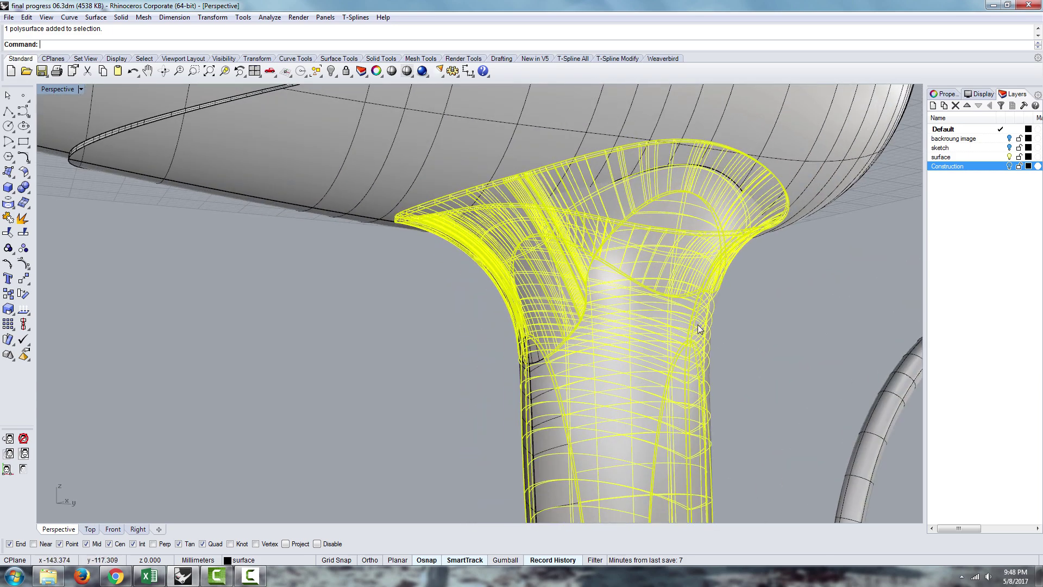
{"action": "left_click", "coordinate": [729, 303]}
{"action": "left_click", "coordinate": [611, 209]}
{"action": "right_click_drag", "start_coordinate": [701, 259], "coordinate": [628, 292]}
{"action": "key", "text": "Escape"}
{"action": "scroll", "coordinate": [689, 252], "scroll_direction": "up", "scroll_amount": 6}
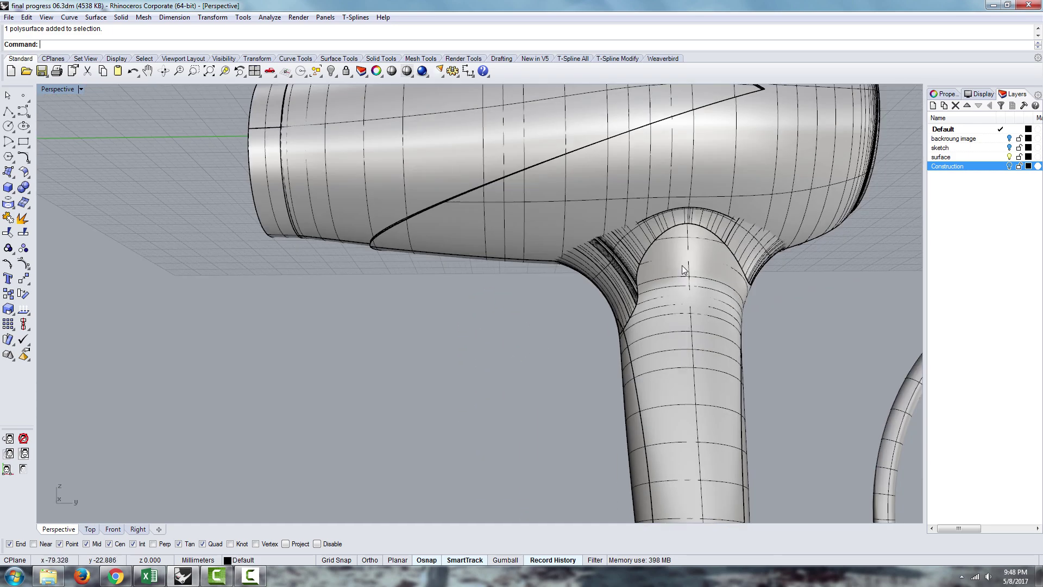
- Select the rear body polysurface with the V-shaped edge and examine it around the handle joint
{"action": "left_click", "coordinate": [382, 239]}
{"action": "right_click_drag", "start_coordinate": [382, 239], "coordinate": [549, 255]}
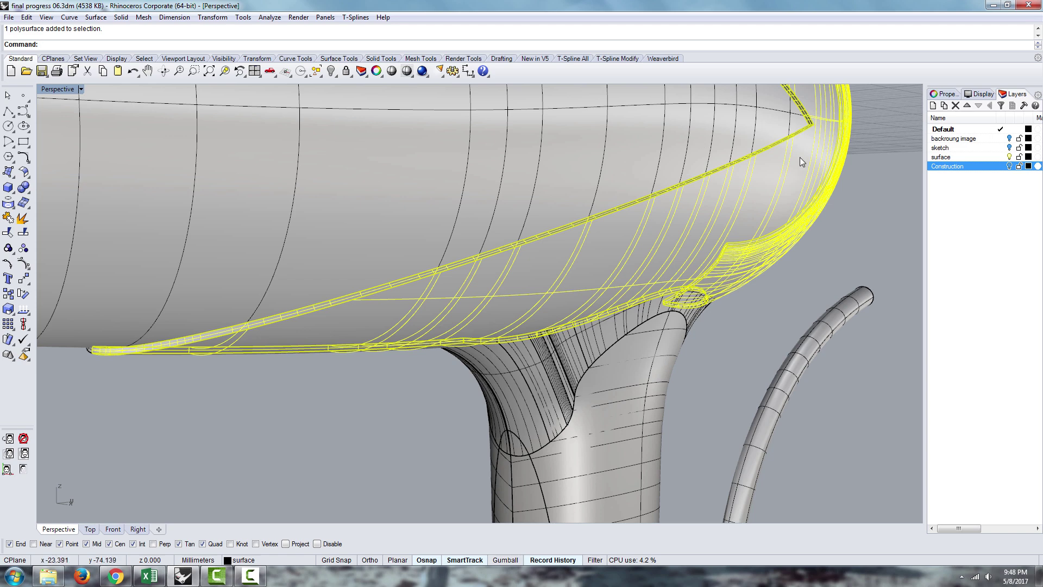
{"action": "right_click_drag", "start_coordinate": [763, 154], "coordinate": [389, 340]}
{"action": "left_click", "coordinate": [335, 380]}
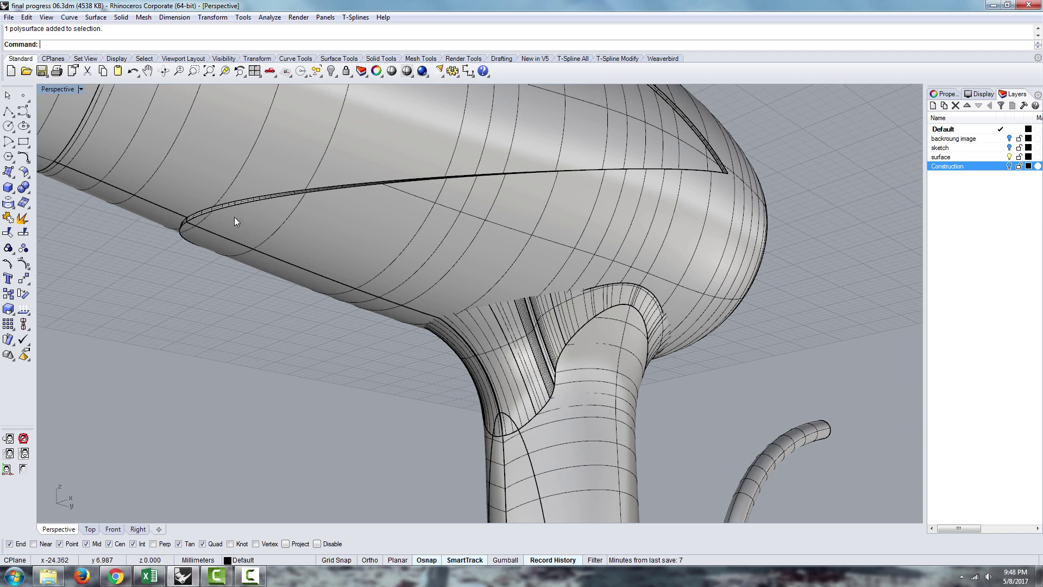
{"action": "right_click_drag", "start_coordinate": [211, 210], "coordinate": [608, 360]}
{"action": "right_click_drag", "start_coordinate": [562, 393], "coordinate": [583, 335]}
{"action": "scroll", "coordinate": [583, 336], "scroll_direction": "up", "scroll_amount": 3}
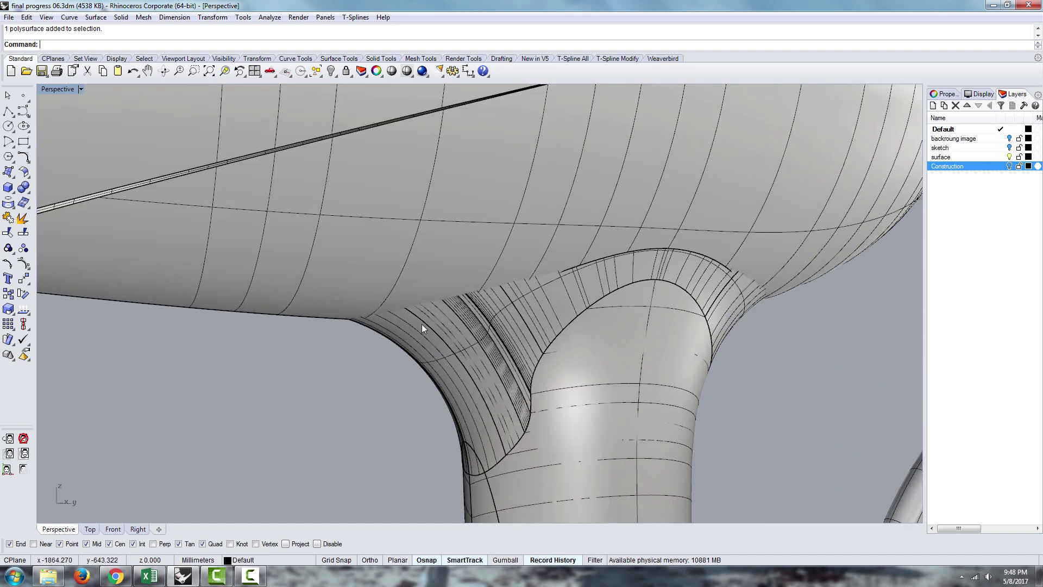
- Explode the handle polysurface, including its blend into the body, into separate surfaces and clear the selection
{"action": "right_click_drag", "start_coordinate": [478, 412], "coordinate": [563, 450]}
{"action": "left_click", "coordinate": [556, 459]}
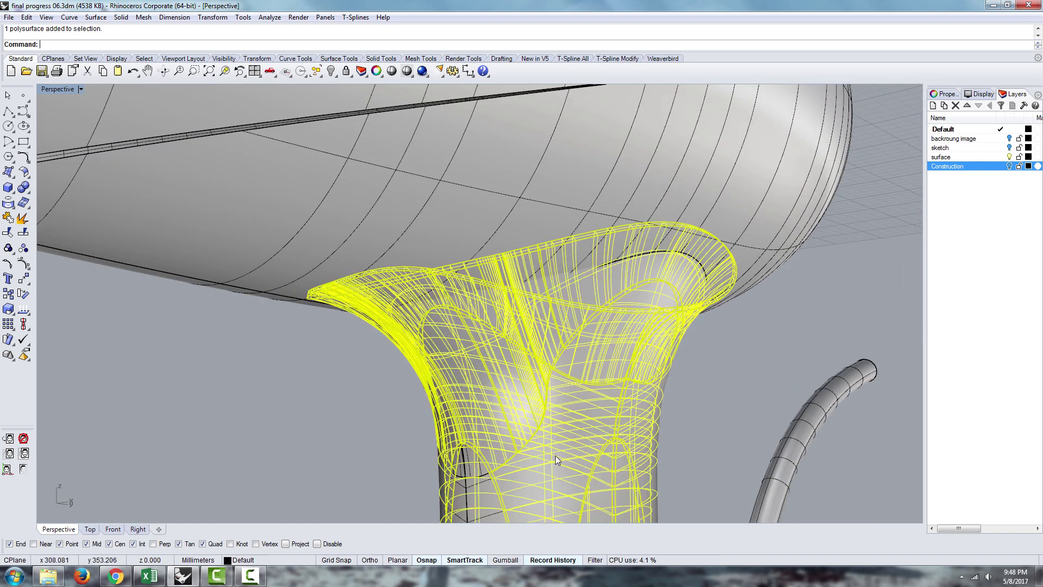
{"action": "left_click", "coordinate": [22, 218]}
{"action": "right_click_drag", "start_coordinate": [407, 426], "coordinate": [693, 389]}
{"action": "scroll", "coordinate": [692, 388], "scroll_direction": "down", "scroll_amount": 10}
{"action": "scroll", "coordinate": [539, 458], "scroll_direction": "up", "scroll_amount": 8}
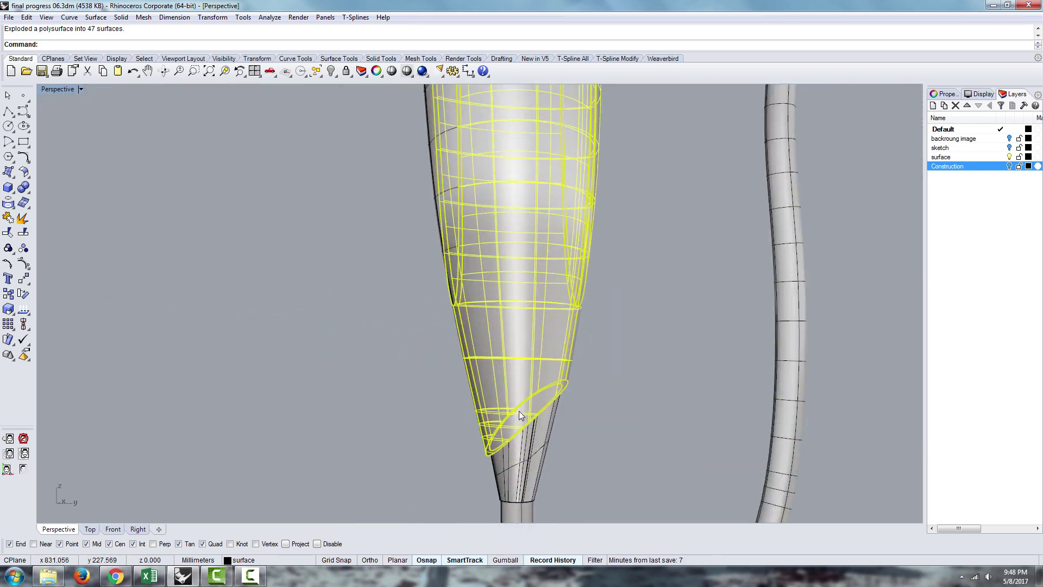
{"action": "key", "text": "Escape"}
- Hide the long side surface of the handle that faces the viewer
{"action": "right_click_drag", "start_coordinate": [416, 345], "coordinate": [461, 398]}
{"action": "scroll", "coordinate": [460, 398], "scroll_direction": "down", "scroll_amount": 12}
{"action": "scroll", "coordinate": [463, 229], "scroll_direction": "up", "scroll_amount": 7}
{"action": "left_click", "coordinate": [470, 272]}
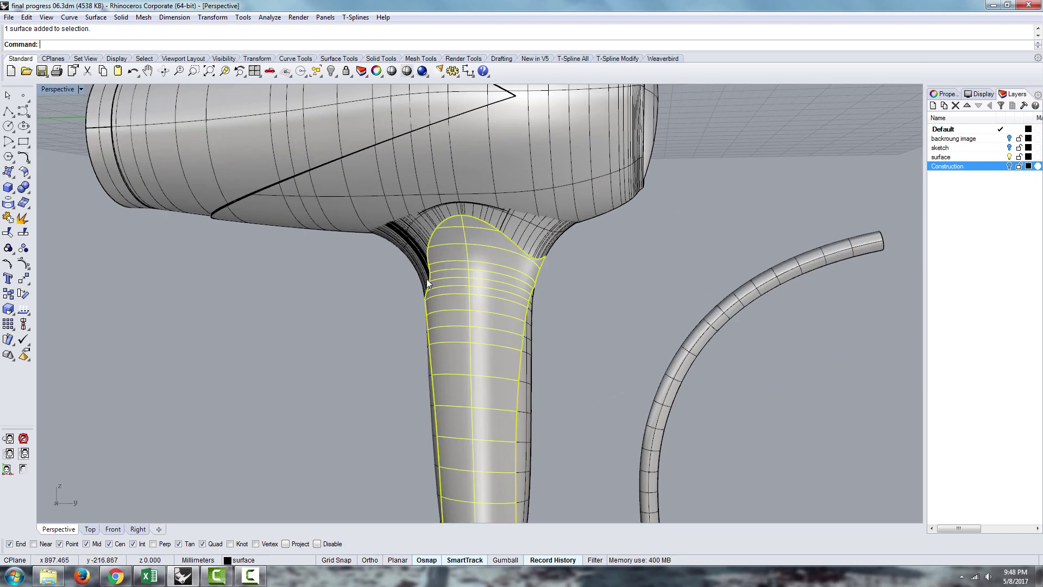
{"action": "right_click_drag", "start_coordinate": [434, 317], "coordinate": [480, 216]}
{"action": "scroll", "coordinate": [488, 305], "scroll_direction": "down", "scroll_amount": 6}
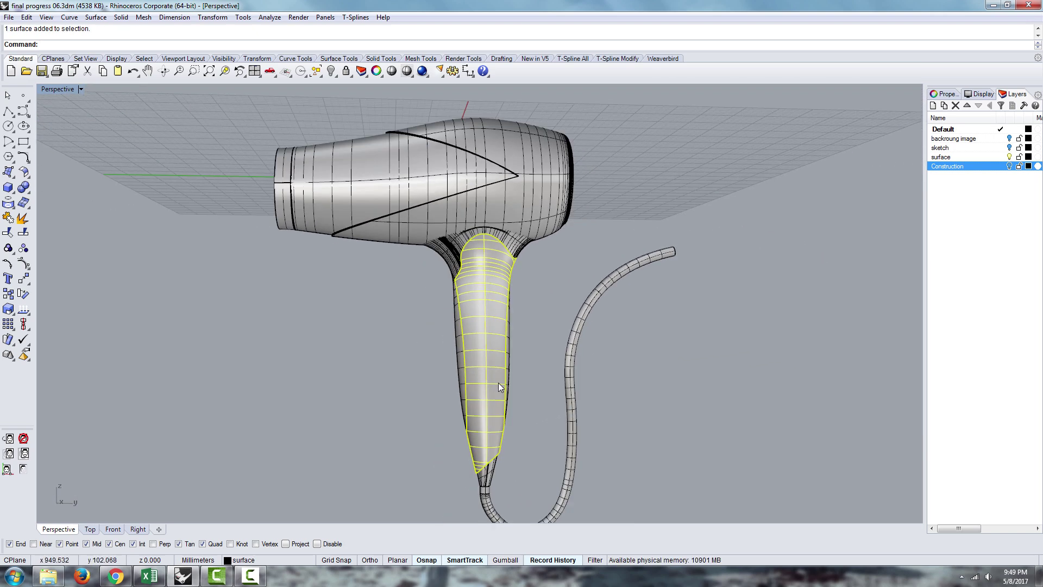
{"action": "scroll", "coordinate": [497, 401], "scroll_direction": "up", "scroll_amount": 6}
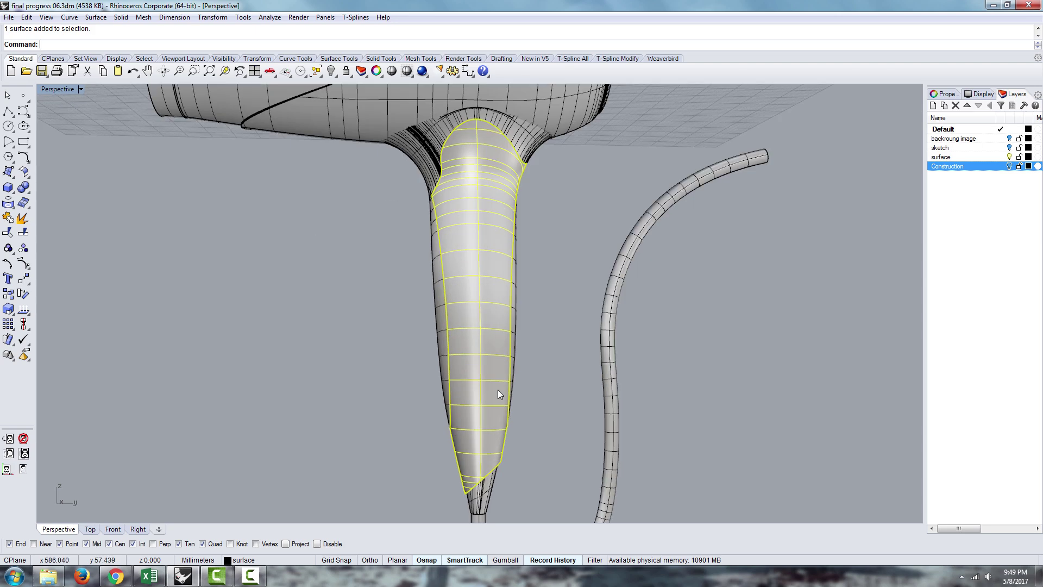
{"action": "left_click", "coordinate": [331, 71]}
- Delete individual exploded surfaces on the side of the handle where the long side surface is hidden
{"action": "mouse_move", "coordinate": [558, 297]}
{"action": "right_mouse_down"}
{"action": "mouse_move", "coordinate": [605, 298]}
{"action": "mouse_move", "coordinate": [564, 297]}
{"action": "mouse_move", "coordinate": [594, 293]}
{"action": "mouse_move", "coordinate": [560, 276]}
{"action": "right_mouse_up"}
{"action": "left_click", "coordinate": [520, 308]}
{"action": "key", "text": "Delete"}
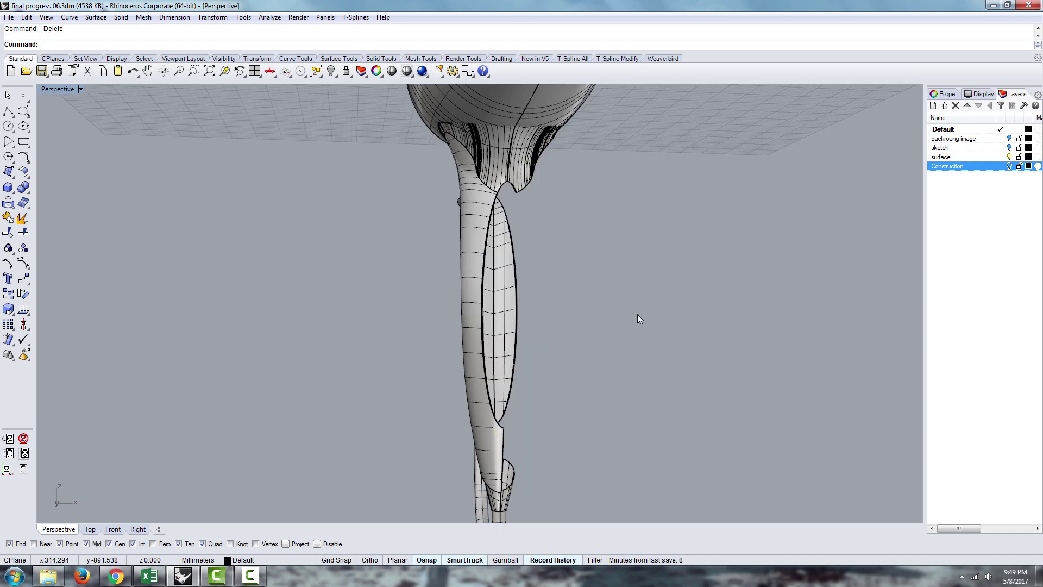
{"action": "right_click_drag", "start_coordinate": [624, 319], "coordinate": [595, 264]}
{"action": "scroll", "coordinate": [527, 345], "scroll_direction": "down", "scroll_amount": 6}
{"action": "scroll", "coordinate": [488, 369], "scroll_direction": "up", "scroll_amount": 6}
{"action": "left_click", "coordinate": [560, 225]}
{"action": "key", "text": "Delete"}
{"action": "left_click", "coordinate": [557, 213]}
{"action": "key", "text": "Delete"}
- Delete the leftover blend surfaces between the body and the handle on the hidden surface's side
{"action": "right_click_drag", "start_coordinate": [598, 364], "coordinate": [524, 389]}
{"action": "scroll", "coordinate": [523, 389], "scroll_direction": "down", "scroll_amount": 5}
{"action": "scroll", "coordinate": [493, 217], "scroll_direction": "up", "scroll_amount": 7}
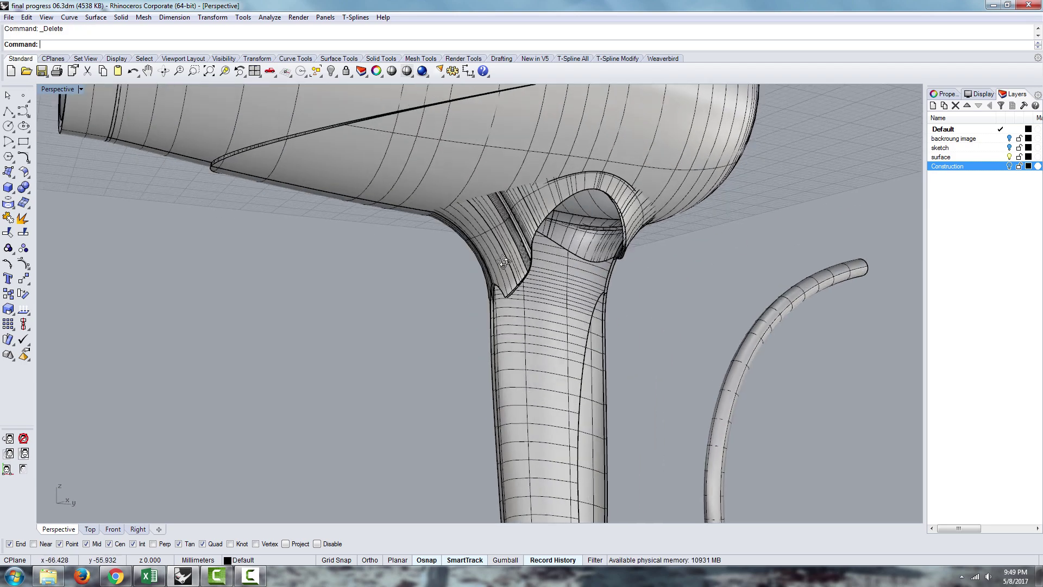
{"action": "left_click", "coordinate": [482, 250]}
{"action": "right_click_drag", "start_coordinate": [500, 220], "coordinate": [599, 251]}
{"action": "left_click_drag", "start_coordinate": [631, 255], "coordinate": [546, 288]}
{"action": "key", "text": "Delete"}
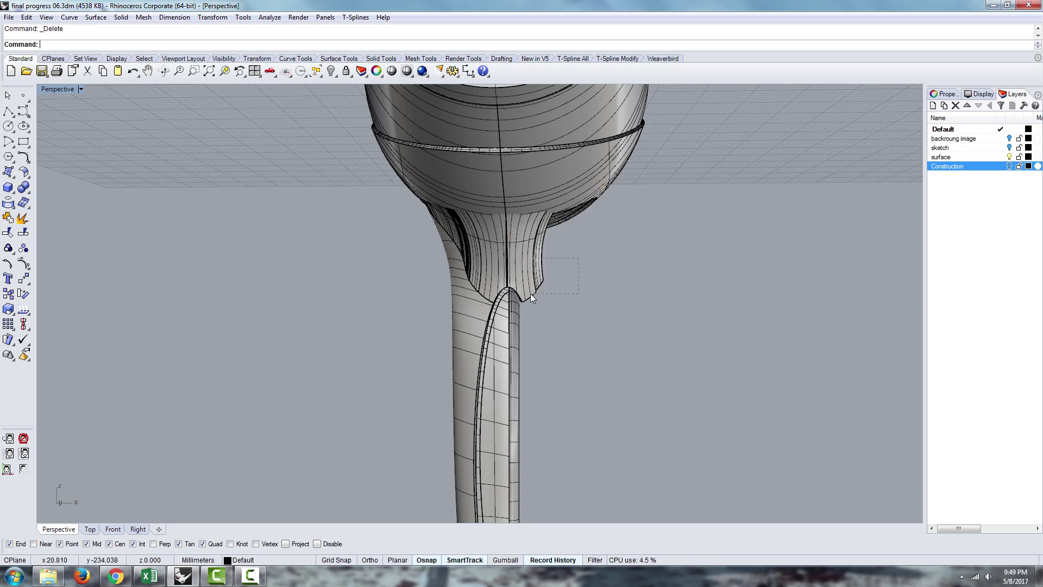
- Examine the opening on the cleared side of the joint and compare it with the intact opposite side
{"action": "right_click_drag", "start_coordinate": [530, 293], "coordinate": [494, 204]}
{"action": "scroll", "coordinate": [543, 161], "scroll_direction": "up", "scroll_amount": 5}
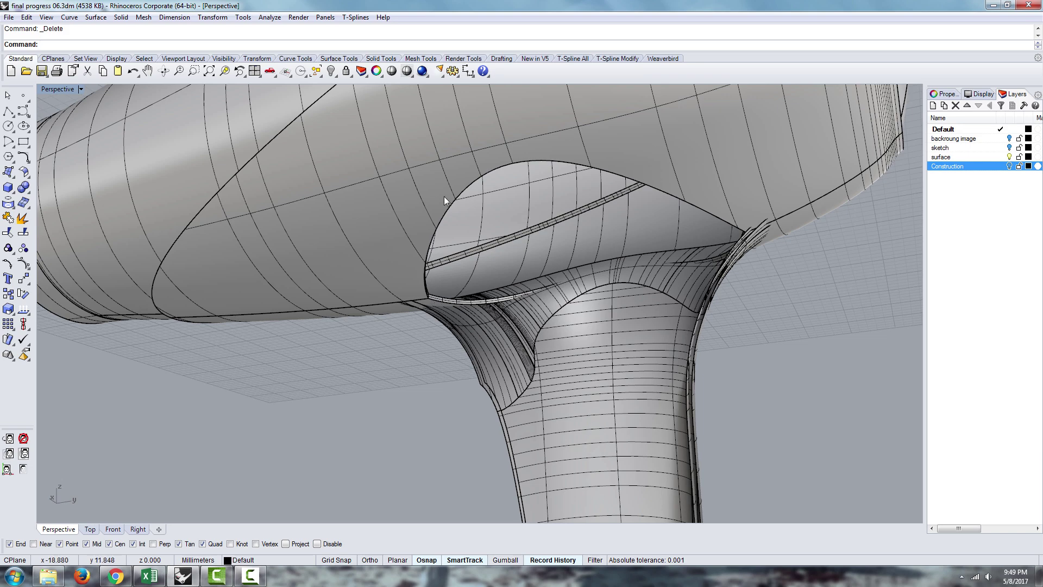
{"action": "right_click_drag", "start_coordinate": [669, 229], "coordinate": [722, 151]}
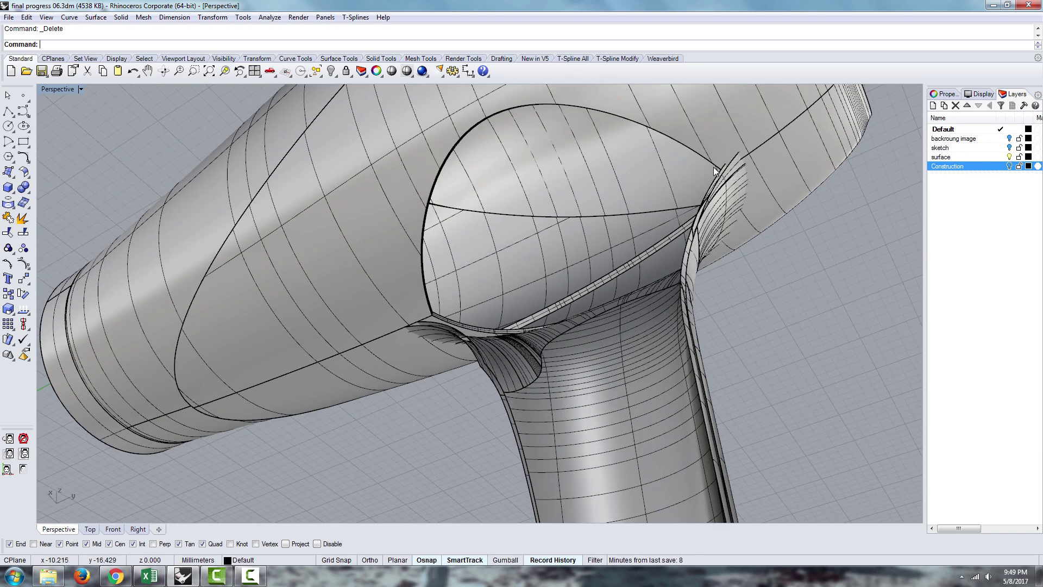
{"action": "right_click_drag", "start_coordinate": [425, 161], "coordinate": [486, 255]}
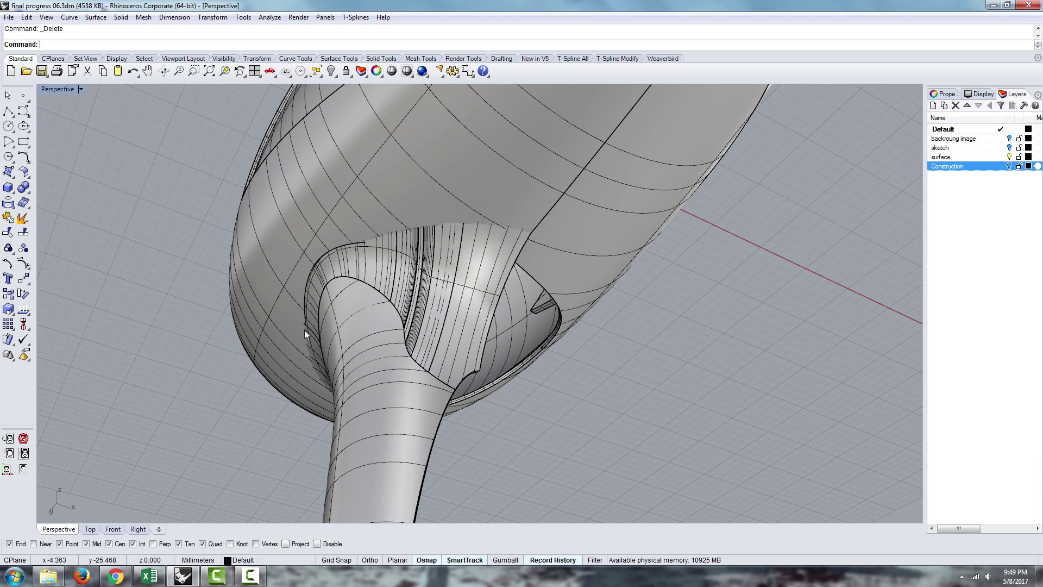
{"action": "right_click_drag", "start_coordinate": [306, 343], "coordinate": [386, 270]}
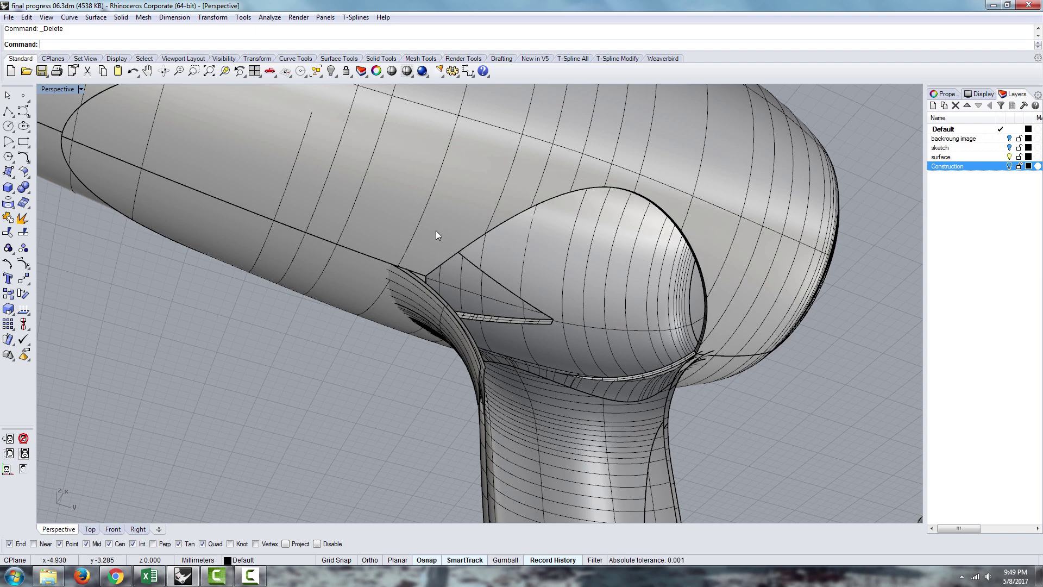
{"action": "right_click_drag", "start_coordinate": [702, 315], "coordinate": [468, 333]}
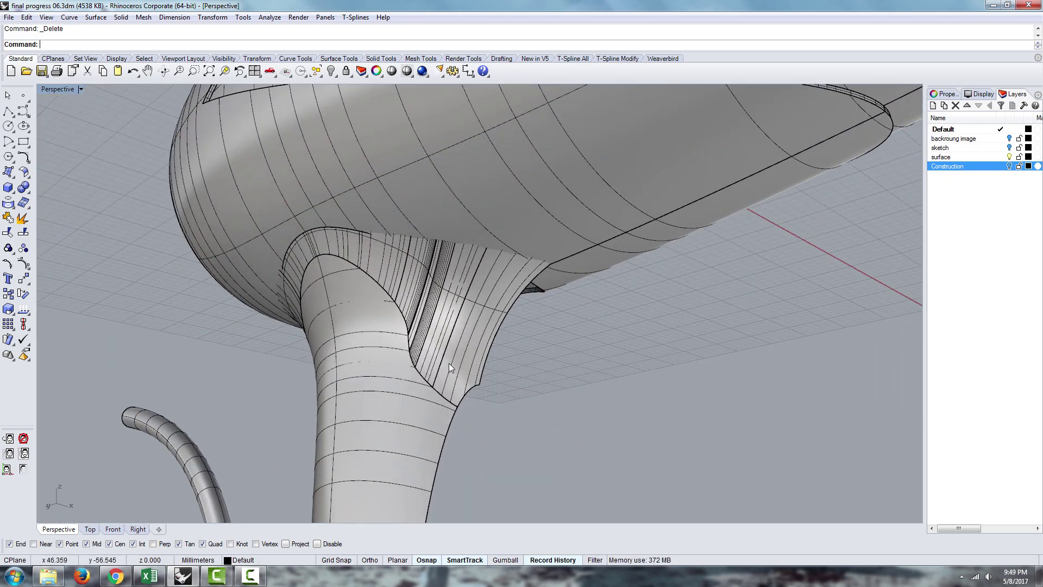
{"action": "right_click_drag", "start_coordinate": [449, 362], "coordinate": [210, 171]}
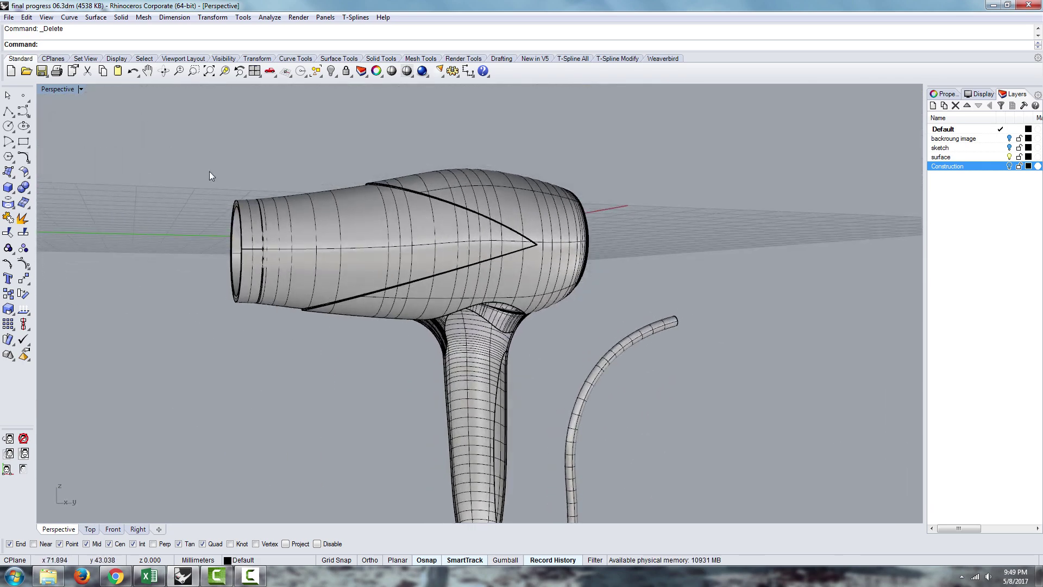
- Show the hidden long side surface of the handle again and select it
{"action": "left_click", "coordinate": [331, 72]}
{"action": "left_click", "coordinate": [349, 95]}
{"action": "right_click_drag", "start_coordinate": [429, 402], "coordinate": [576, 375]}
{"action": "left_click", "coordinate": [484, 341]}
- Switch to the four-viewport layout and examine the selected handle surface in the Right and Perspective views
{"action": "double_click", "coordinate": [64, 89]}
{"action": "scroll", "coordinate": [738, 392], "scroll_direction": "down", "scroll_amount": 12}
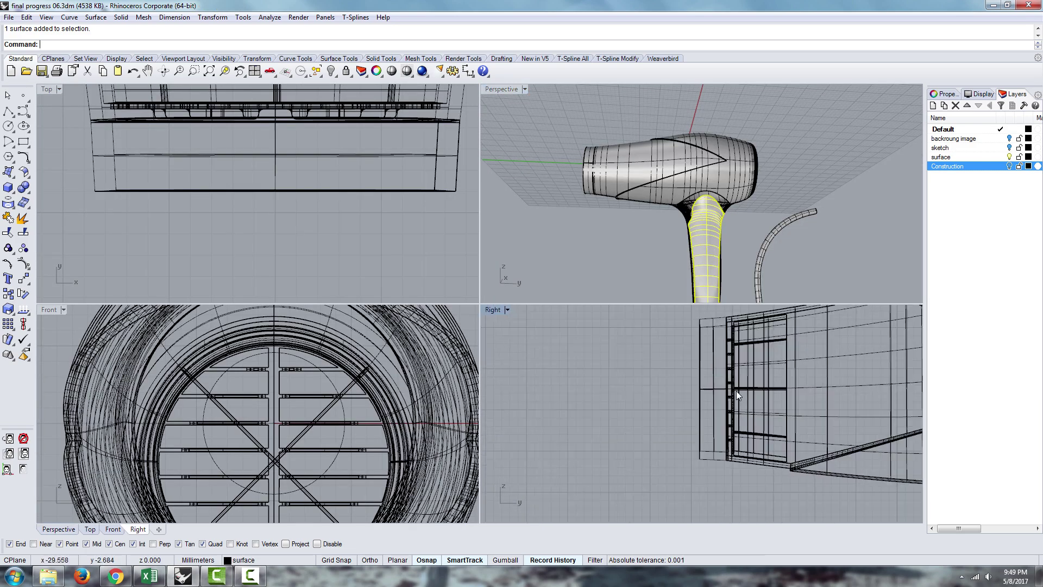
{"action": "right_click_drag", "start_coordinate": [891, 461], "coordinate": [791, 448]}
{"action": "scroll", "coordinate": [791, 448], "scroll_direction": "up", "scroll_amount": 7}
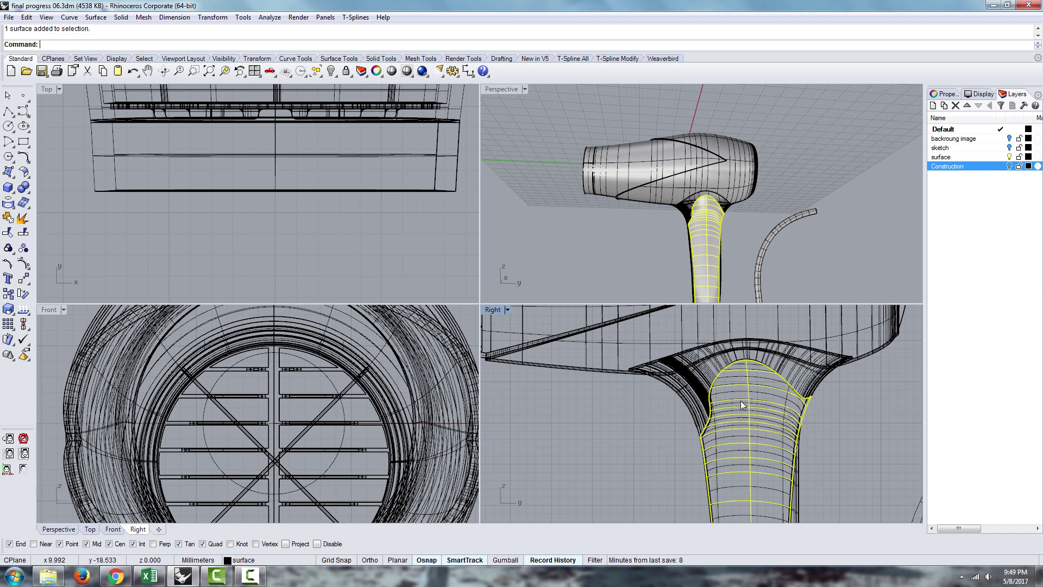
{"action": "right_click_drag", "start_coordinate": [759, 386], "coordinate": [738, 369]}
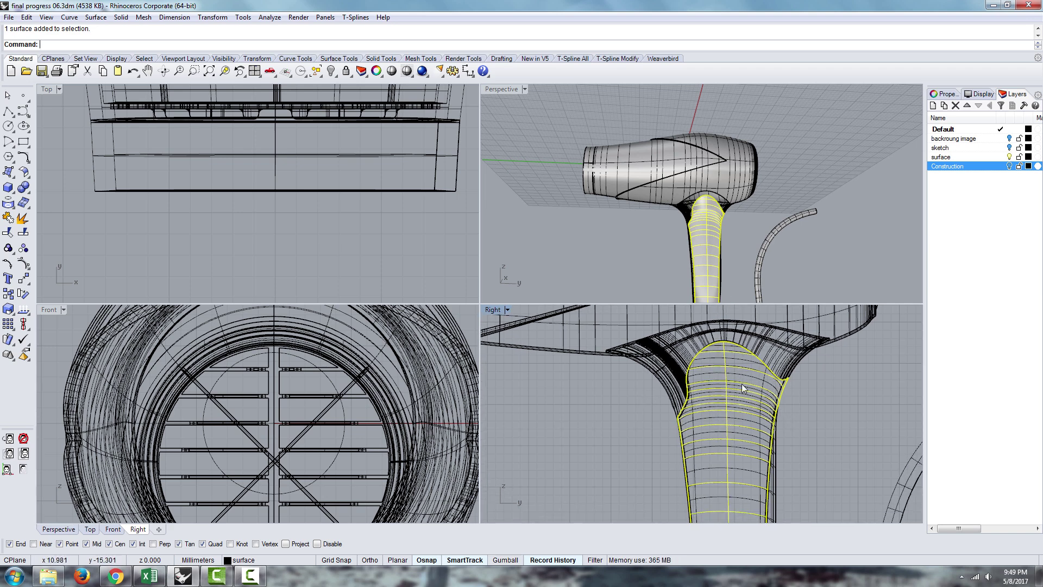
{"action": "right_click_drag", "start_coordinate": [695, 213], "coordinate": [708, 217]}
{"action": "scroll", "coordinate": [712, 255], "scroll_direction": "up", "scroll_amount": 4}
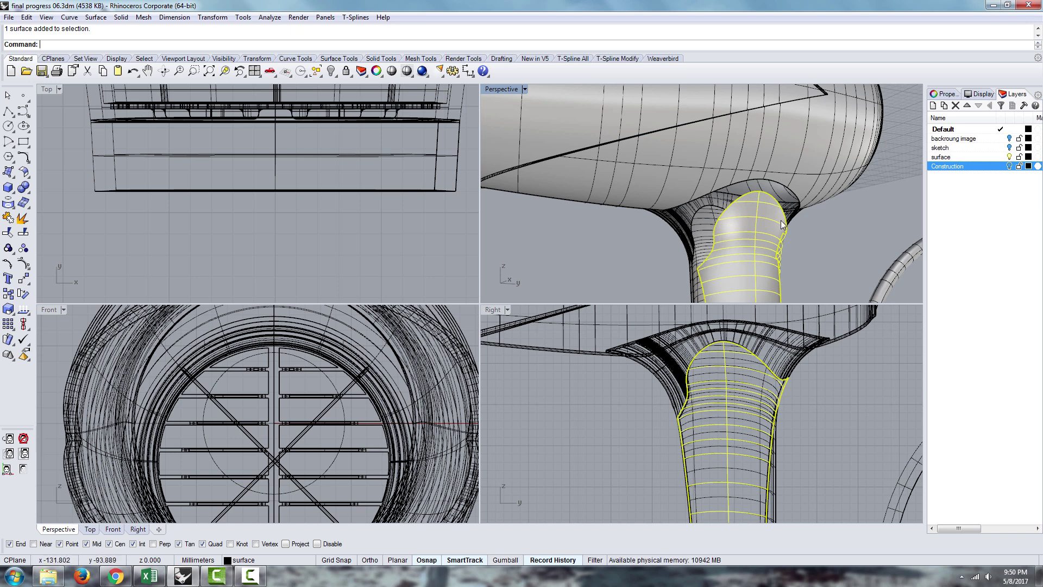
{"action": "right_click_drag", "start_coordinate": [785, 227], "coordinate": [795, 223]}
{"action": "right_click_drag", "start_coordinate": [678, 247], "coordinate": [711, 269]}
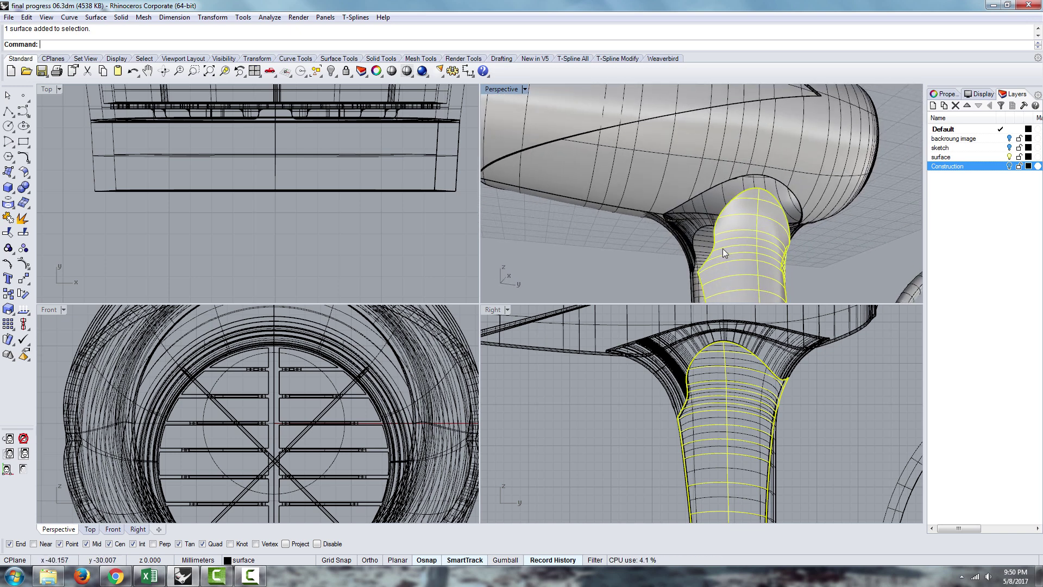
{"action": "right_click_drag", "start_coordinate": [810, 258], "coordinate": [805, 199]}
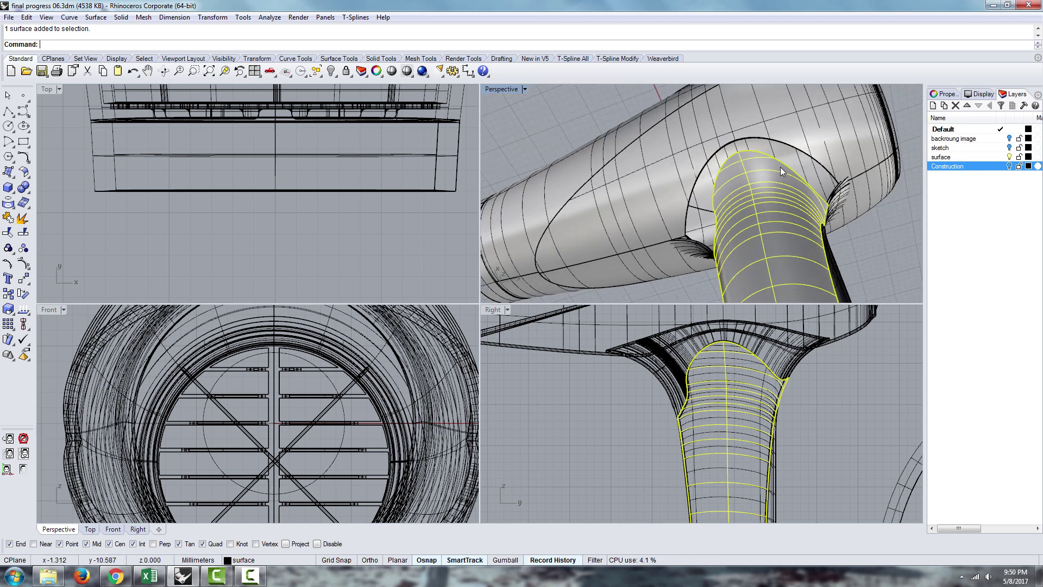
{"action": "right_click_drag", "start_coordinate": [645, 214], "coordinate": [687, 217]}
- Examine the individual blend surfaces between the handle and the body by selecting them one by one from several angles
{"action": "left_click", "coordinate": [658, 200]}
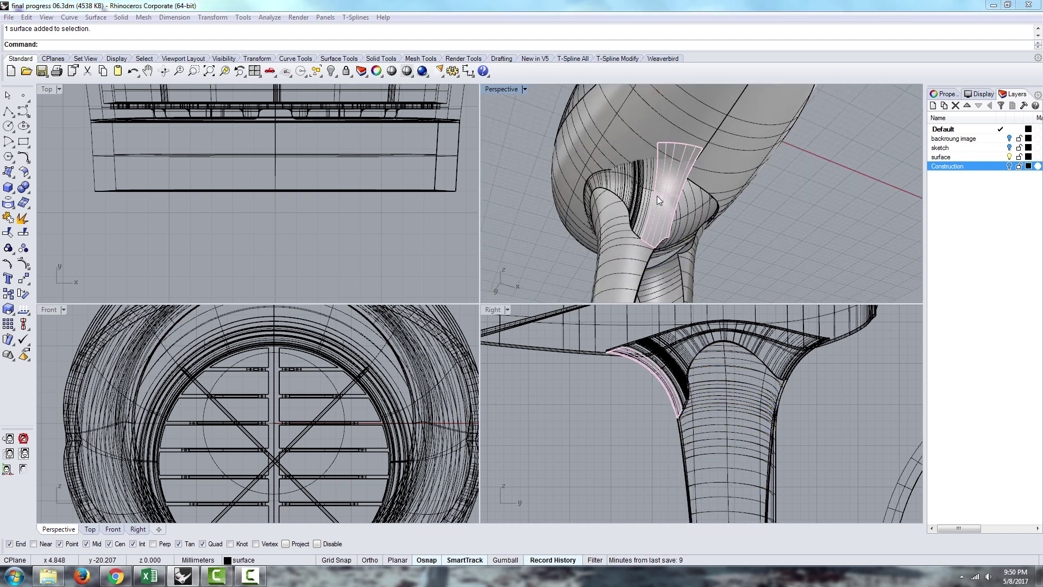
{"action": "left_click", "coordinate": [658, 176]}
{"action": "left_click", "coordinate": [637, 187]}
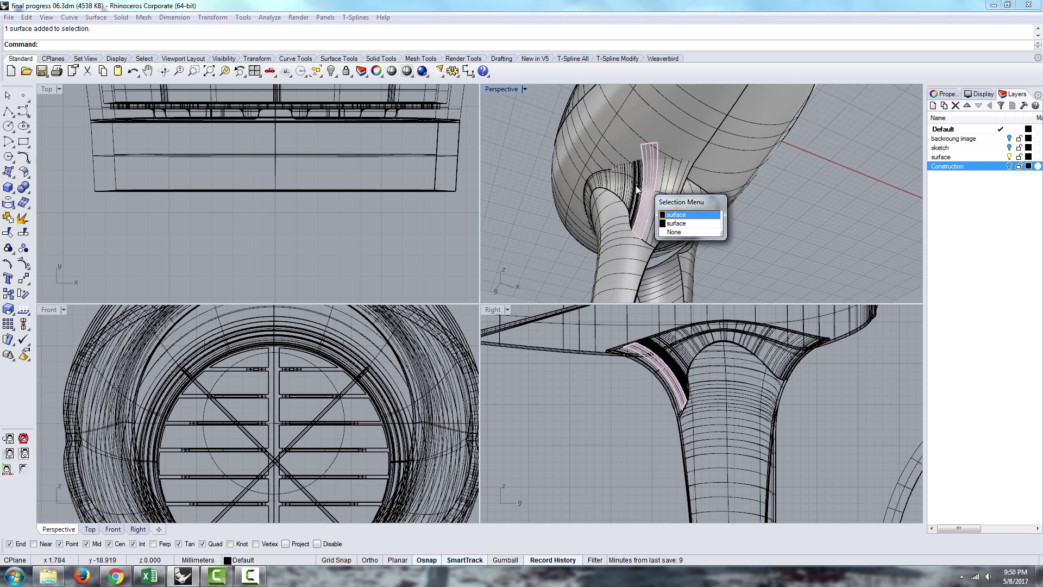
{"action": "left_click", "coordinate": [677, 216]}
{"action": "right_click_drag", "start_coordinate": [676, 215], "coordinate": [602, 162]}
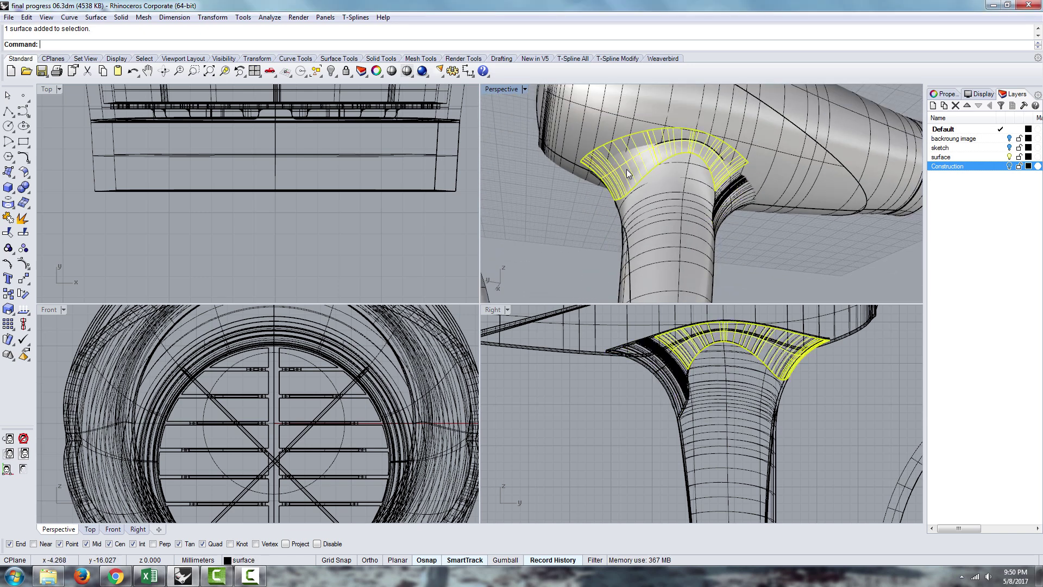
{"action": "right_click_drag", "start_coordinate": [716, 168], "coordinate": [671, 224]}
{"action": "scroll", "coordinate": [677, 205], "scroll_direction": "up", "scroll_amount": 5}
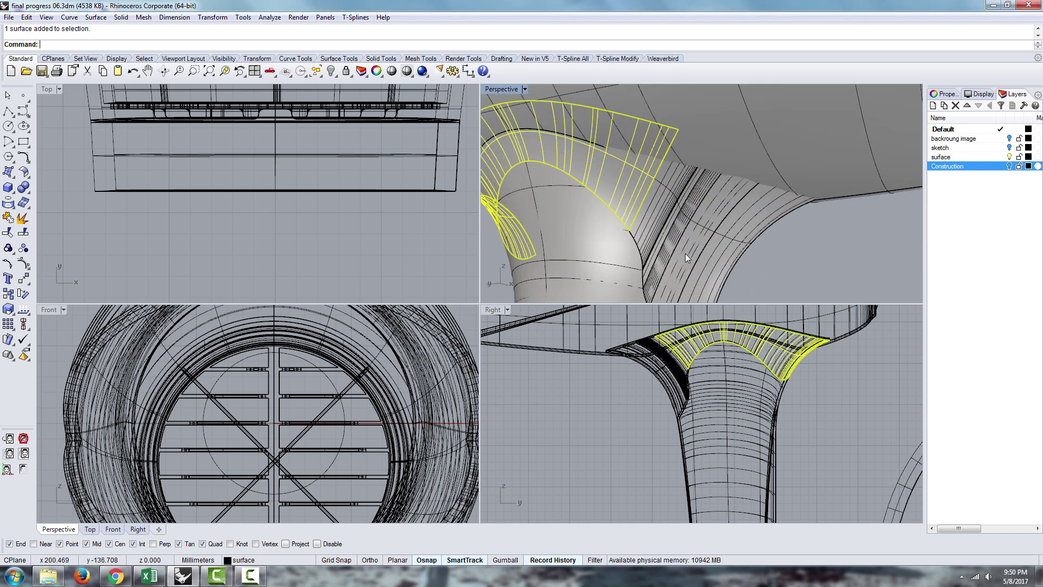
{"action": "scroll", "coordinate": [774, 271], "scroll_direction": "down", "scroll_amount": 8}
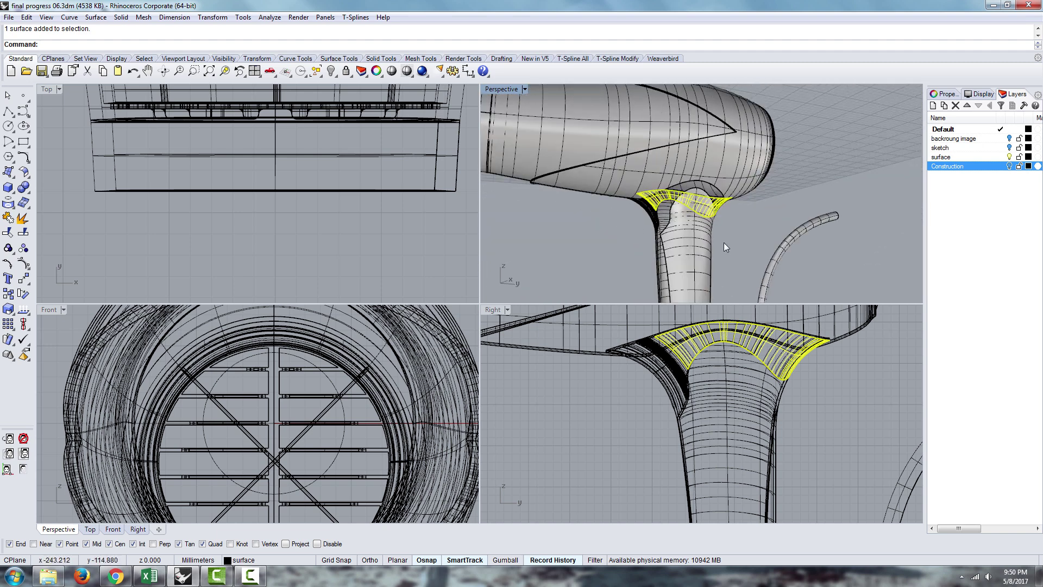
{"action": "right_click_drag", "start_coordinate": [700, 220], "coordinate": [786, 210]}
- Create a new layer named BackUp and clear the current selection
{"action": "left_click", "coordinate": [941, 107]}
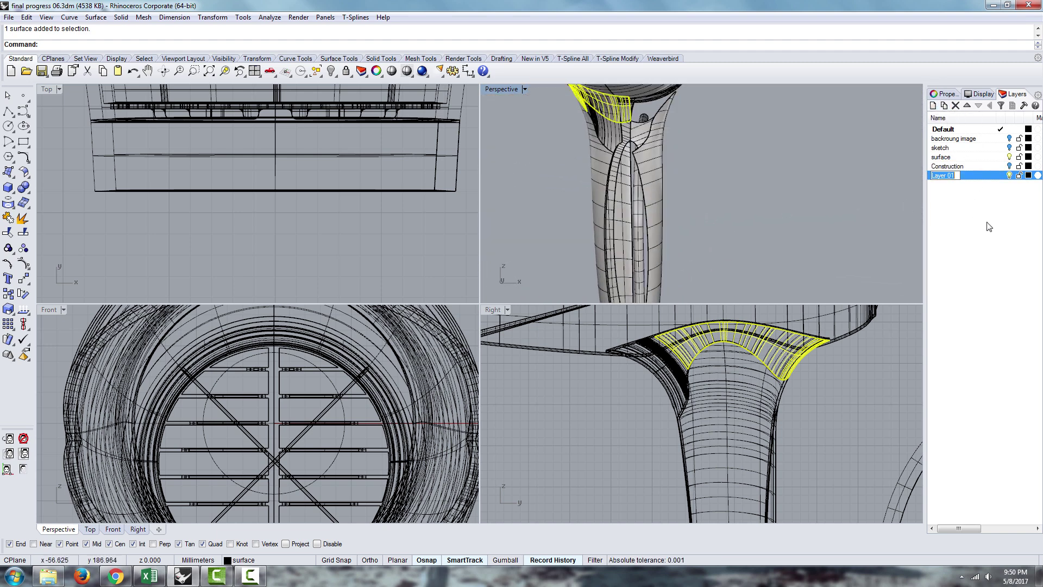
{"action": "type", "text": "BackUp"}
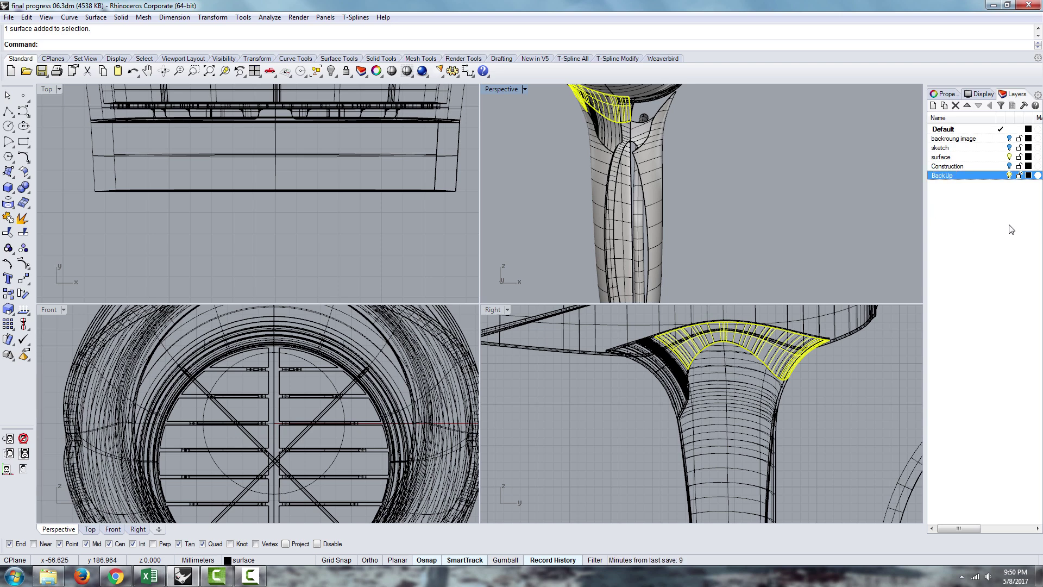
{"action": "key", "text": "Return"}
{"action": "left_click", "coordinate": [725, 212]}
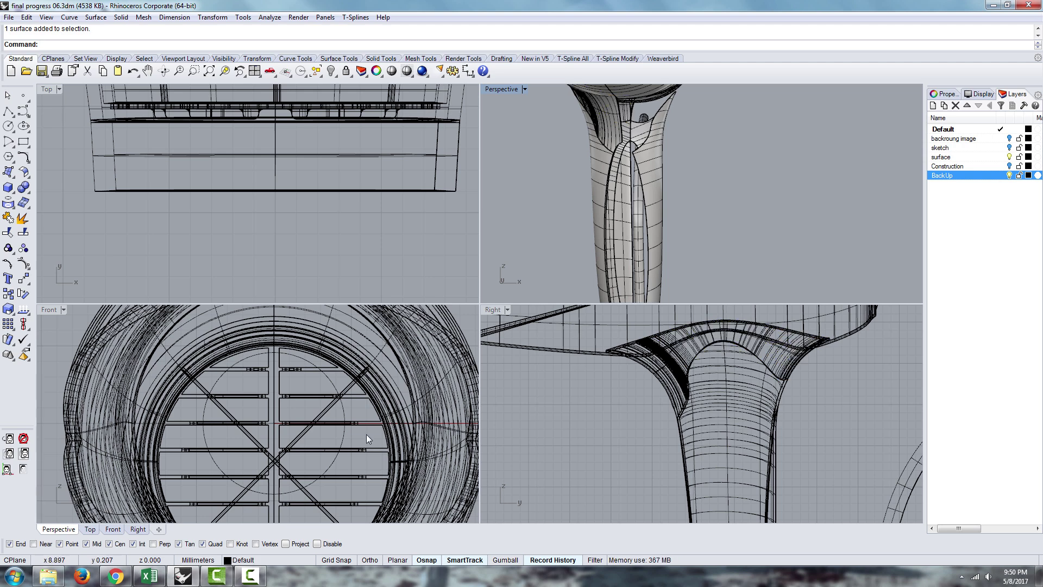
- Select all handle and blend surfaces except the one long side surface and move them to the BackUp layer
{"action": "scroll", "coordinate": [378, 428], "scroll_direction": "down", "scroll_amount": 2}
{"action": "scroll", "coordinate": [722, 411], "scroll_direction": "down", "scroll_amount": 3}
{"action": "scroll", "coordinate": [745, 354], "scroll_direction": "down", "scroll_amount": 2}
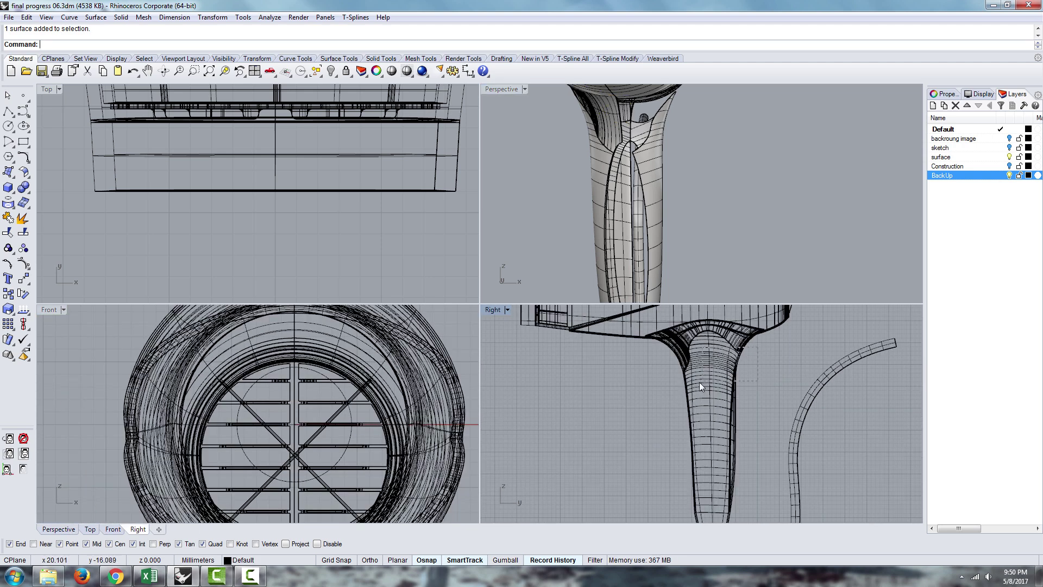
{"action": "left_click_drag", "start_coordinate": [678, 436], "coordinate": [685, 489]}
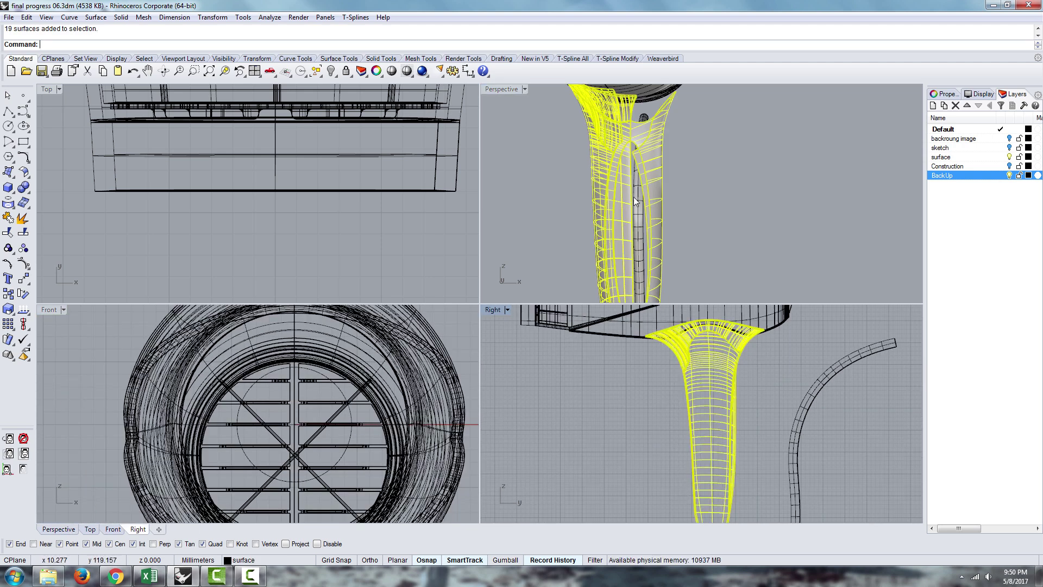
{"action": "right_click_drag", "start_coordinate": [717, 233], "coordinate": [547, 163]}
{"action": "left_click", "coordinate": [666, 199], "text": "ctrl"}
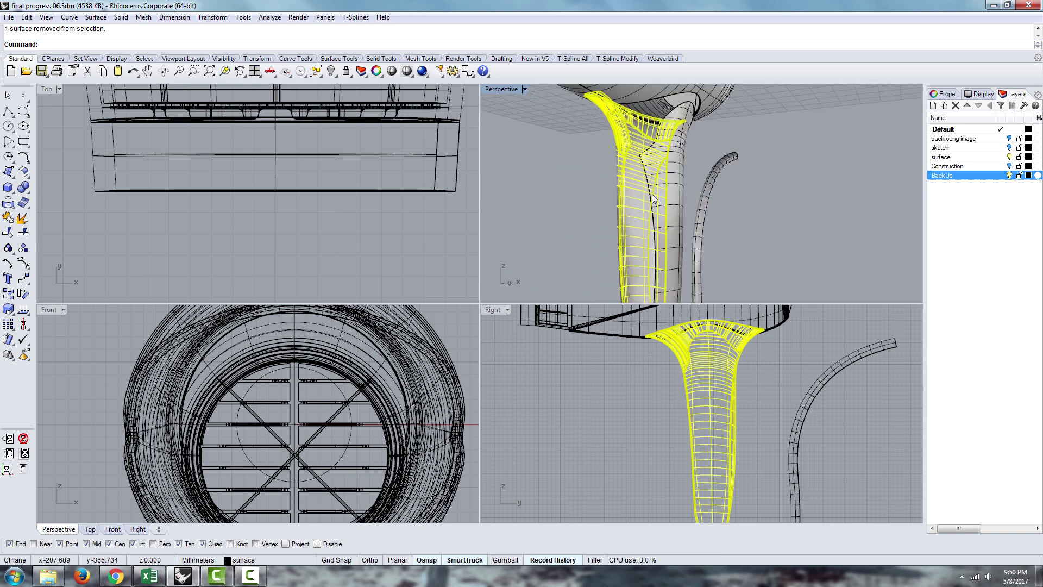
{"action": "left_click", "coordinate": [360, 72]}
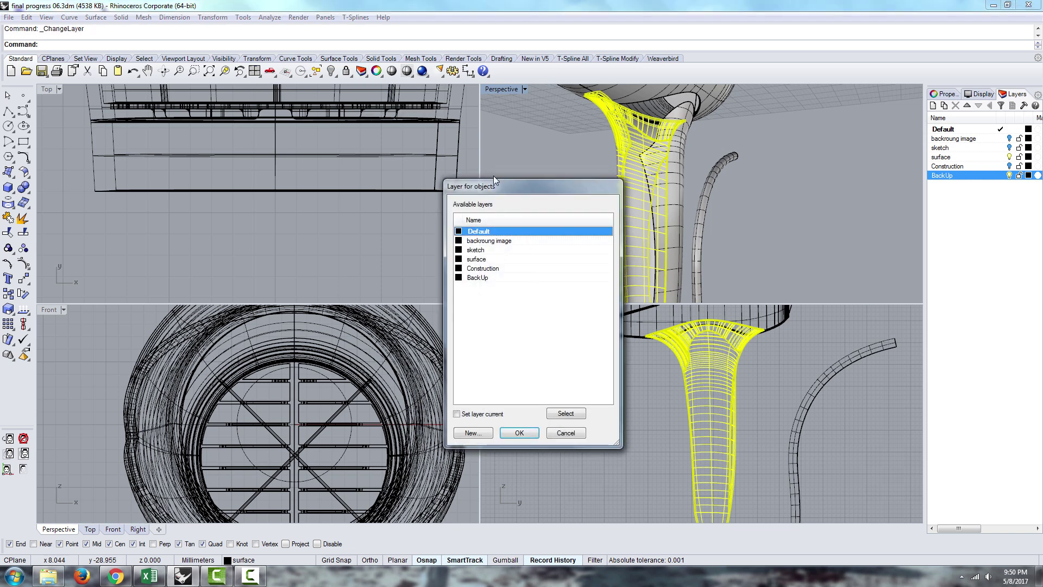
{"action": "double_click", "coordinate": [402, 211]}
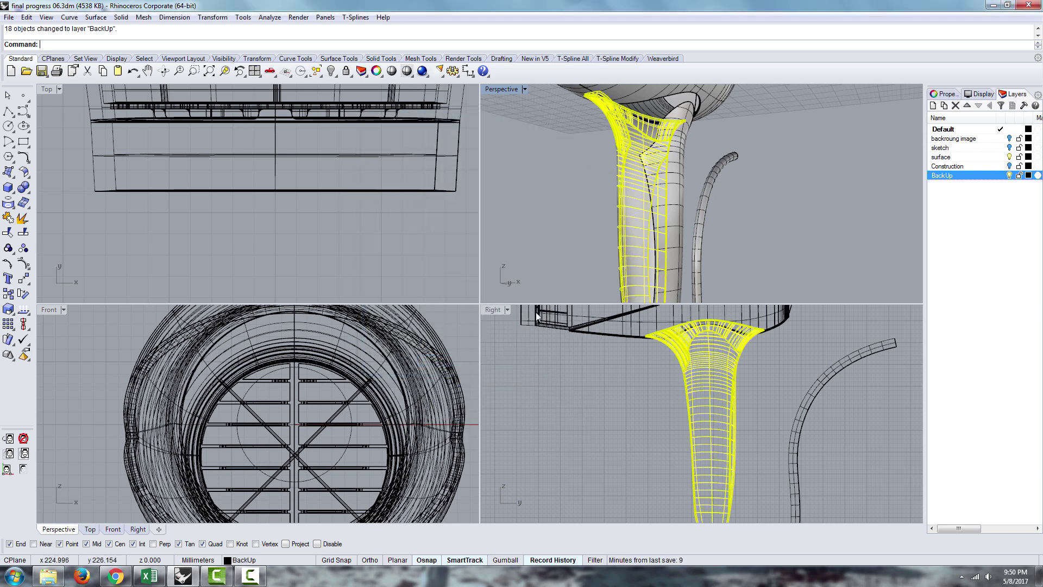
- Toggle the BackUp layer's visibility to check its contents and leave the layer off
{"action": "left_click", "coordinate": [1010, 175]}
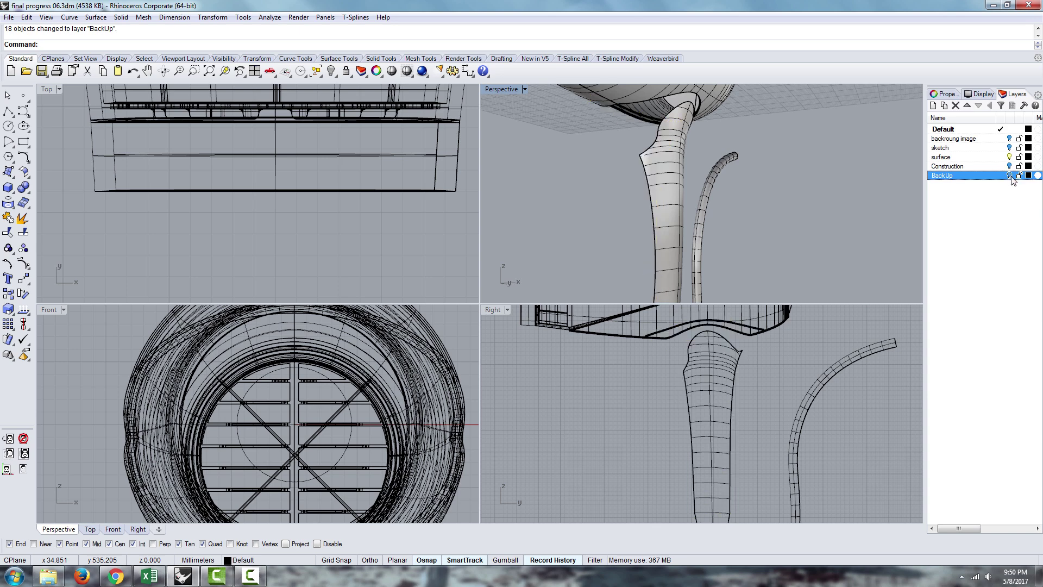
{"action": "left_click", "coordinate": [1009, 176]}
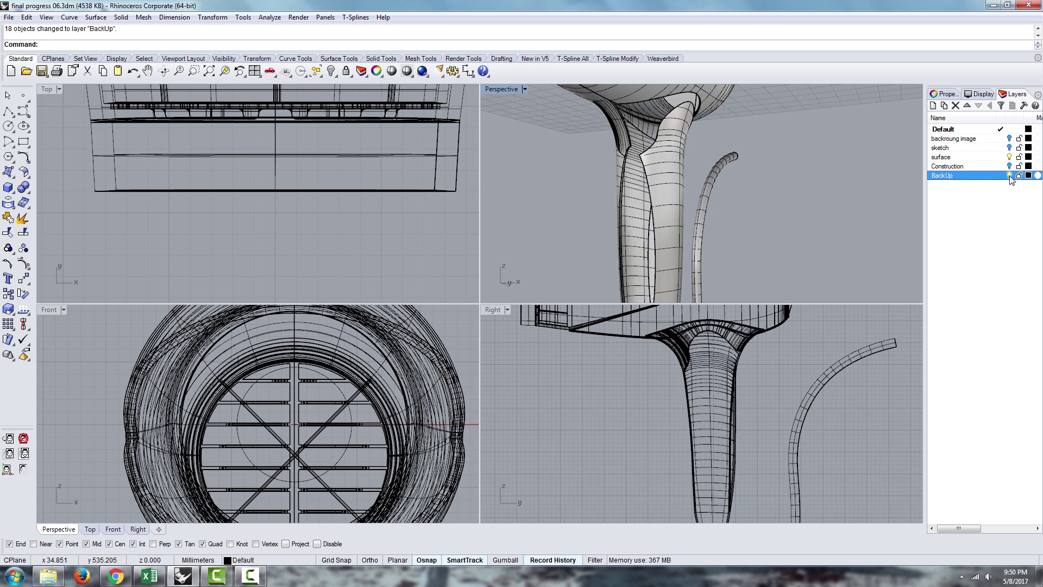
{"action": "left_click", "coordinate": [1009, 176]}
- Maximize the Perspective view and run Zebra analysis on the body surfaces around the handle joint
{"action": "right_click_drag", "start_coordinate": [810, 181], "coordinate": [516, 190]}
{"action": "right_click_drag", "start_coordinate": [841, 201], "coordinate": [360, 221]}
{"action": "double_click", "coordinate": [502, 90]}
{"action": "left_click", "coordinate": [389, 305]}
{"action": "left_click", "coordinate": [380, 289], "text": "shift"}
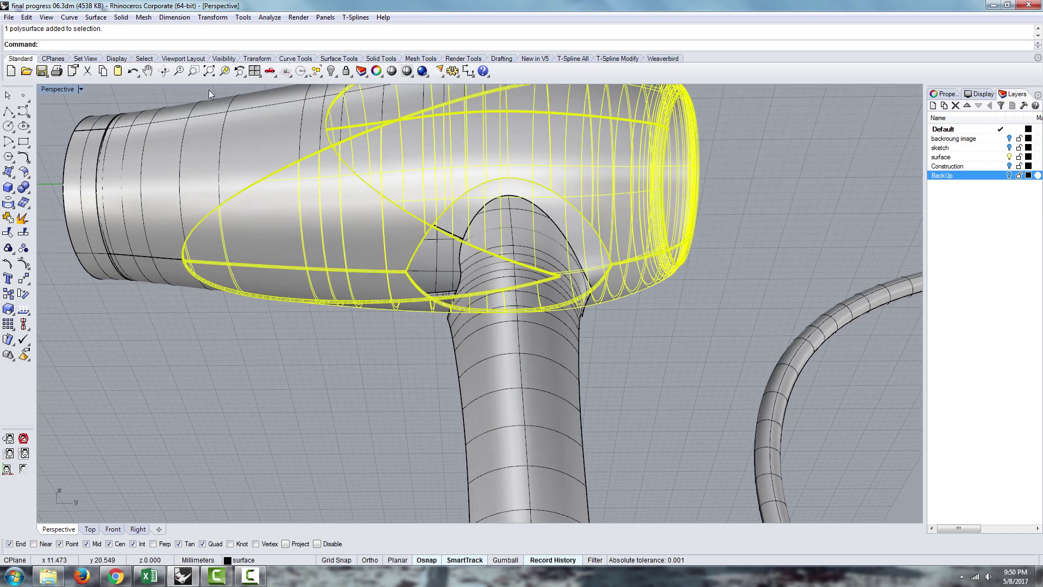
{"action": "left_click", "coordinate": [324, 17]}
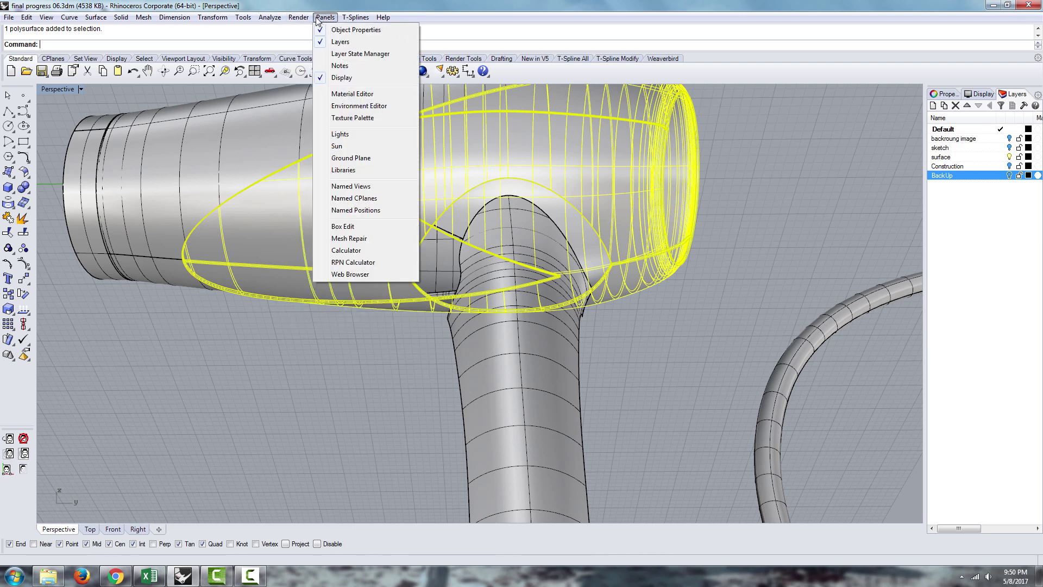
{"action": "mouse_move", "coordinate": [269, 17]}
{"action": "mouse_move", "coordinate": [293, 58]}
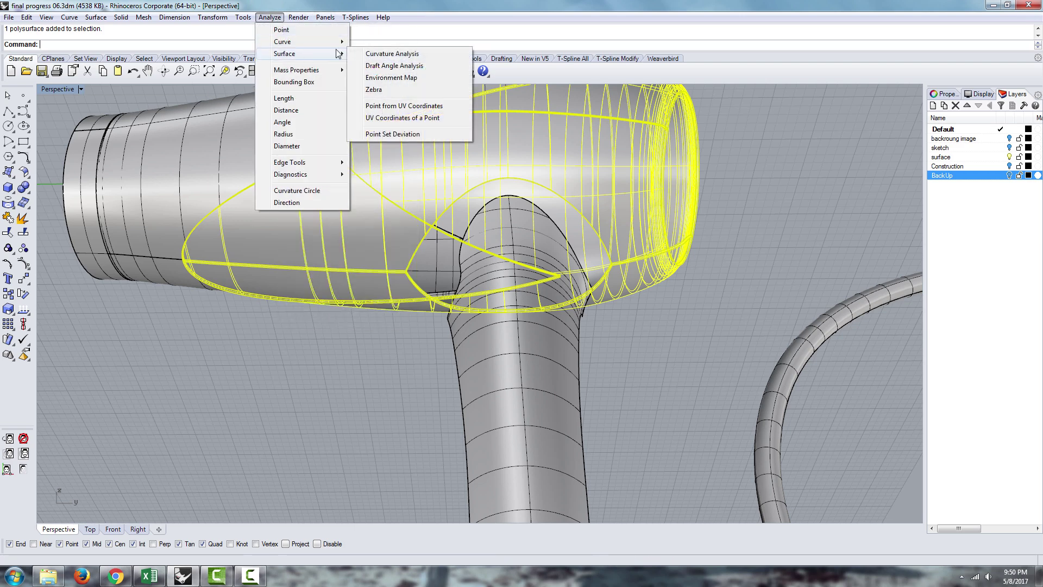
{"action": "left_click", "coordinate": [375, 89]}
- Set the zebra stripe size to Thinner and refine the analysis mesh to the maximum number of polygons
{"action": "right_click_drag", "start_coordinate": [398, 367], "coordinate": [466, 187]}
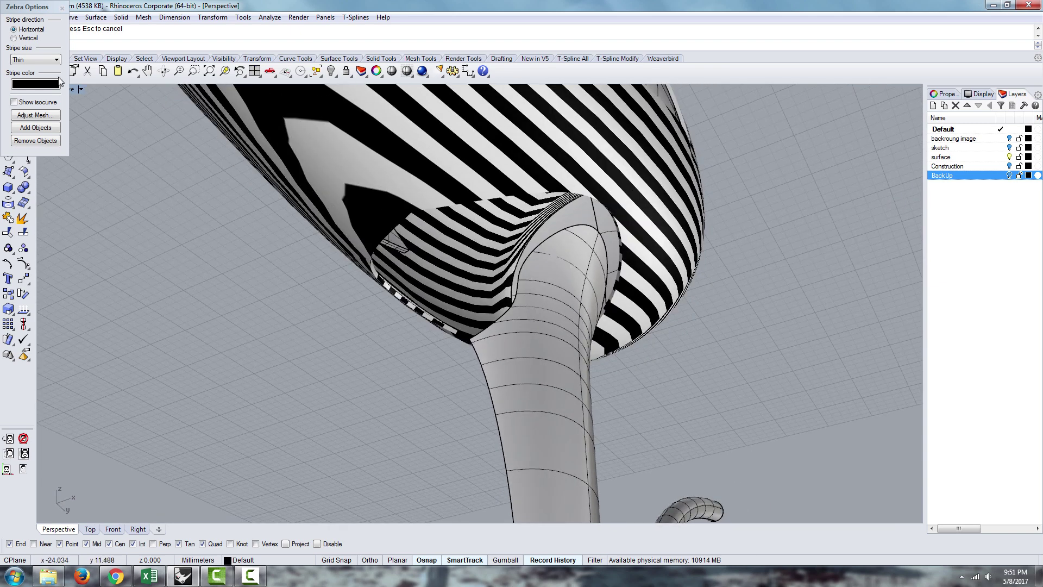
{"action": "left_click", "coordinate": [27, 60]}
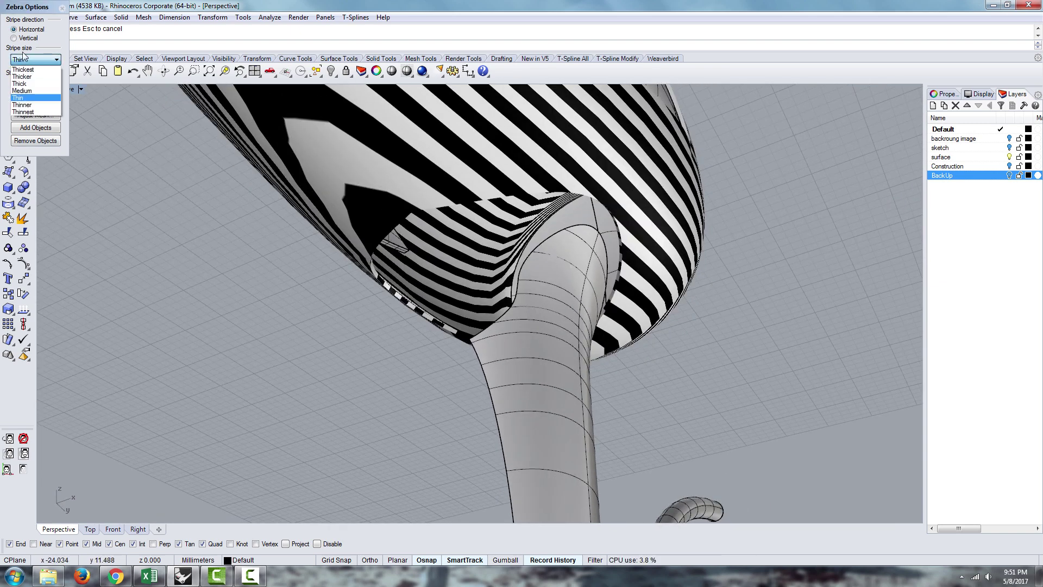
{"action": "left_click", "coordinate": [34, 106]}
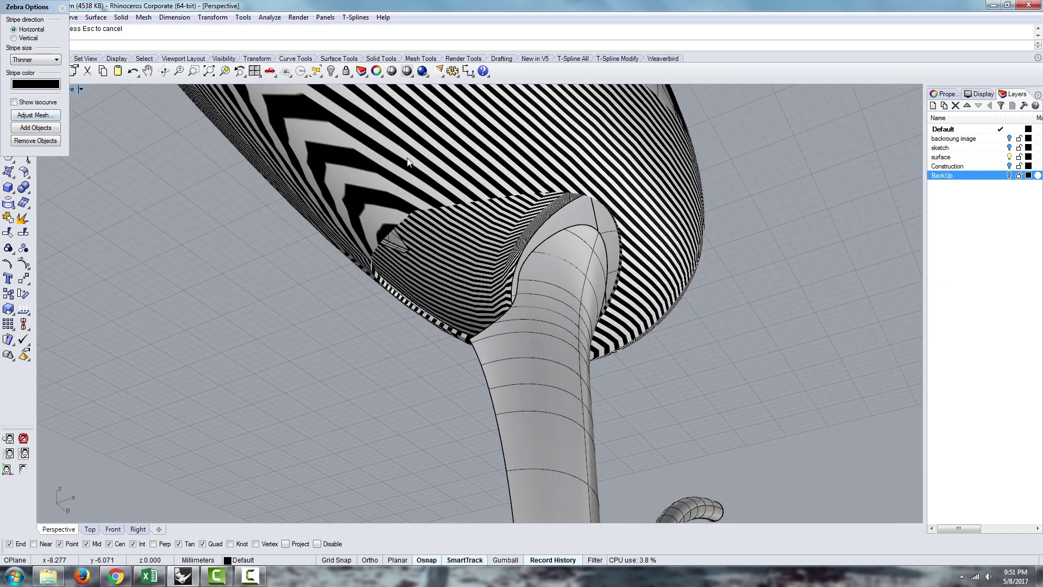
{"action": "left_click", "coordinate": [34, 115]}
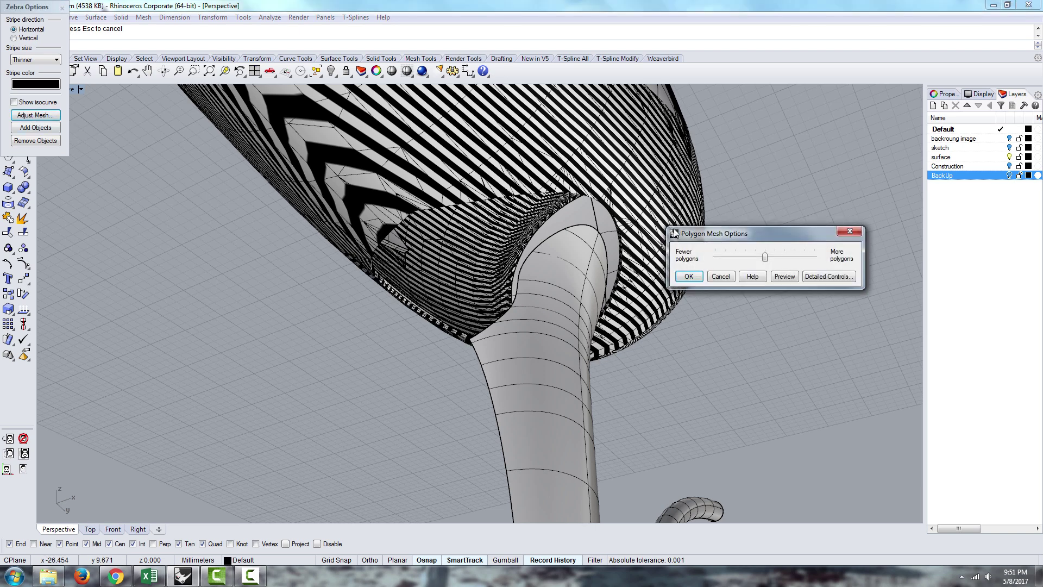
{"action": "left_click_drag", "start_coordinate": [767, 262], "coordinate": [824, 264]}
{"action": "left_click", "coordinate": [782, 277]}
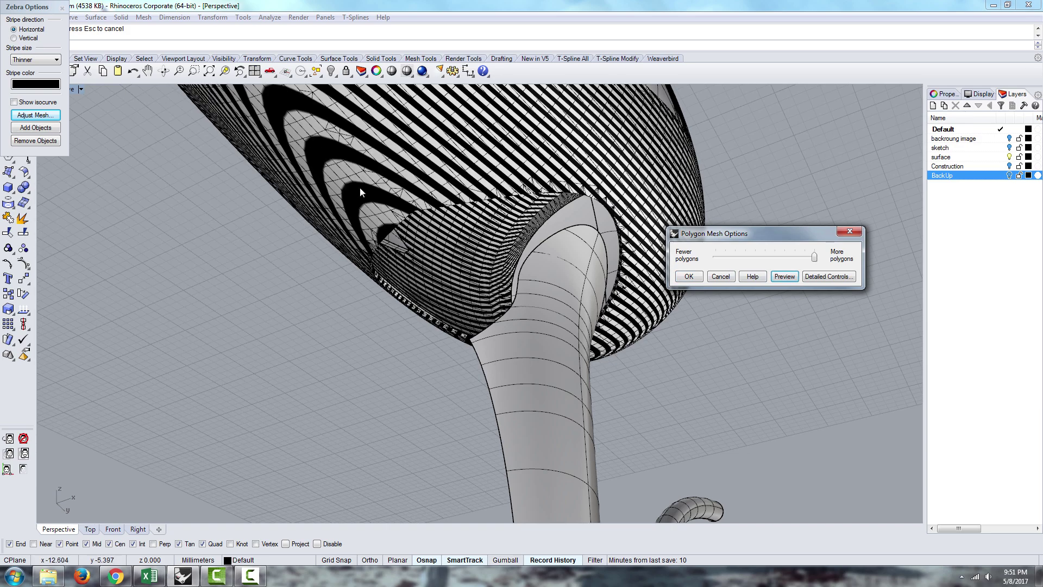
{"action": "left_click", "coordinate": [698, 276]}
- Examine the zebra stripes on the body around the handle opening from several angles and distances
{"action": "right_click_drag", "start_coordinate": [600, 369], "coordinate": [578, 309]}
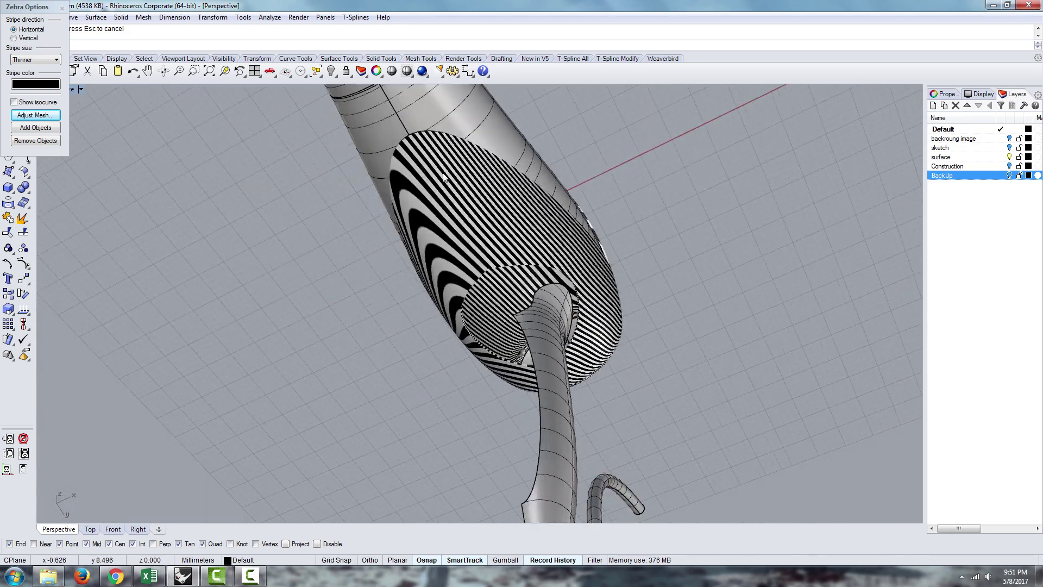
{"action": "scroll", "coordinate": [442, 177], "scroll_direction": "up", "scroll_amount": 8}
{"action": "right_click_drag", "start_coordinate": [431, 320], "coordinate": [442, 237]}
{"action": "scroll", "coordinate": [442, 237], "scroll_direction": "down", "scroll_amount": 4}
{"action": "scroll", "coordinate": [448, 218], "scroll_direction": "down", "scroll_amount": 4}
{"action": "right_click_drag", "start_coordinate": [461, 201], "coordinate": [453, 310]}
{"action": "scroll", "coordinate": [543, 313], "scroll_direction": "up", "scroll_amount": 8}
{"action": "right_click_drag", "start_coordinate": [599, 317], "coordinate": [562, 346]}
{"action": "scroll", "coordinate": [652, 381], "scroll_direction": "down", "scroll_amount": 5}
- Untrim the upper edge of the remaining handle side surface, moving the Zebra Options window clear of the command line
{"action": "left_click", "coordinate": [658, 401]}
{"action": "scroll", "coordinate": [649, 407], "scroll_direction": "up", "scroll_amount": 5}
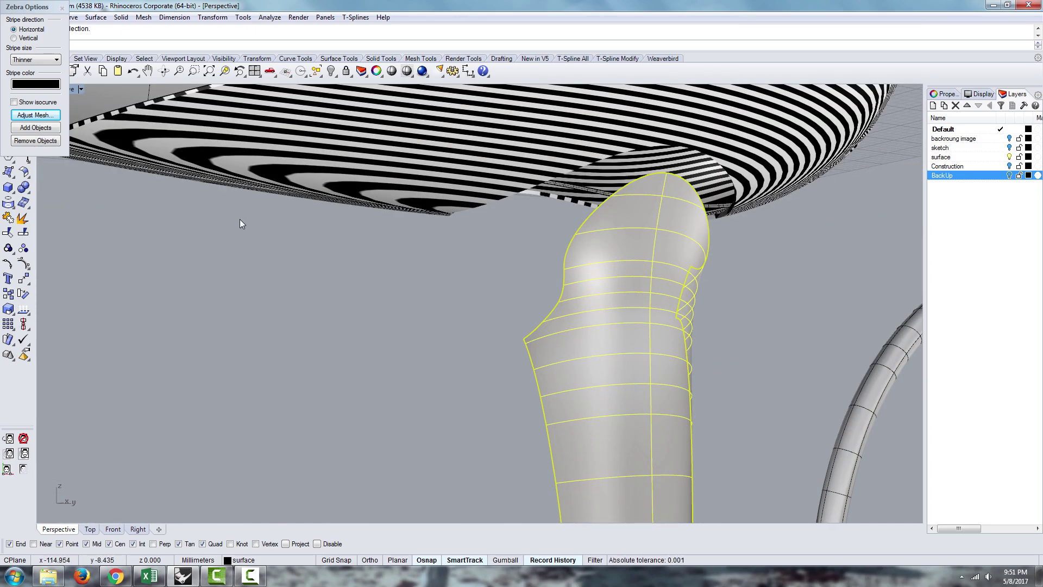
{"action": "type", "text": "untr"}
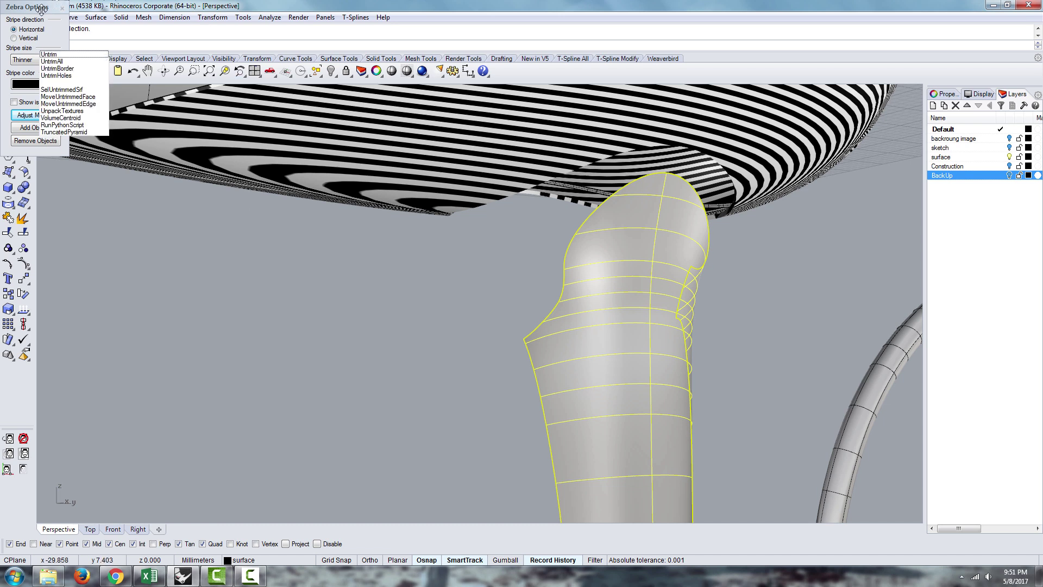
{"action": "left_click_drag", "start_coordinate": [40, 9], "coordinate": [86, 171]}
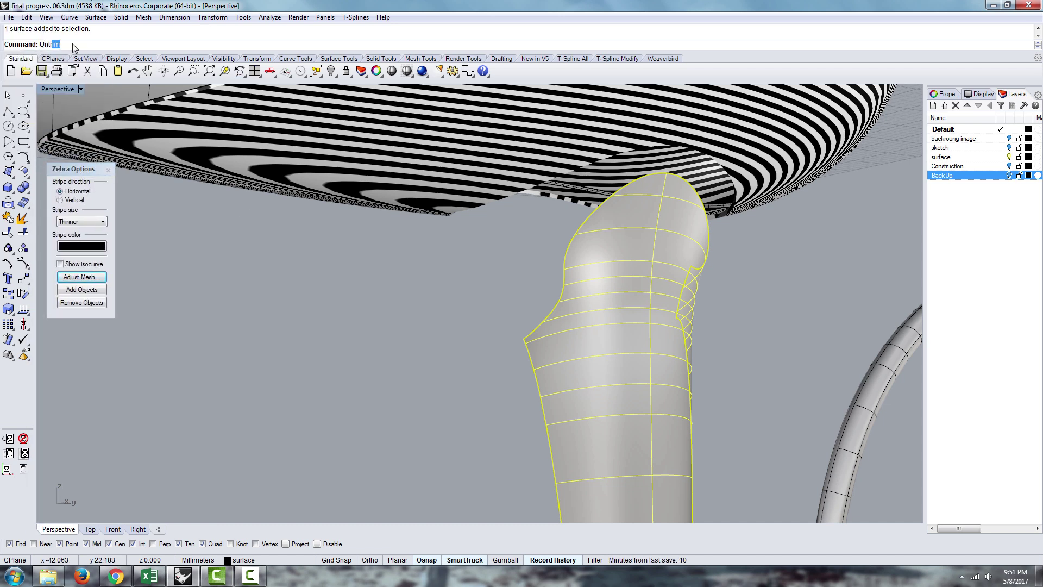
{"action": "key", "text": "Return"}
{"action": "left_click", "coordinate": [566, 295]}
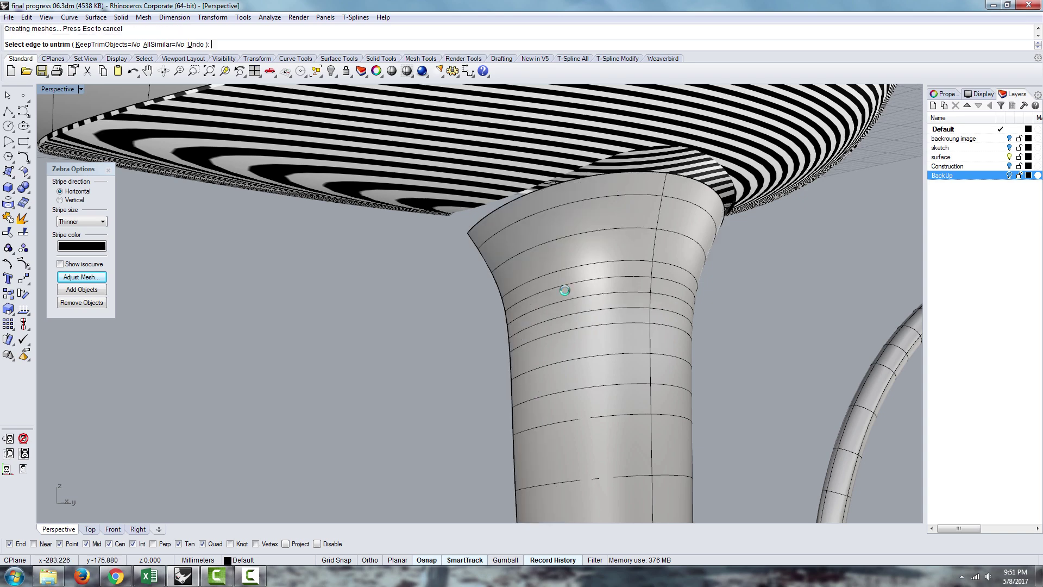
{"action": "right_click_drag", "start_coordinate": [527, 308], "coordinate": [561, 318]}
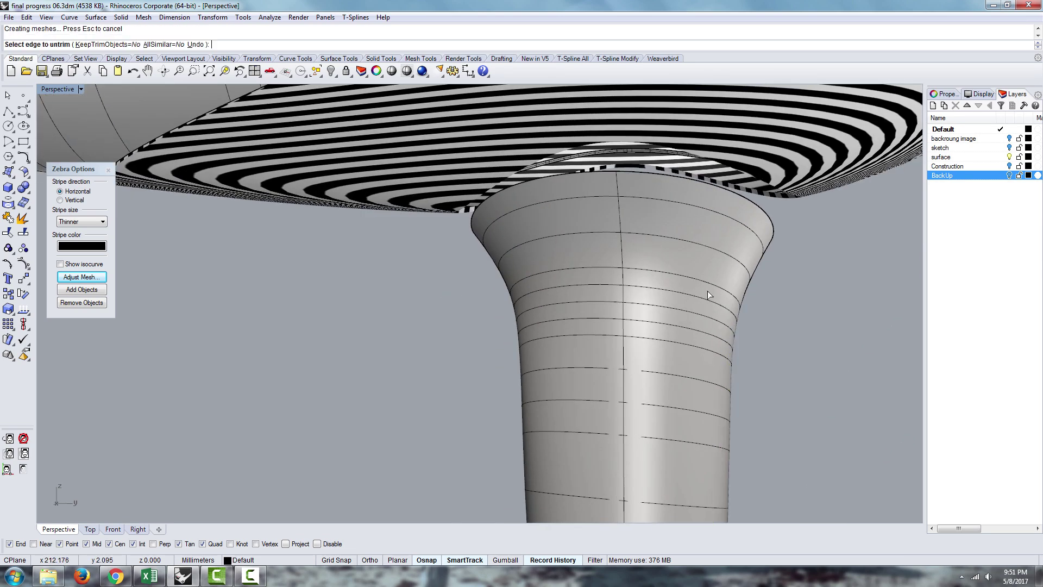
{"action": "scroll", "coordinate": [704, 278], "scroll_direction": "down", "scroll_amount": 8}
{"action": "scroll", "coordinate": [712, 416], "scroll_direction": "up", "scroll_amount": 8}
{"action": "right_click_drag", "start_coordinate": [712, 416], "coordinate": [621, 365]}
{"action": "scroll", "coordinate": [654, 250], "scroll_direction": "down", "scroll_amount": 9}
{"action": "right_click_drag", "start_coordinate": [654, 250], "coordinate": [581, 288]}
{"action": "scroll", "coordinate": [637, 224], "scroll_direction": "up", "scroll_amount": 8}
{"action": "key", "text": "Escape"}
- Mirror a copy of the untrimmed handle surface across the vertical centre plane, starting from the surface's upper corner
{"action": "left_click", "coordinate": [517, 321]}
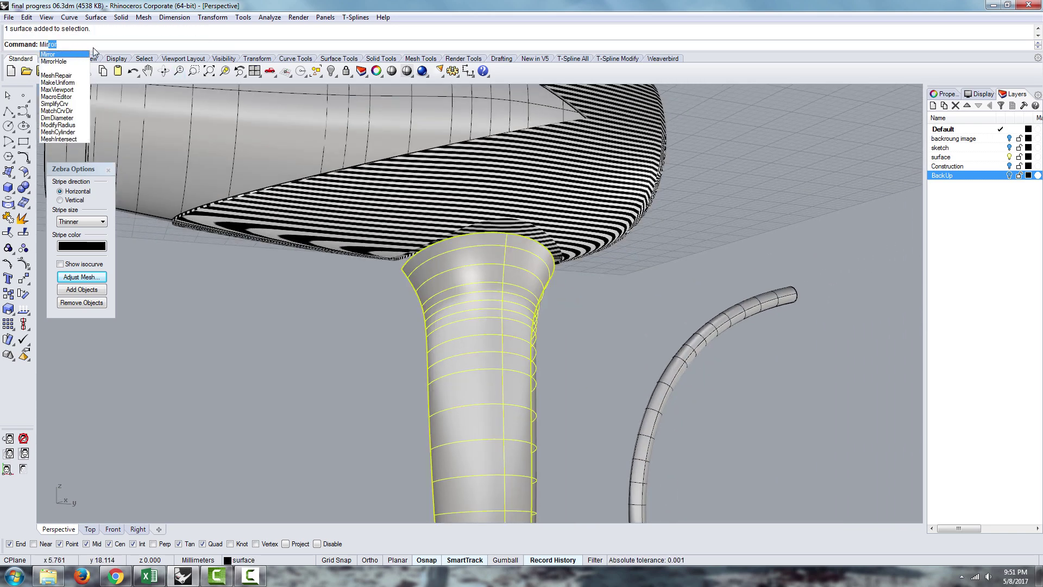
{"action": "left_click", "coordinate": [56, 54]}
{"action": "scroll", "coordinate": [432, 129], "scroll_direction": "down", "scroll_amount": 8}
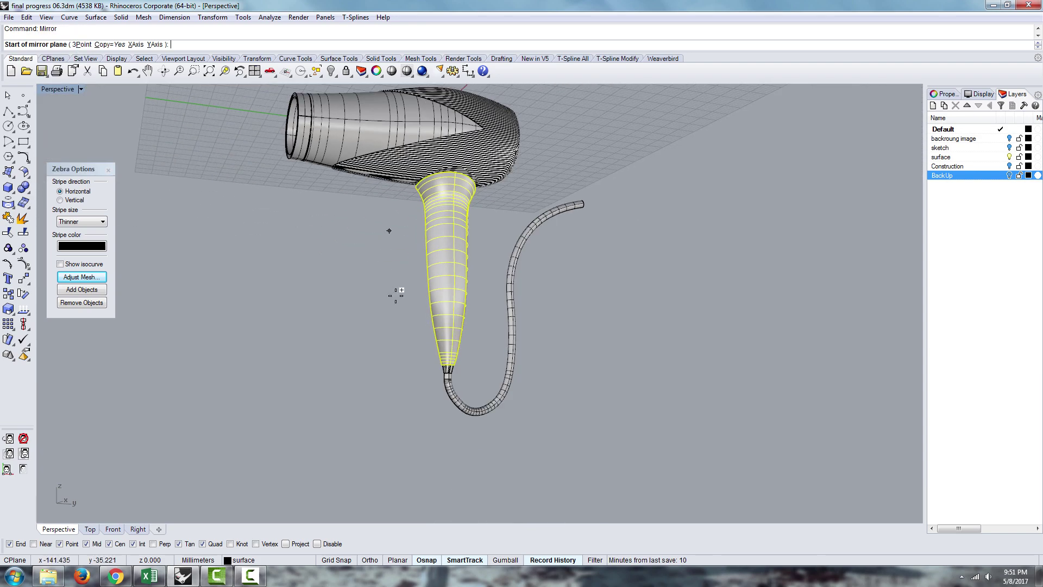
{"action": "right_click_drag", "start_coordinate": [396, 310], "coordinate": [381, 191]}
{"action": "scroll", "coordinate": [381, 188], "scroll_direction": "up", "scroll_amount": 5}
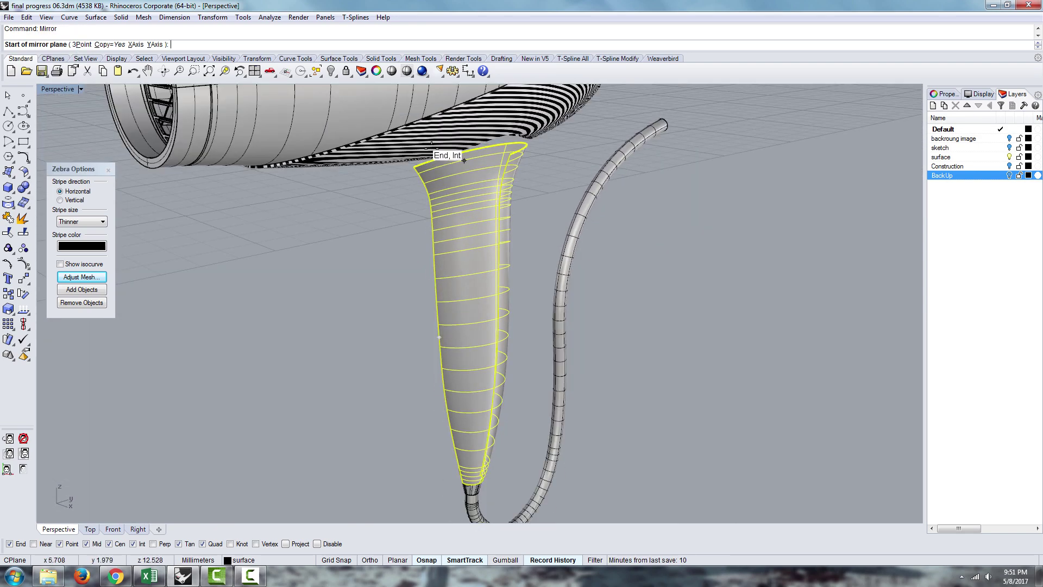
{"action": "left_click", "coordinate": [409, 176]}
{"action": "scroll", "coordinate": [389, 182], "scroll_direction": "down", "scroll_amount": 3}
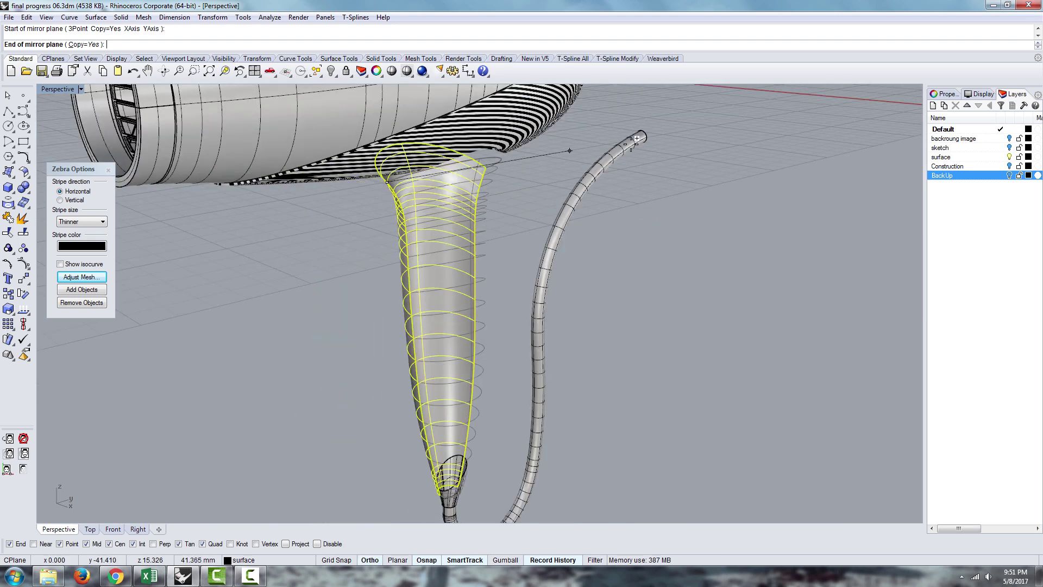
{"action": "left_click", "coordinate": [694, 129]}
- Add both handle halves to the Zebra analysis, examine the stripes across their seam, and close the analysis
{"action": "scroll", "coordinate": [456, 261], "scroll_direction": "up", "scroll_amount": 5}
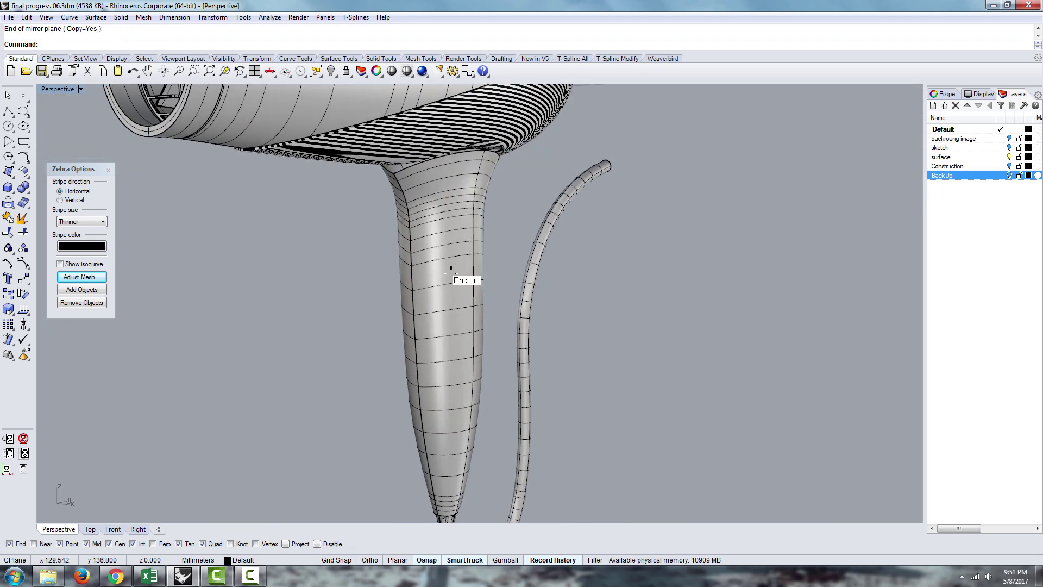
{"action": "left_click", "coordinate": [440, 265]}
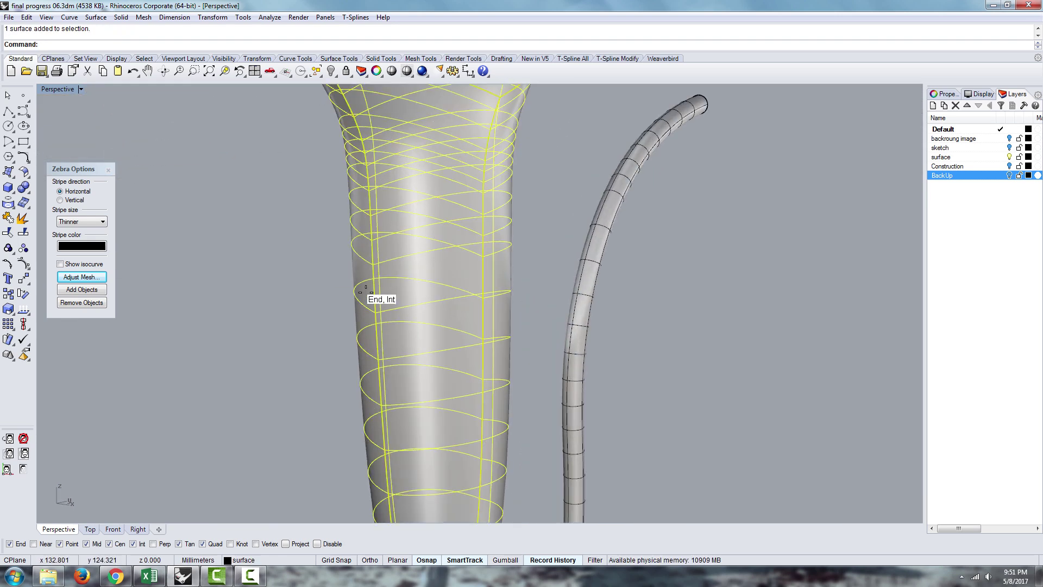
{"action": "scroll", "coordinate": [462, 272], "scroll_direction": "down", "scroll_amount": 3}
{"action": "right_click_drag", "start_coordinate": [463, 274], "coordinate": [423, 245]}
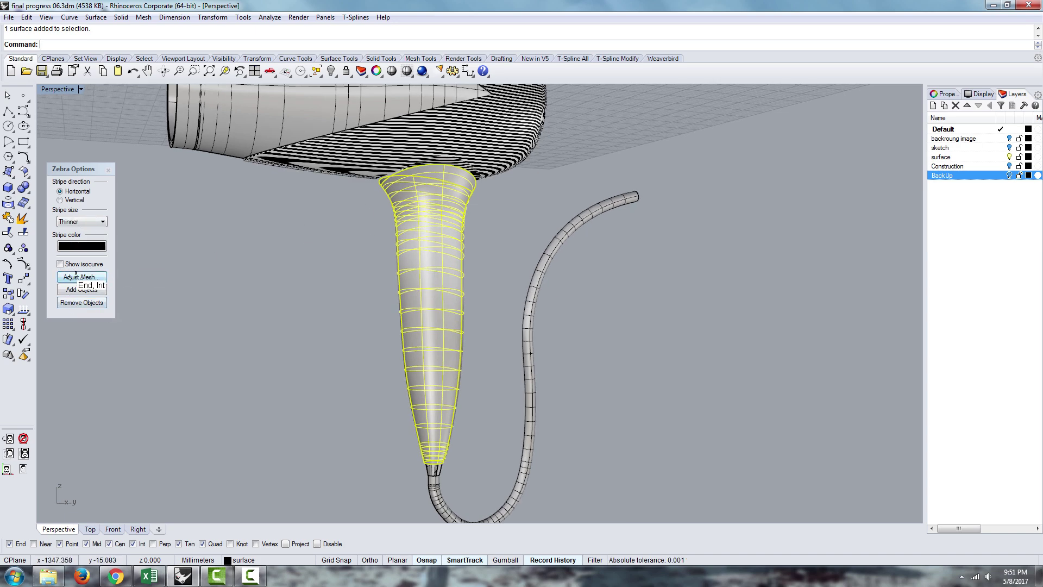
{"action": "left_click", "coordinate": [81, 289]}
{"action": "right_click_drag", "start_coordinate": [326, 344], "coordinate": [413, 326]}
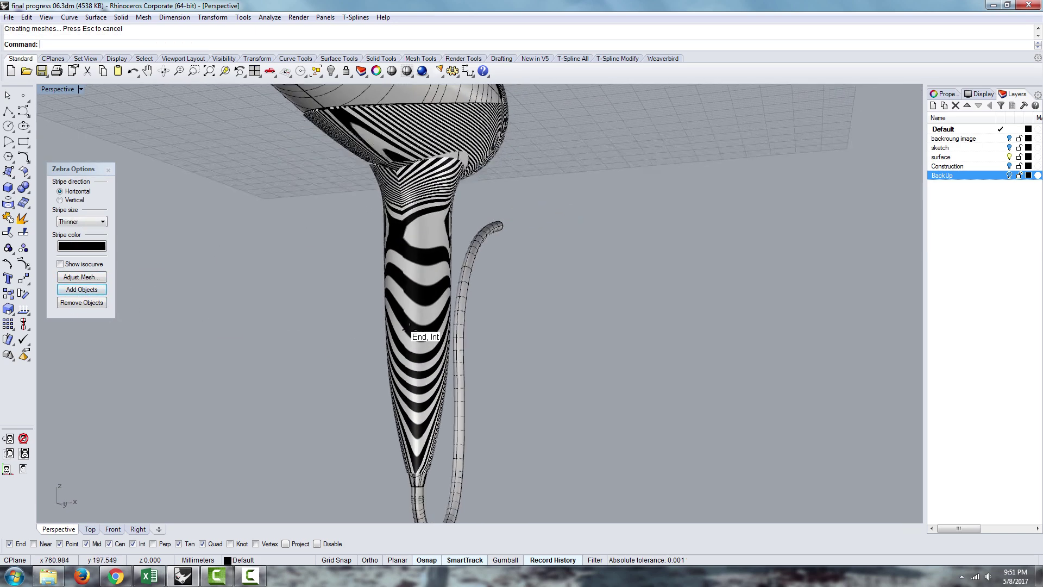
{"action": "scroll", "coordinate": [413, 326], "scroll_direction": "up", "scroll_amount": 8}
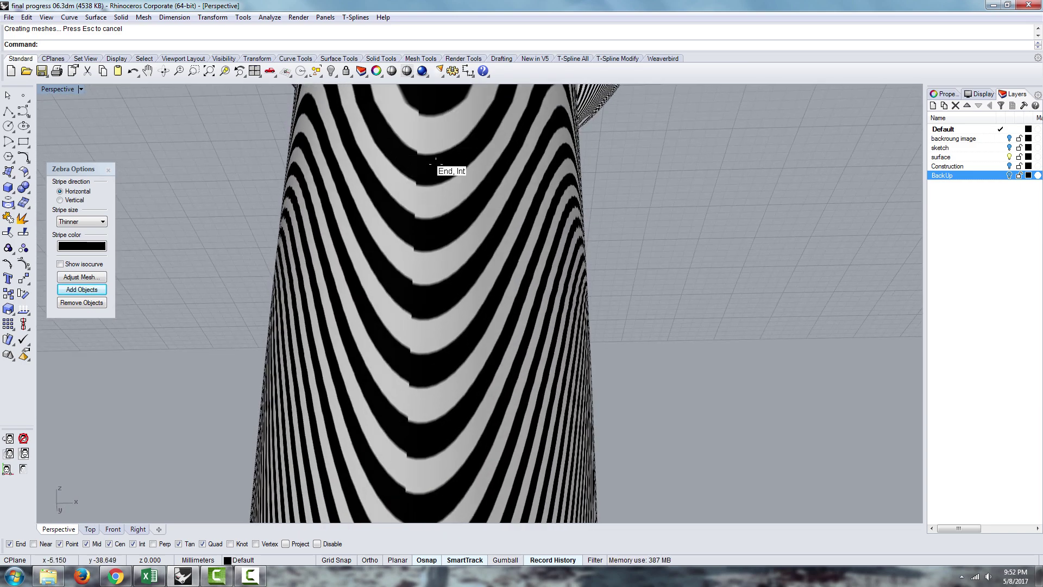
{"action": "scroll", "coordinate": [370, 153], "scroll_direction": "down", "scroll_amount": 5}
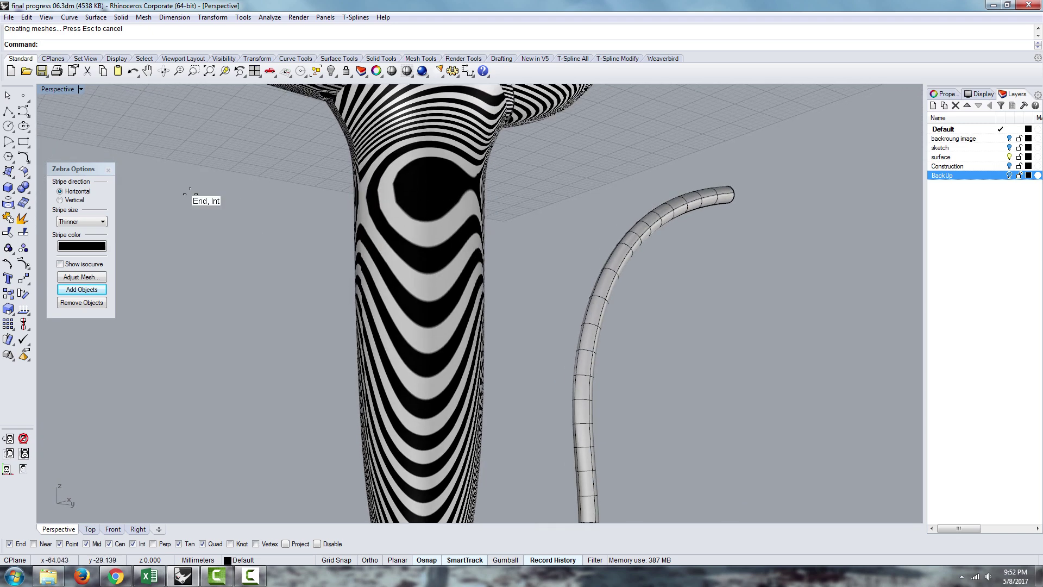
{"action": "left_click", "coordinate": [108, 169]}
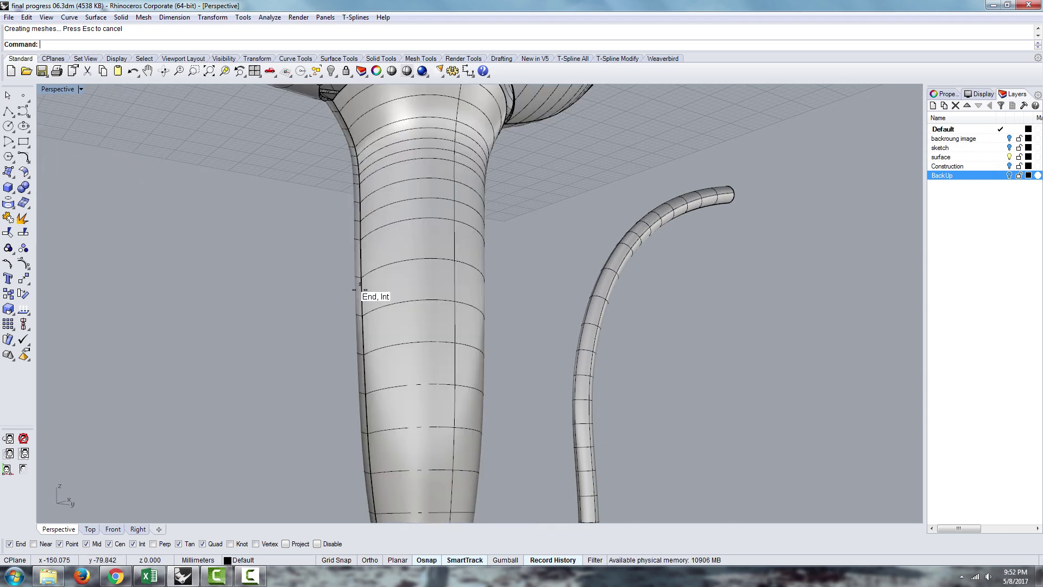
- Examine the seam between the two handle halves and the gap where the handle meets the body
{"action": "scroll", "coordinate": [427, 236], "scroll_direction": "down", "scroll_amount": 3}
{"action": "right_click_drag", "start_coordinate": [427, 235], "coordinate": [405, 166]}
{"action": "right_click_drag", "start_coordinate": [500, 232], "coordinate": [447, 254]}
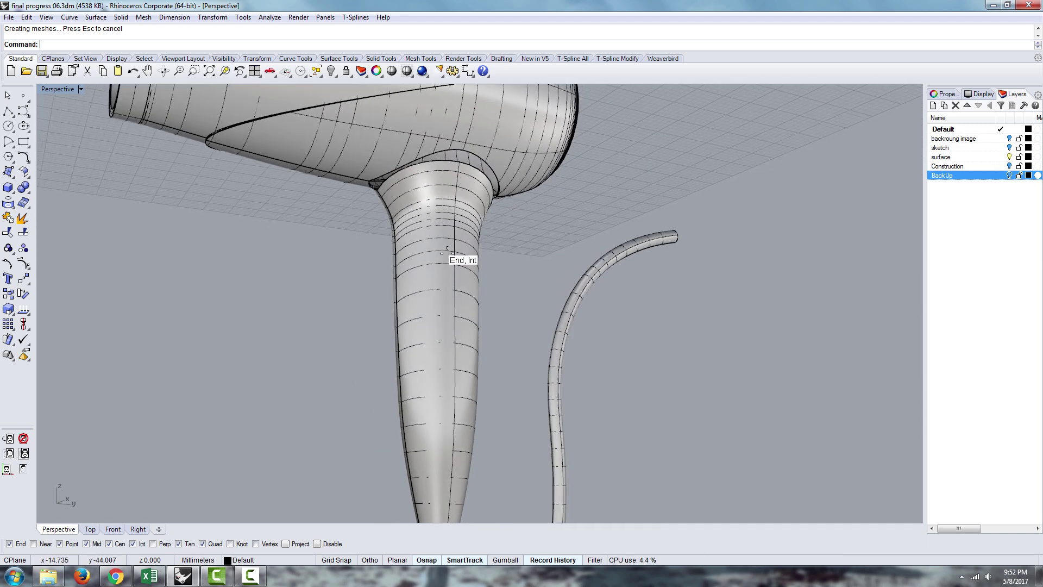
{"action": "right_click_drag", "start_coordinate": [383, 238], "coordinate": [448, 201]}
{"action": "right_click_drag", "start_coordinate": [481, 263], "coordinate": [449, 213]}
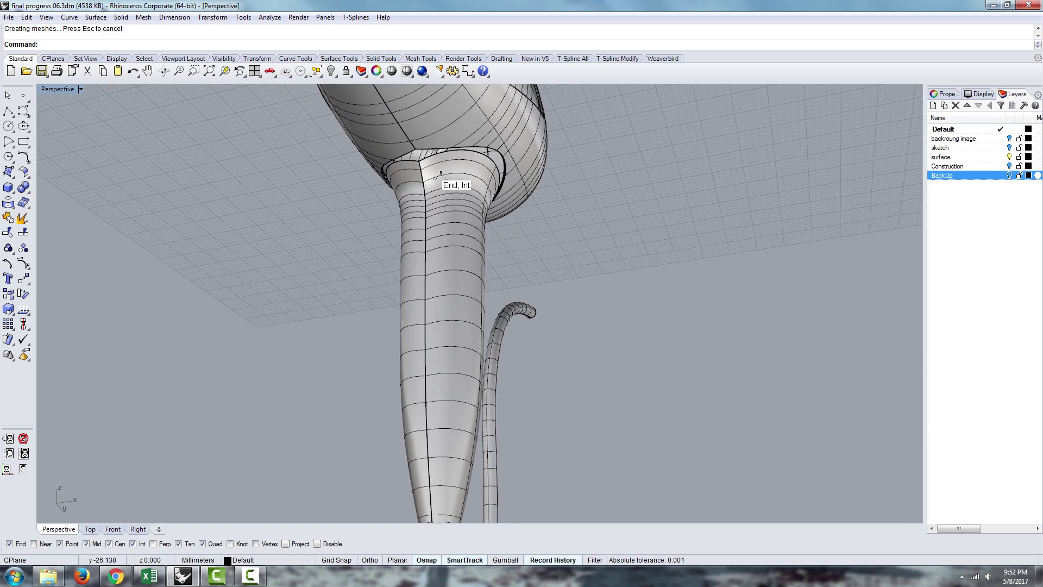
{"action": "scroll", "coordinate": [437, 189], "scroll_direction": "up", "scroll_amount": 3}
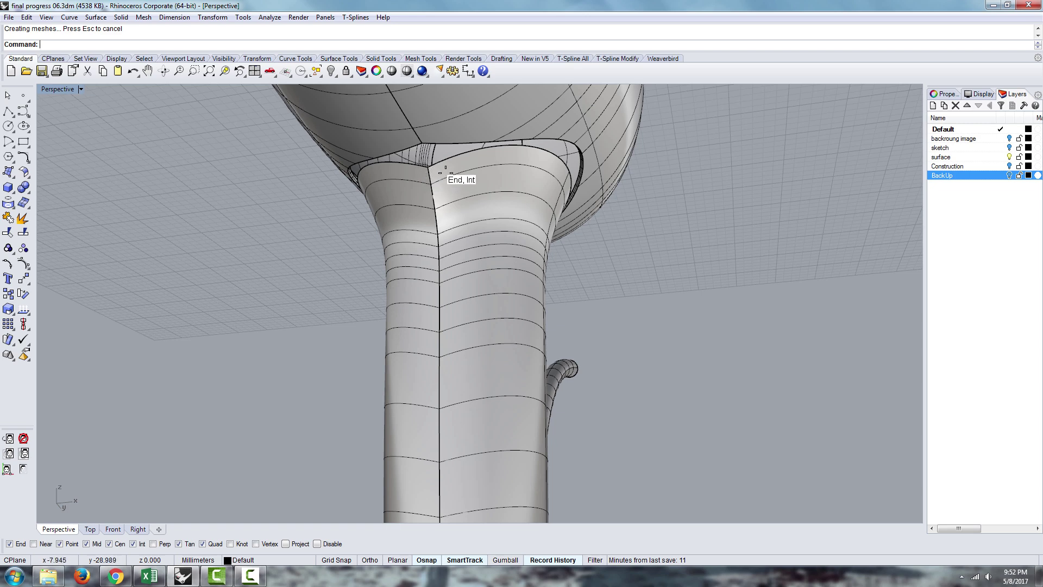
{"action": "right_click_drag", "start_coordinate": [425, 209], "coordinate": [445, 168]}
{"action": "scroll", "coordinate": [449, 188], "scroll_direction": "down", "scroll_amount": 3}
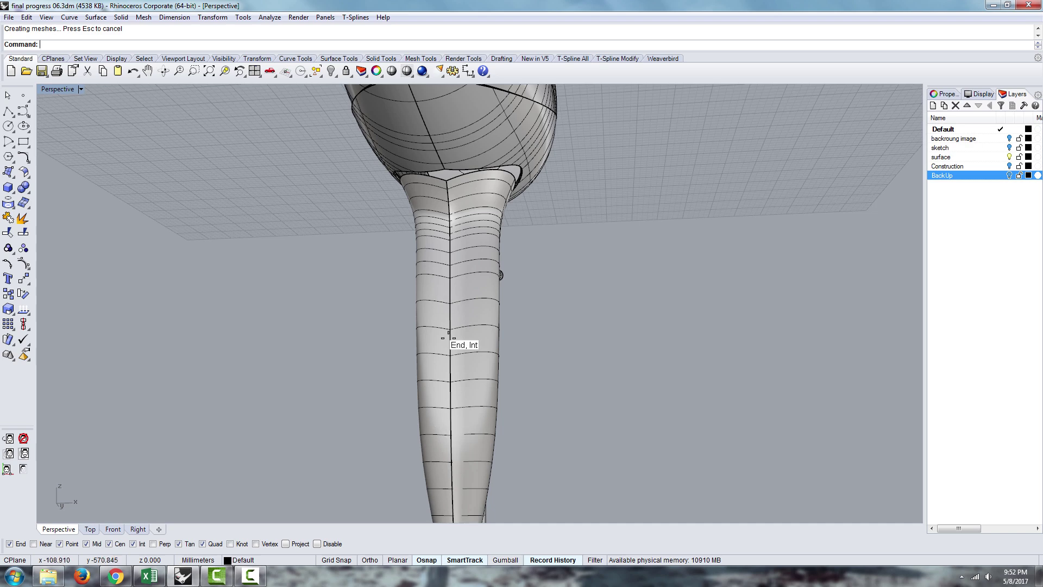
{"action": "right_click_drag", "start_coordinate": [442, 325], "coordinate": [422, 205]}
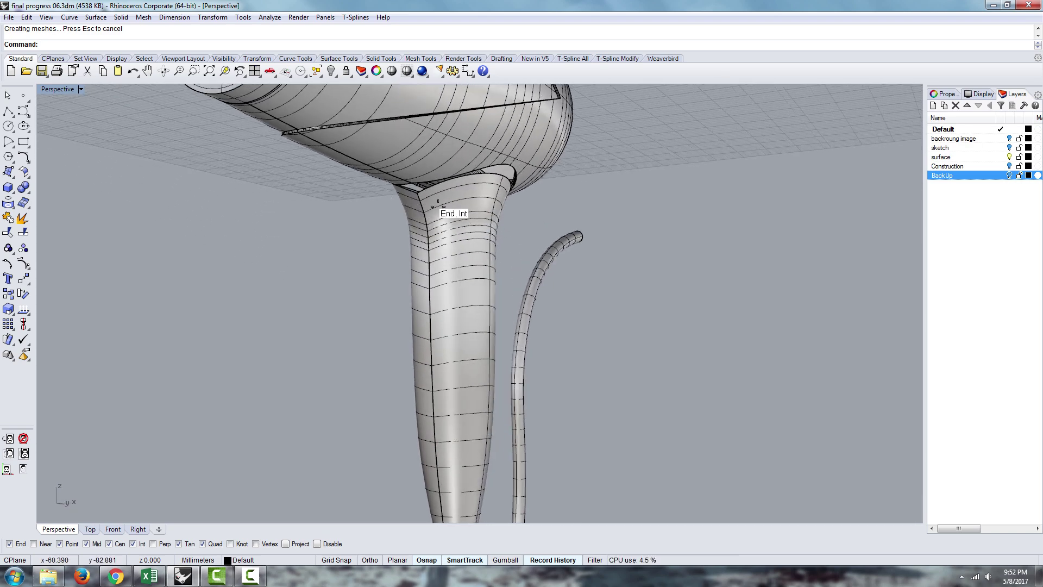
{"action": "right_click_drag", "start_coordinate": [408, 227], "coordinate": [380, 265]}
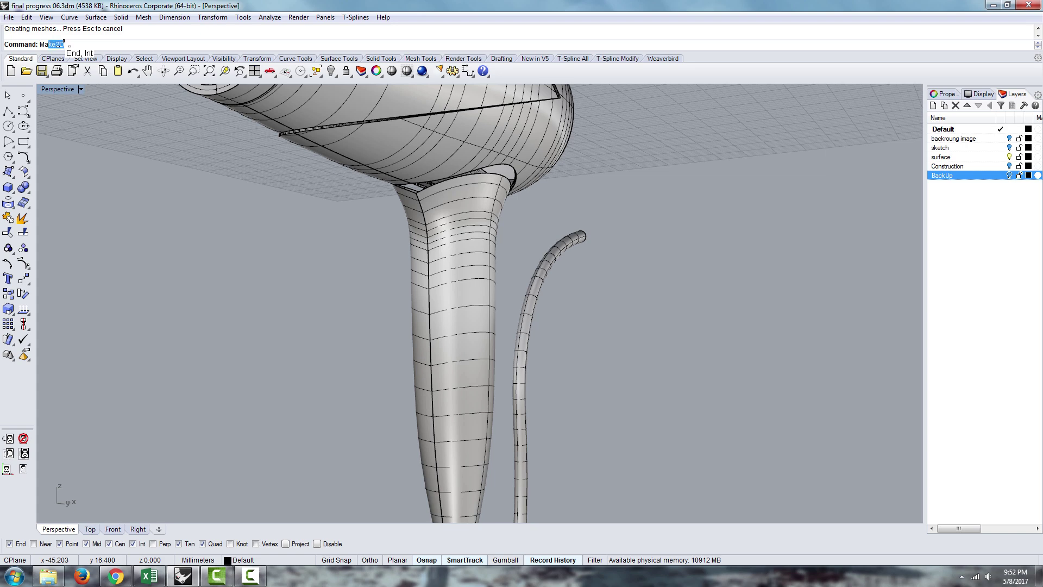
- Start MatchSrf and choose the coinciding seam edges of the two handle halves as the edge to change and its target
{"action": "left_click", "coordinate": [63, 46]}
{"action": "type", "text": "Match"}
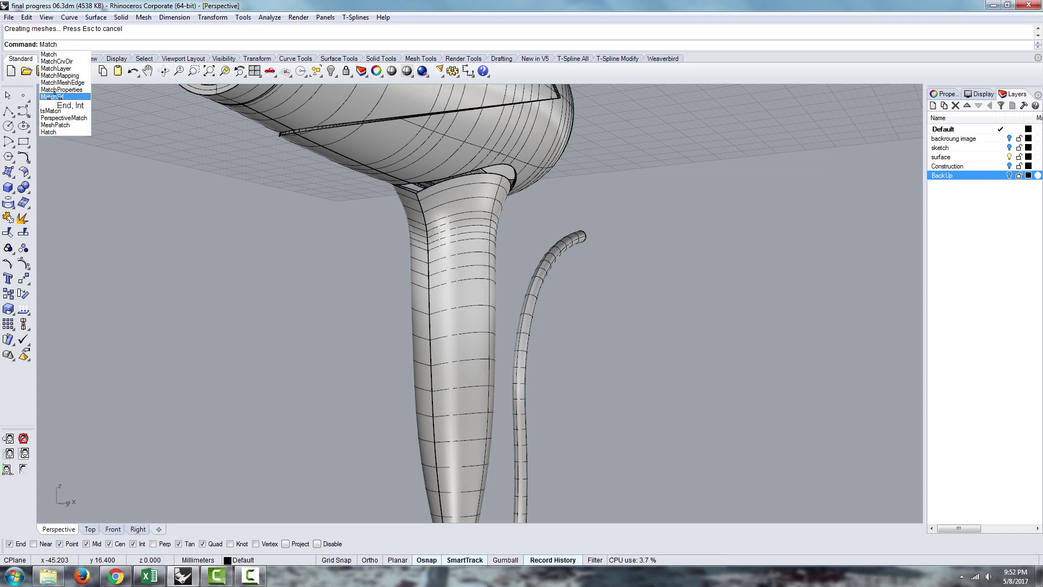
{"action": "left_click", "coordinate": [64, 97]}
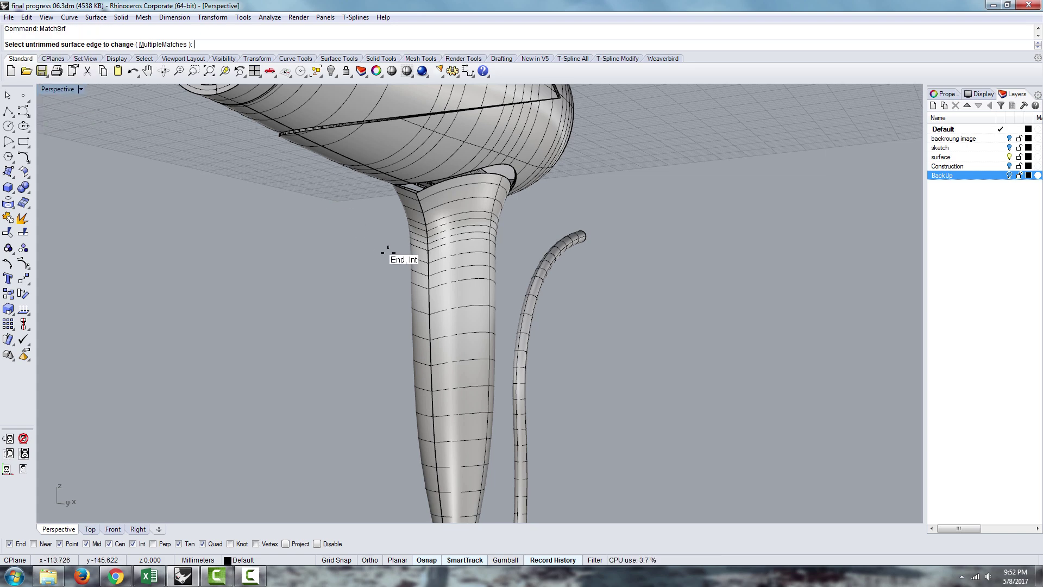
{"action": "right_click_drag", "start_coordinate": [411, 268], "coordinate": [455, 284]}
{"action": "left_click", "coordinate": [436, 278]}
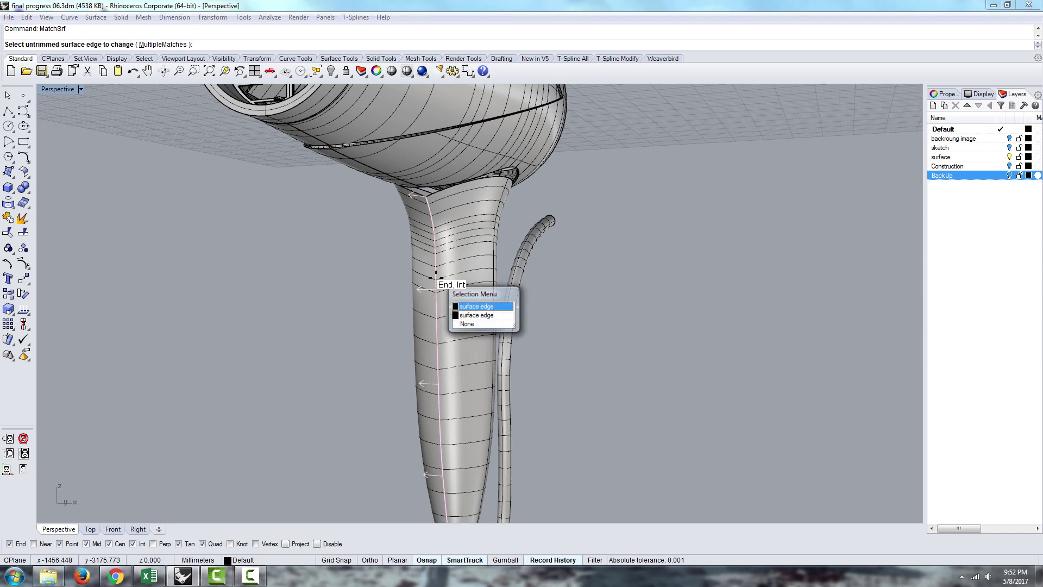
{"action": "left_click", "coordinate": [462, 298]}
{"action": "left_click", "coordinate": [436, 278]}
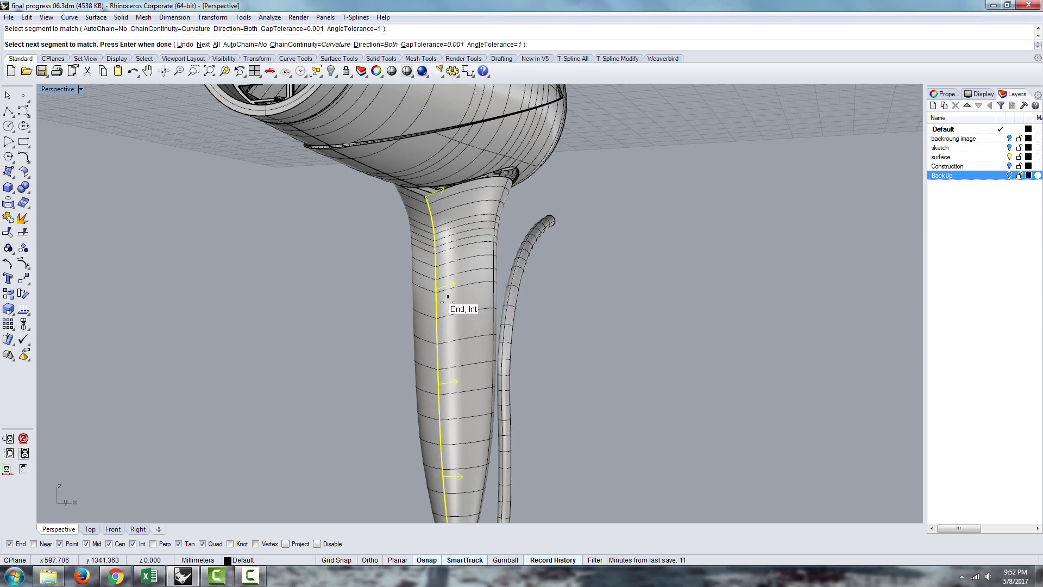
{"action": "key", "text": "Return"}
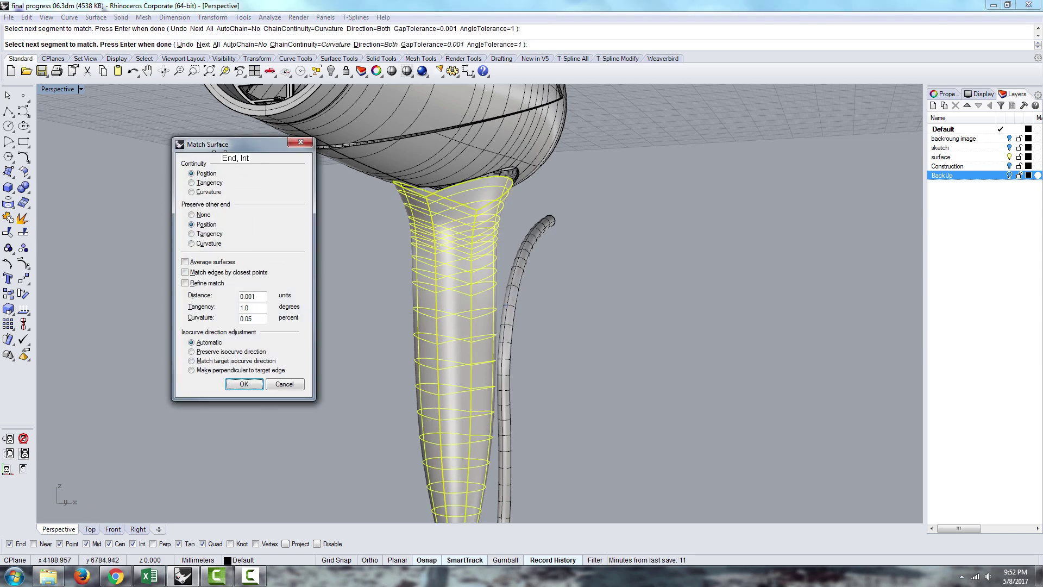
- Set both the match continuity and the preserved other end to Tangency in the surface match options
{"action": "left_click_drag", "start_coordinate": [209, 145], "coordinate": [201, 136]}
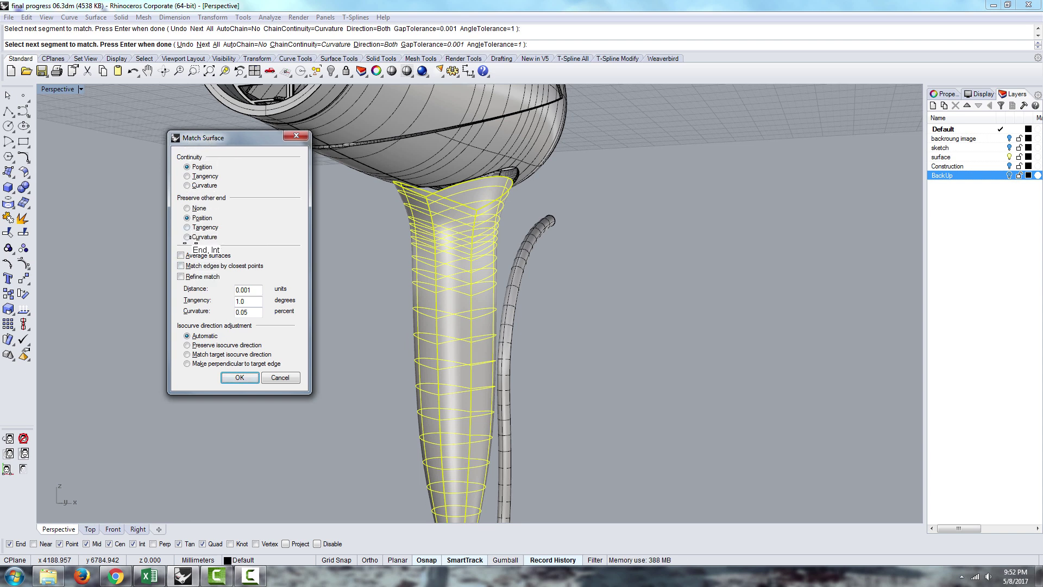
{"action": "left_click", "coordinate": [187, 176]}
{"action": "right_click_drag", "start_coordinate": [388, 270], "coordinate": [435, 238]}
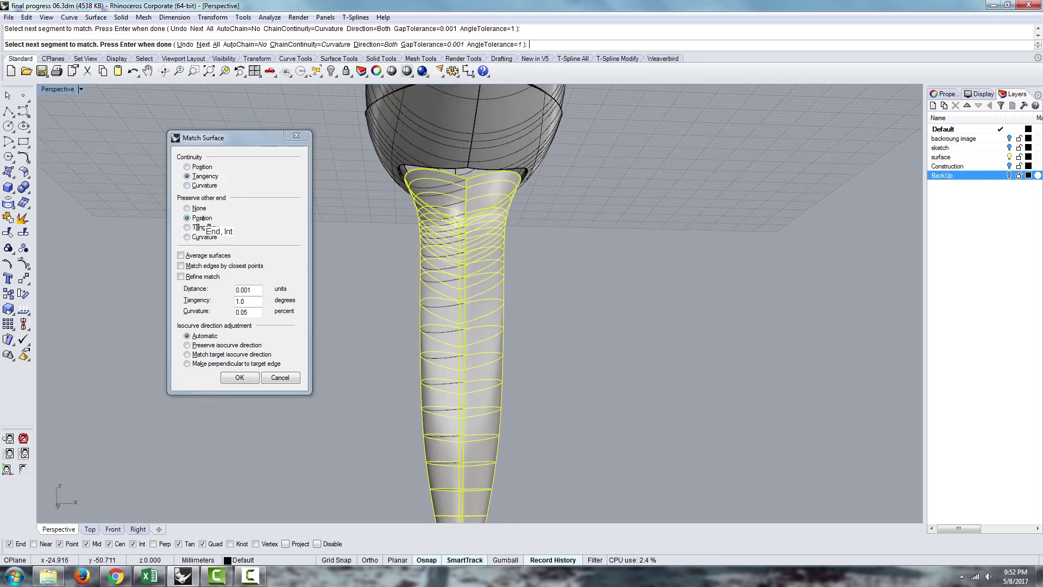
{"action": "scroll", "coordinate": [478, 174], "scroll_direction": "up", "scroll_amount": 5}
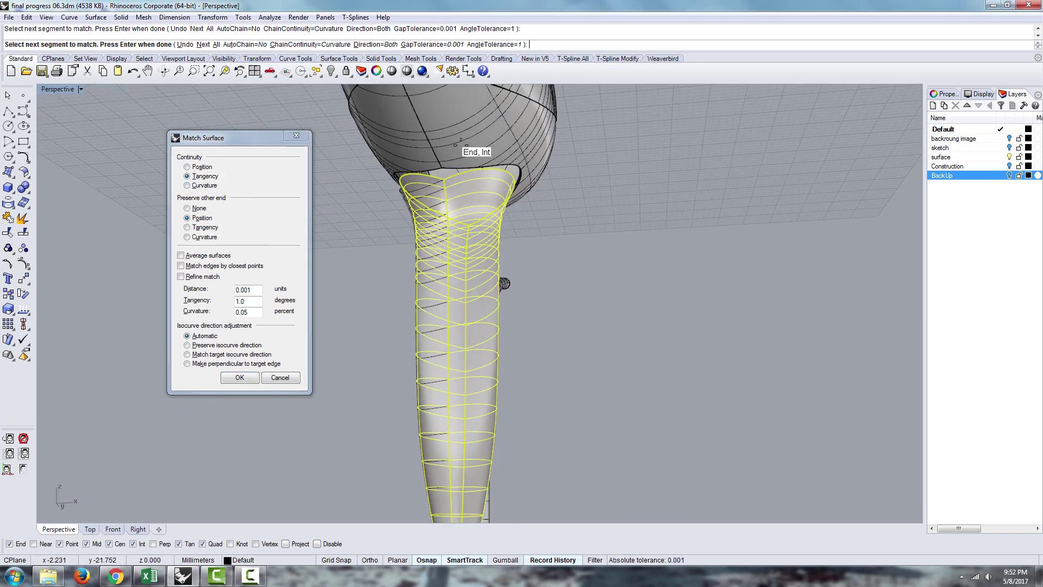
{"action": "right_click_drag", "start_coordinate": [461, 244], "coordinate": [451, 242]}
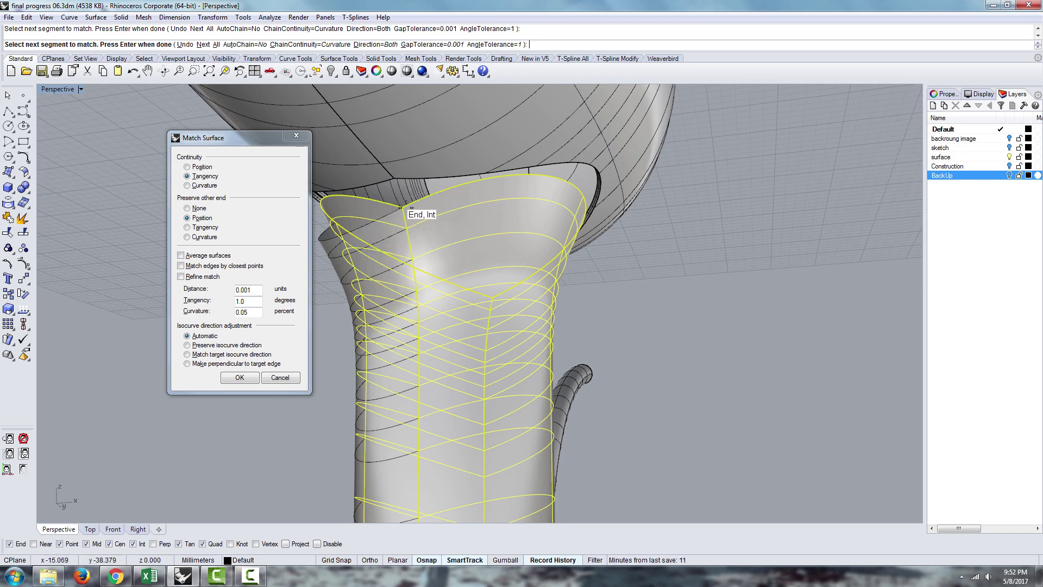
{"action": "scroll", "coordinate": [404, 202], "scroll_direction": "down", "scroll_amount": 5}
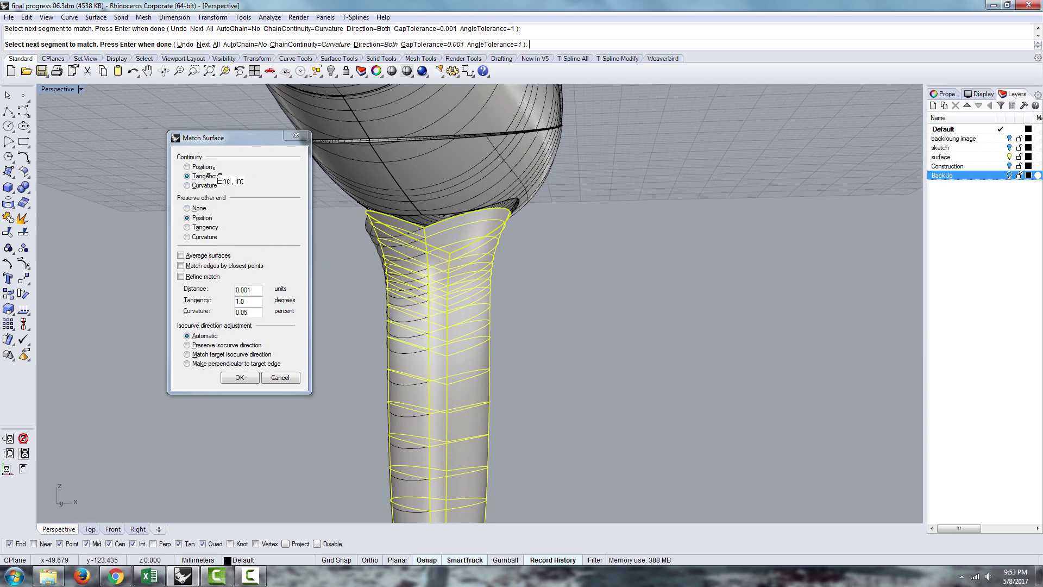
{"action": "left_click", "coordinate": [195, 228]}
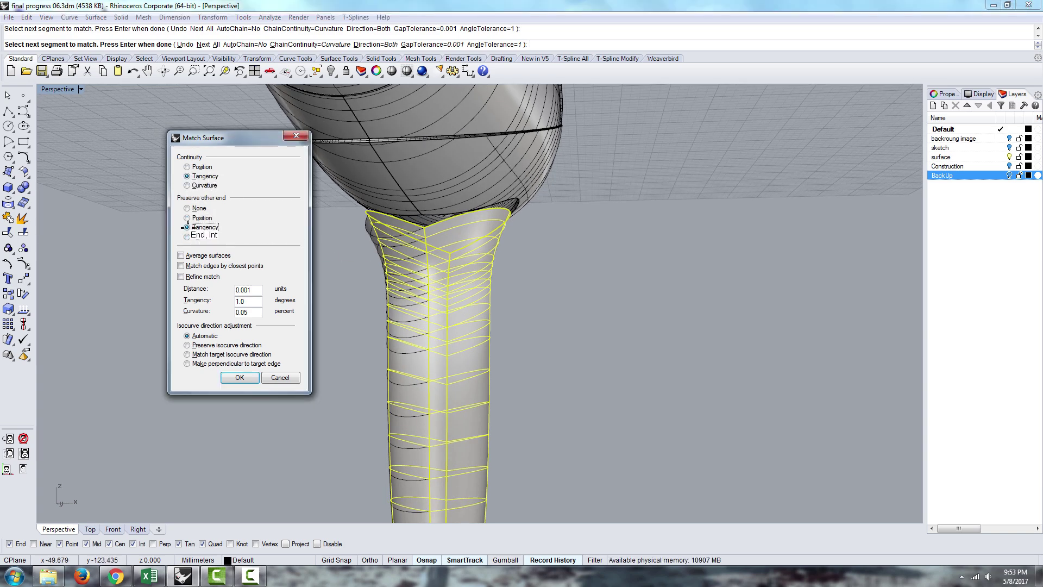
- Turn on Average surfaces and apply the surface match to the two handle halves
{"action": "scroll", "coordinate": [454, 268], "scroll_direction": "up", "scroll_amount": 5}
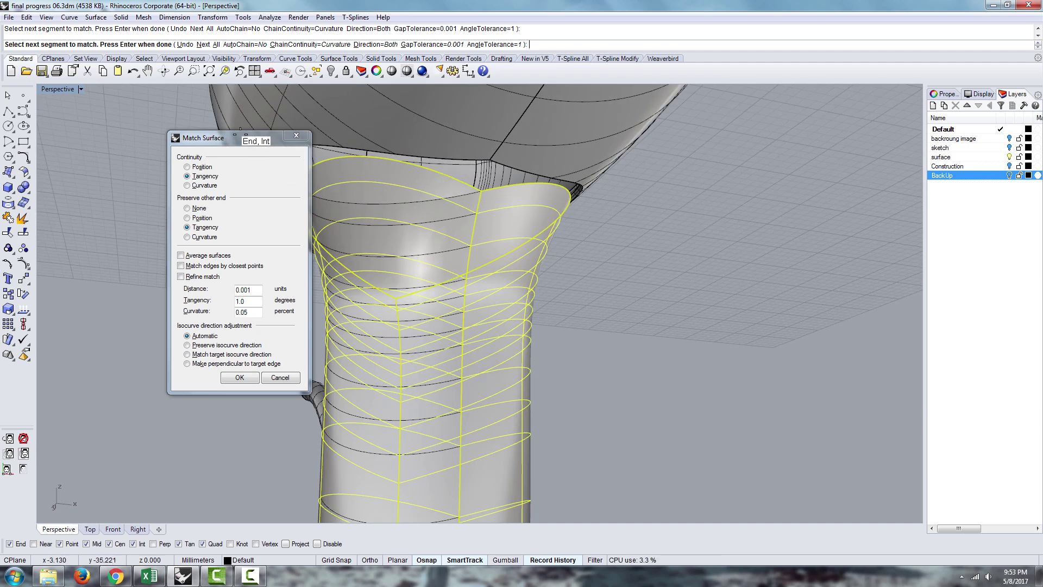
{"action": "left_click_drag", "start_coordinate": [255, 137], "coordinate": [228, 136]}
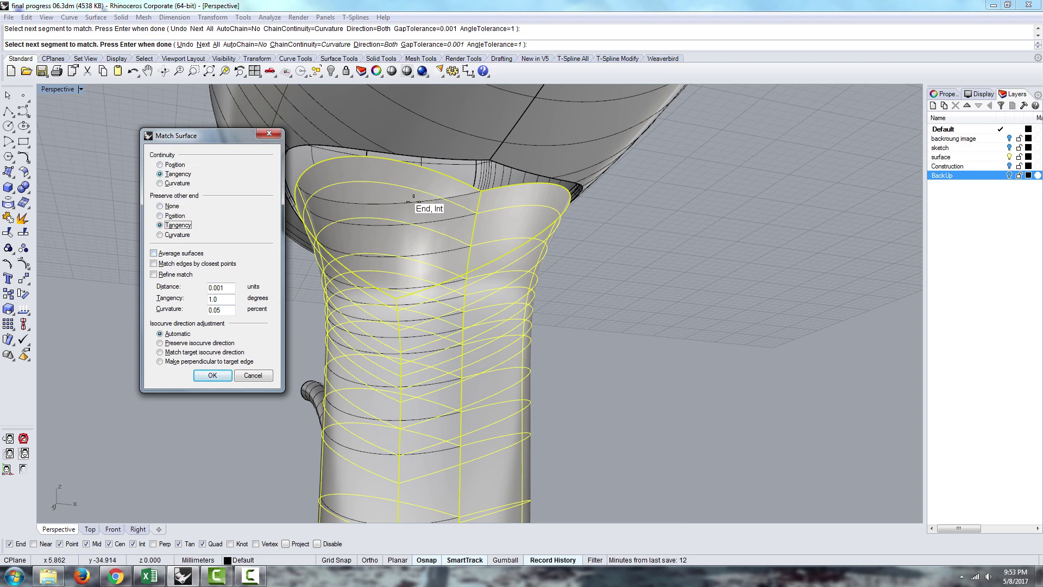
{"action": "right_click_drag", "start_coordinate": [539, 210], "coordinate": [471, 195]}
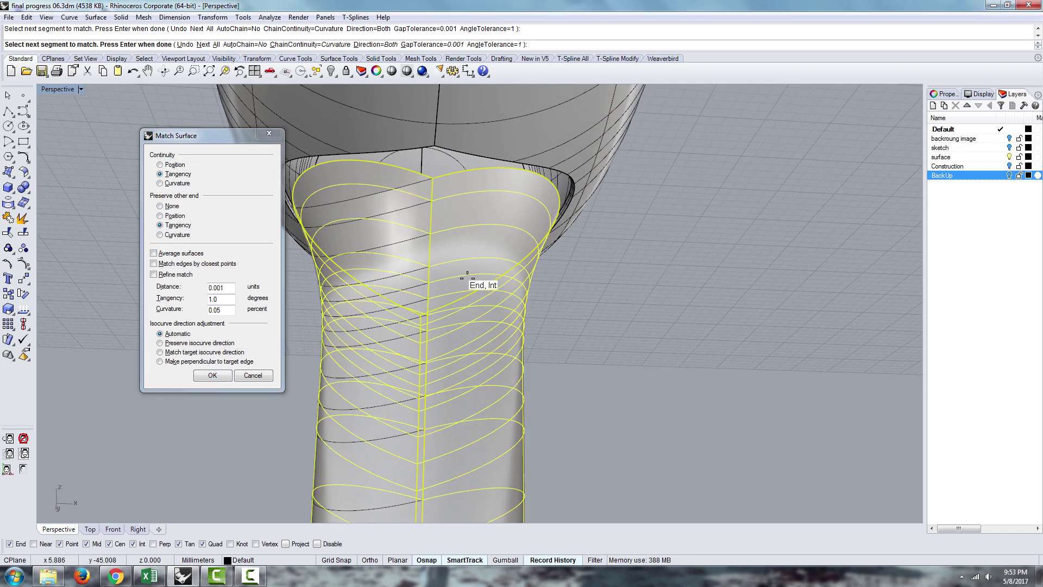
{"action": "left_click", "coordinate": [156, 252]}
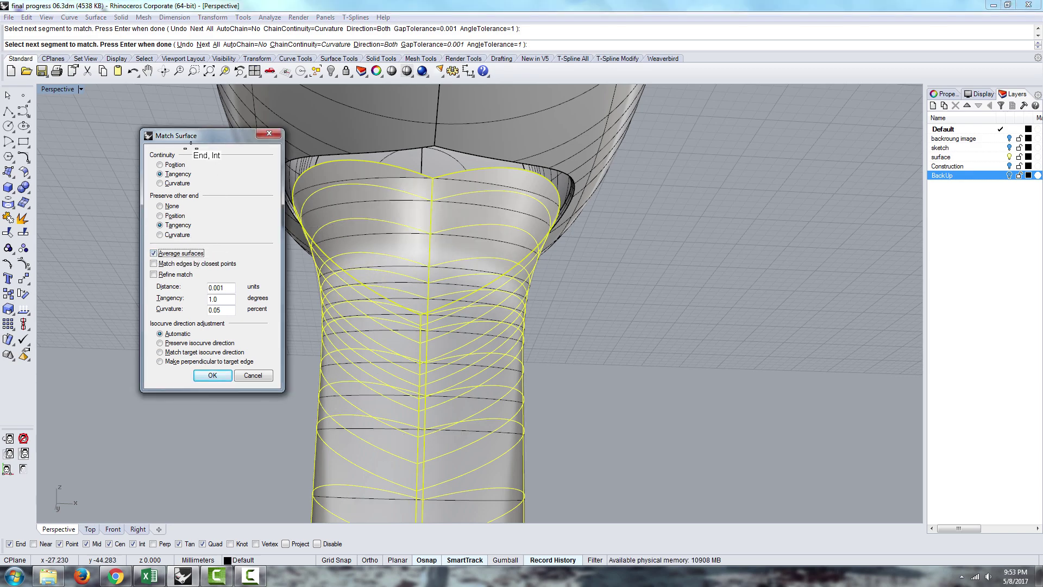
{"action": "left_click_drag", "start_coordinate": [188, 140], "coordinate": [154, 124]}
{"action": "right_click_drag", "start_coordinate": [401, 207], "coordinate": [334, 200]}
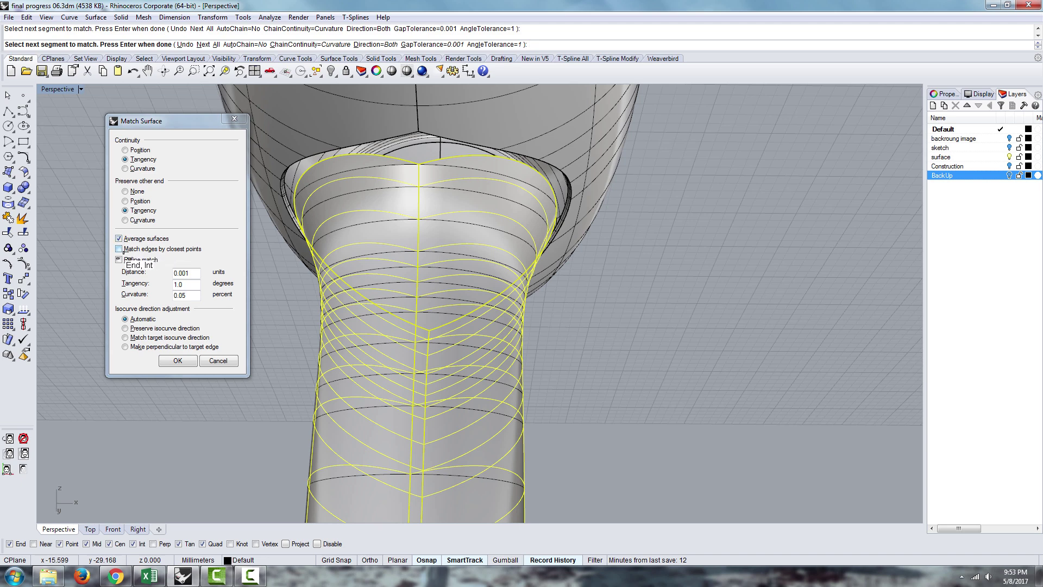
{"action": "left_click", "coordinate": [177, 361]}
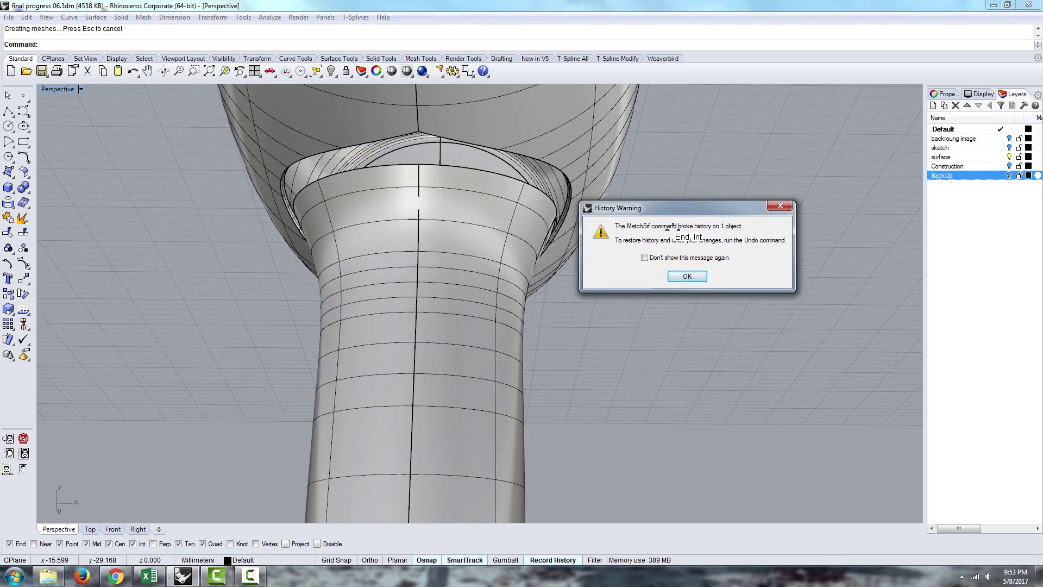
- Dismiss the history warning and turn off history recording
{"action": "left_click", "coordinate": [697, 271]}
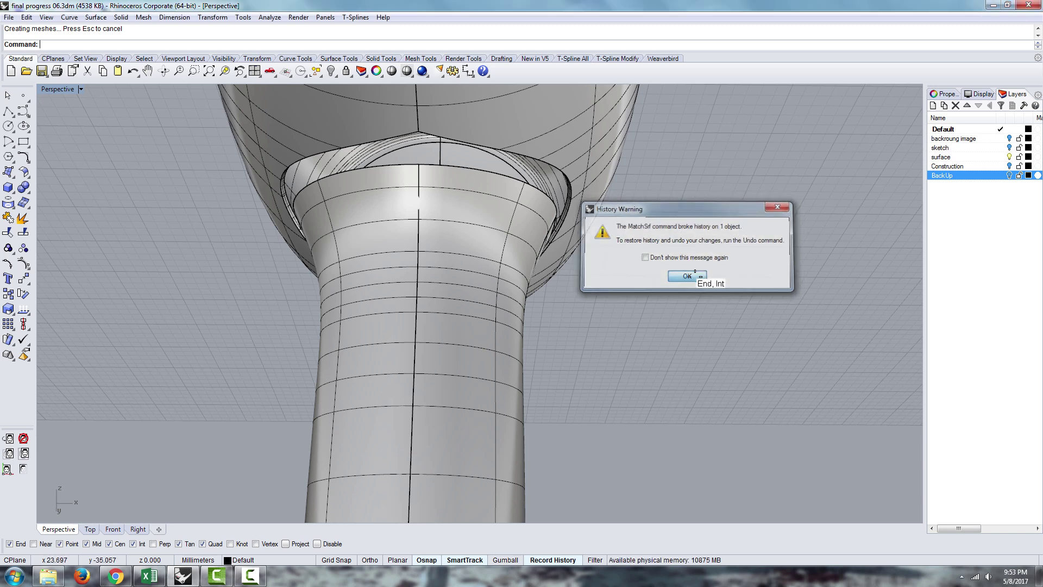
{"action": "right_click", "coordinate": [563, 560]}
{"action": "left_click", "coordinate": [604, 513]}
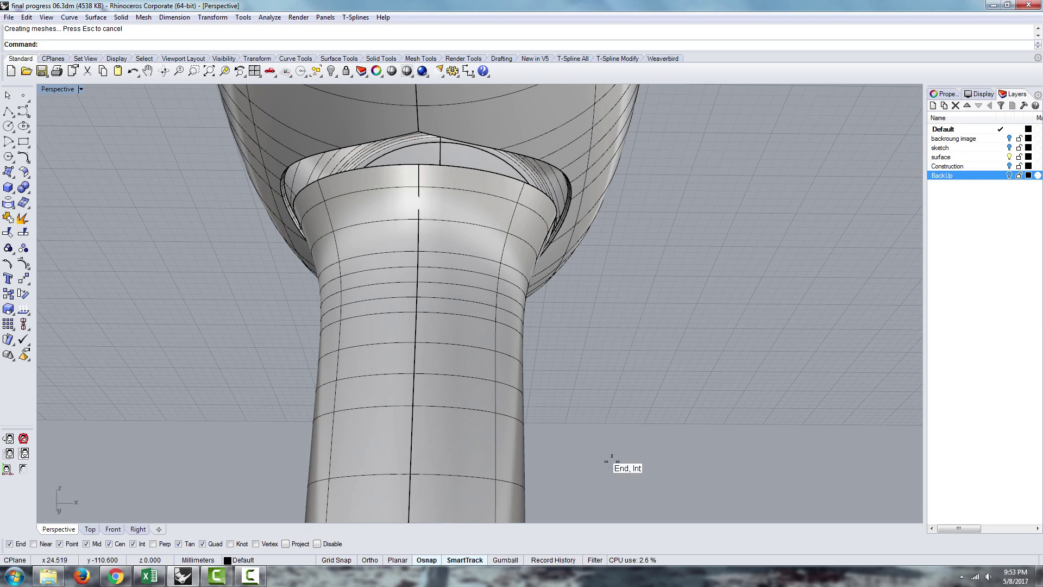
- Examine the matched handle halves along their seam and around the opening at the dryer body
{"action": "right_click_drag", "start_coordinate": [659, 411], "coordinate": [588, 422]}
{"action": "right_click_drag", "start_coordinate": [587, 539], "coordinate": [485, 421]}
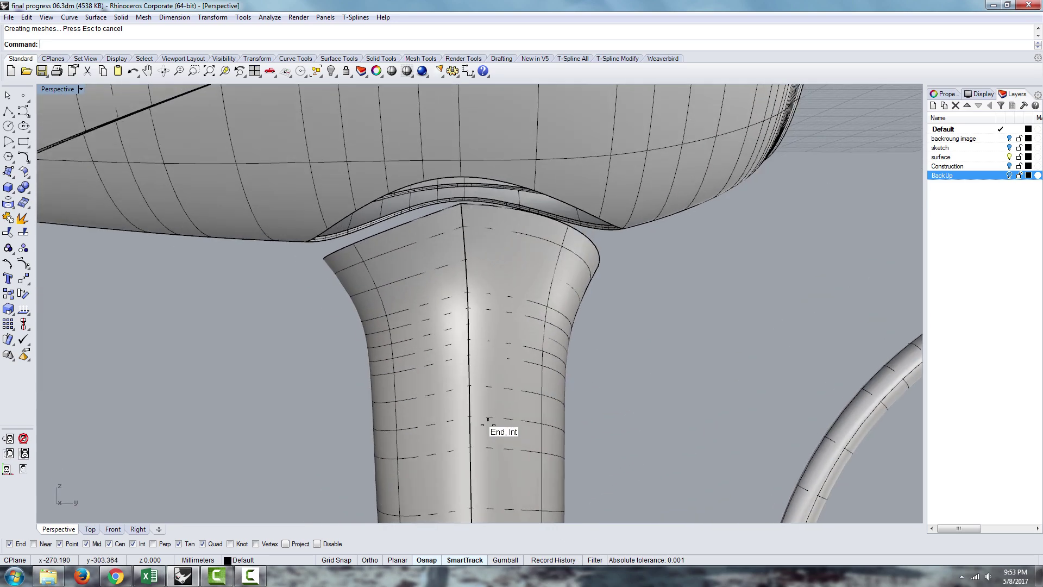
{"action": "scroll", "coordinate": [476, 370], "scroll_direction": "down", "scroll_amount": 9}
{"action": "right_click_drag", "start_coordinate": [473, 359], "coordinate": [547, 247]}
{"action": "scroll", "coordinate": [475, 389], "scroll_direction": "up", "scroll_amount": 3}
{"action": "scroll", "coordinate": [610, 314], "scroll_direction": "down", "scroll_amount": 8}
{"action": "scroll", "coordinate": [598, 342], "scroll_direction": "up", "scroll_amount": 8}
{"action": "scroll", "coordinate": [523, 279], "scroll_direction": "up", "scroll_amount": 7}
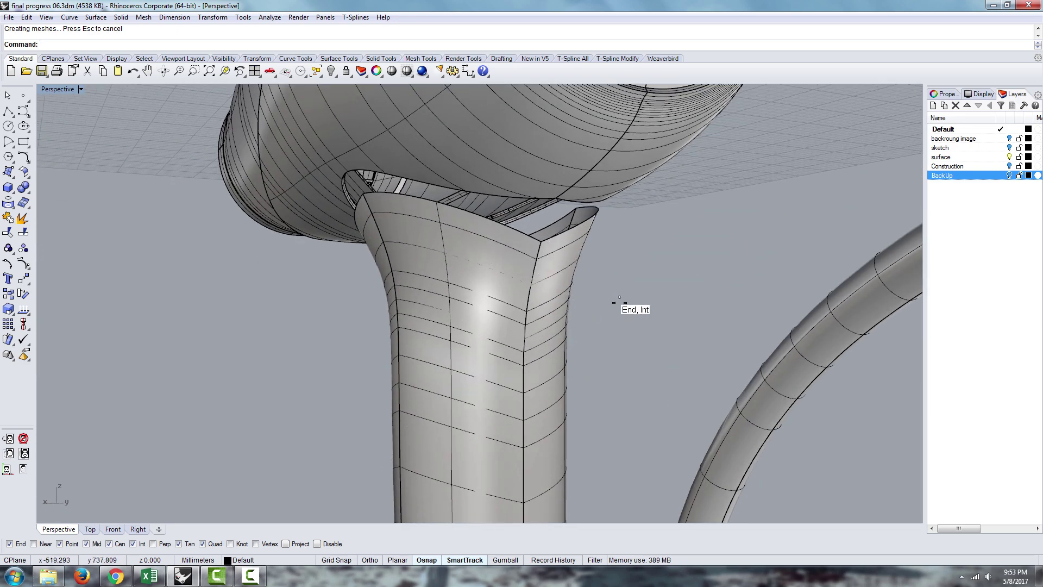
{"action": "right_click", "coordinate": [639, 269]}
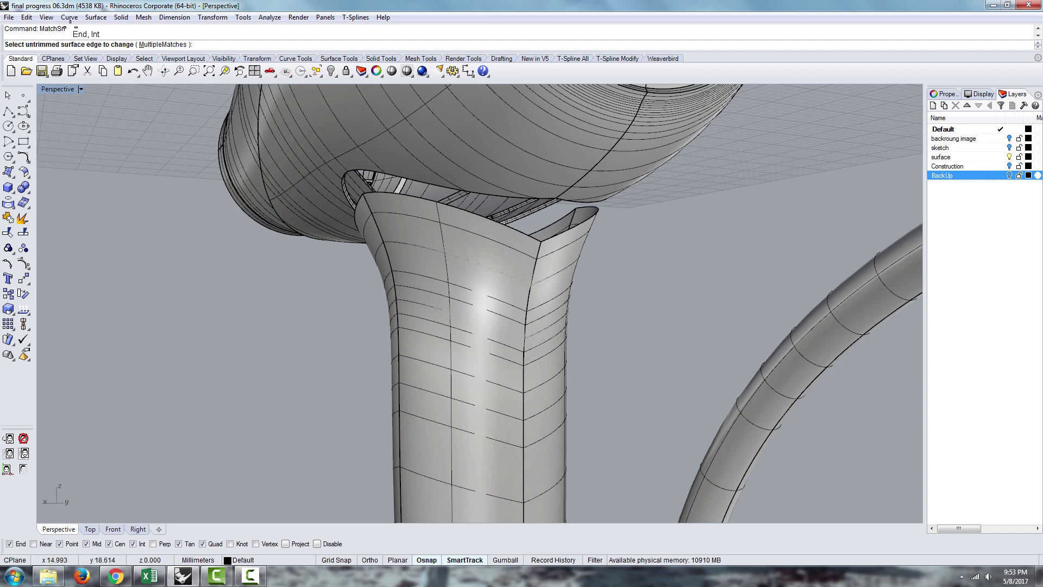
{"action": "left_click", "coordinate": [528, 295]}
{"action": "right_click_drag", "start_coordinate": [417, 356], "coordinate": [577, 349]}
{"action": "key", "text": "Escape"}
- Explode the joined handle polysurface into its separate half surfaces
{"action": "left_click", "coordinate": [578, 351]}
{"action": "right_click_drag", "start_coordinate": [569, 386], "coordinate": [622, 359]}
{"action": "scroll", "coordinate": [662, 292], "scroll_direction": "down", "scroll_amount": 5}
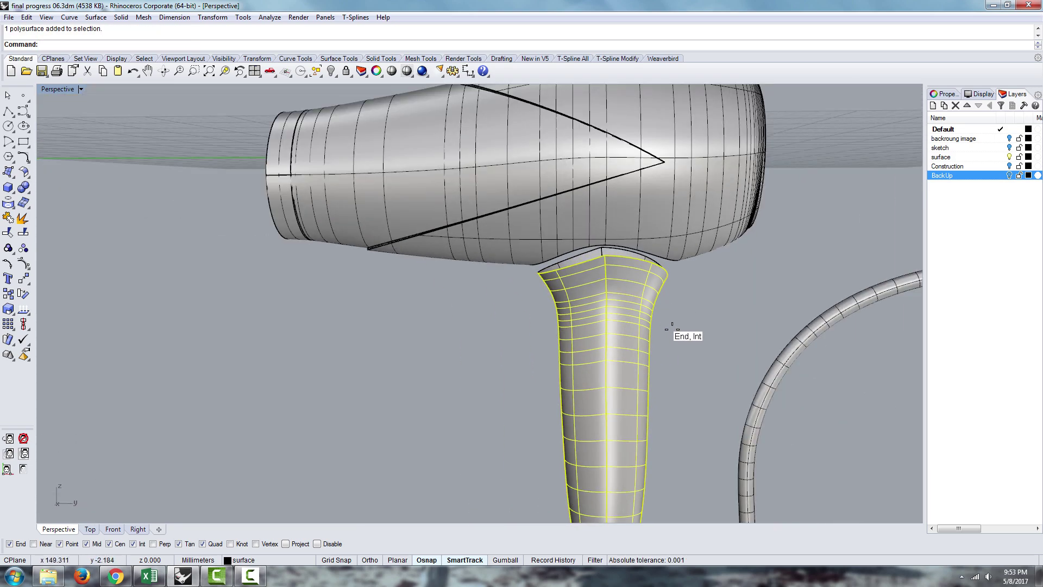
{"action": "right_click_drag", "start_coordinate": [670, 328], "coordinate": [604, 282]}
{"action": "left_click", "coordinate": [654, 303]}
{"action": "left_click_drag", "start_coordinate": [660, 294], "coordinate": [557, 346]}
{"action": "left_click", "coordinate": [22, 217]}
- Check that the handle halves can be selected as individual surfaces, and clear the selection
{"action": "left_click", "coordinate": [385, 379]}
{"action": "left_click", "coordinate": [578, 370]}
{"action": "right_click_drag", "start_coordinate": [456, 391], "coordinate": [630, 365]}
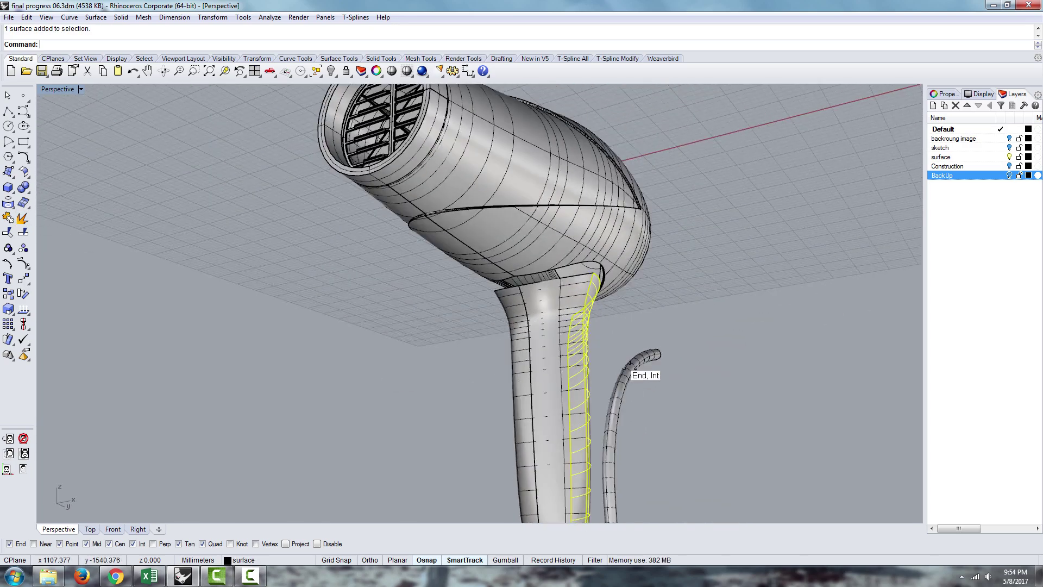
{"action": "scroll", "coordinate": [525, 315], "scroll_direction": "up", "scroll_amount": 6}
{"action": "right_click_drag", "start_coordinate": [467, 329], "coordinate": [611, 322]}
{"action": "key", "text": "Escape"}
{"action": "left_click", "coordinate": [611, 322]}
{"action": "right_click_drag", "start_coordinate": [504, 285], "coordinate": [643, 328]}
{"action": "key", "text": "Escape"}
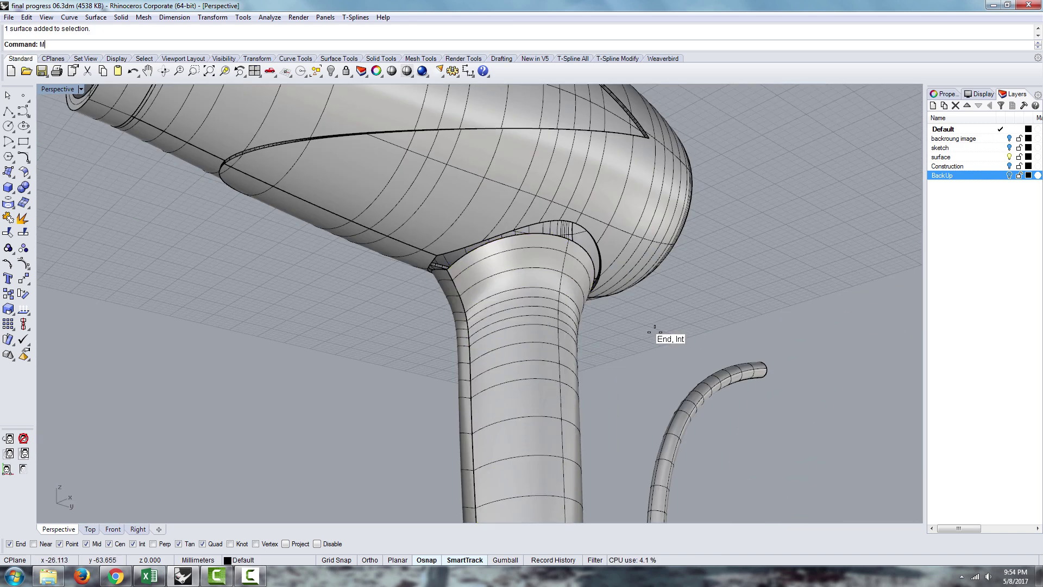
- Start MatchSrf and pick the coinciding seam edges of the two handle halves as the edge to change and its target
{"action": "type", "text": "MatchSrf"}
{"action": "key", "text": "Return"}
{"action": "left_click", "coordinate": [468, 309]}
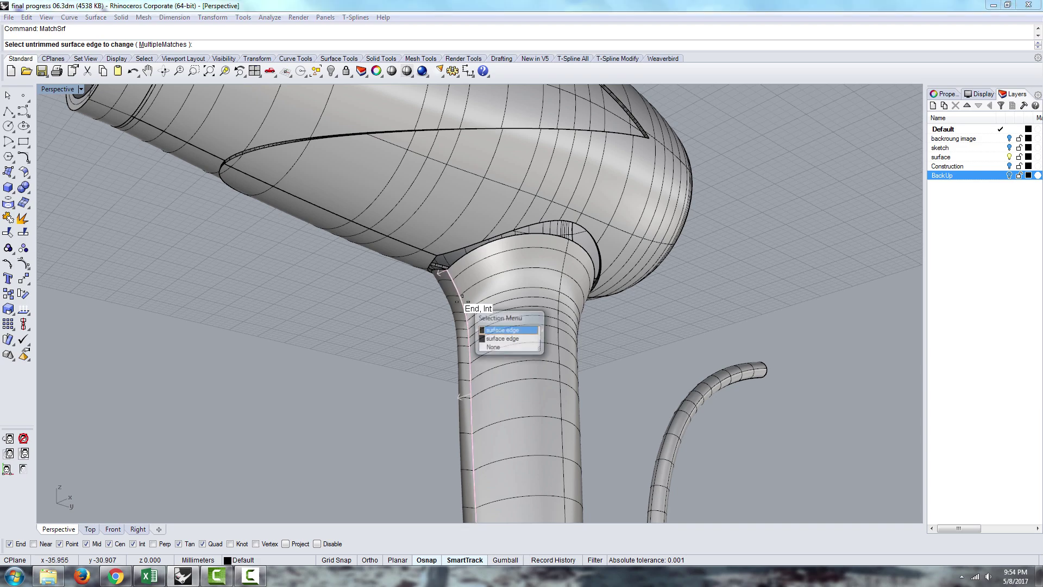
{"action": "left_click", "coordinate": [500, 331]}
{"action": "left_click", "coordinate": [478, 311]}
{"action": "key", "text": "Return"}
{"action": "right_click_drag", "start_coordinate": [654, 326], "coordinate": [614, 246]}
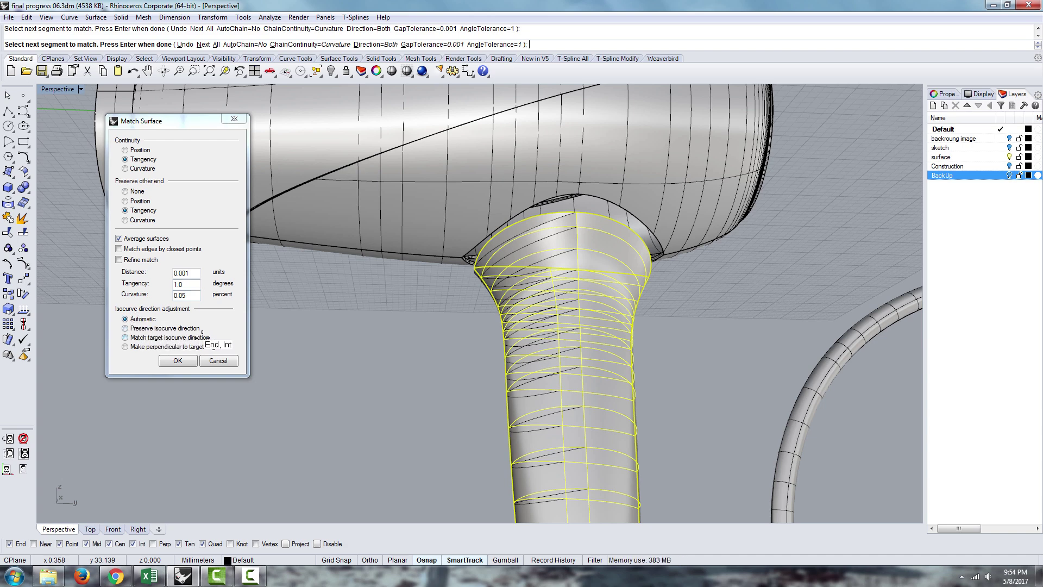
- Try the Match target and Preserve isocurve direction adjustments, compare their previews at the handle flare, and cancel the match
{"action": "left_click", "coordinate": [125, 337]}
{"action": "left_click", "coordinate": [133, 328]}
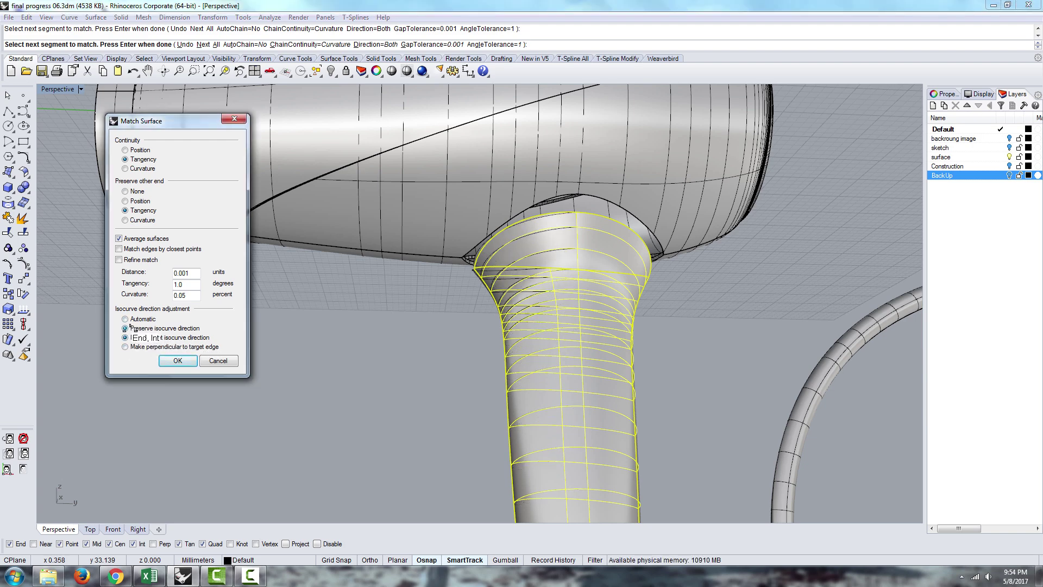
{"action": "right_click_drag", "start_coordinate": [610, 289], "coordinate": [601, 269]}
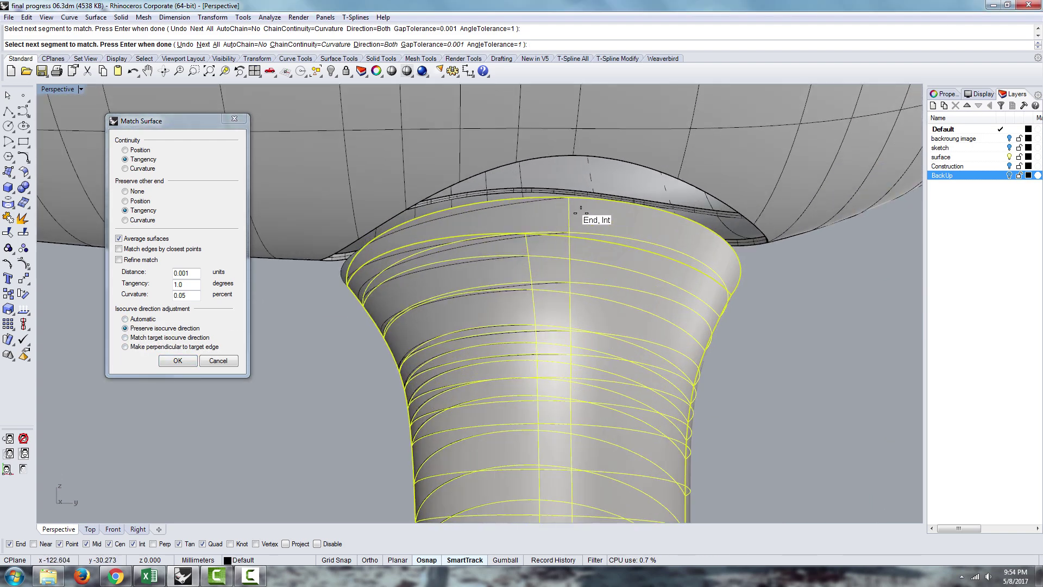
{"action": "right_click_drag", "start_coordinate": [566, 229], "coordinate": [611, 209]}
{"action": "right_click_drag", "start_coordinate": [528, 281], "coordinate": [576, 283]}
{"action": "left_click", "coordinate": [219, 361]}
- Start Rebuild on one handle half and set the point counts to 50 in U and 5 in V
{"action": "scroll", "coordinate": [460, 246], "scroll_direction": "down", "scroll_amount": 8}
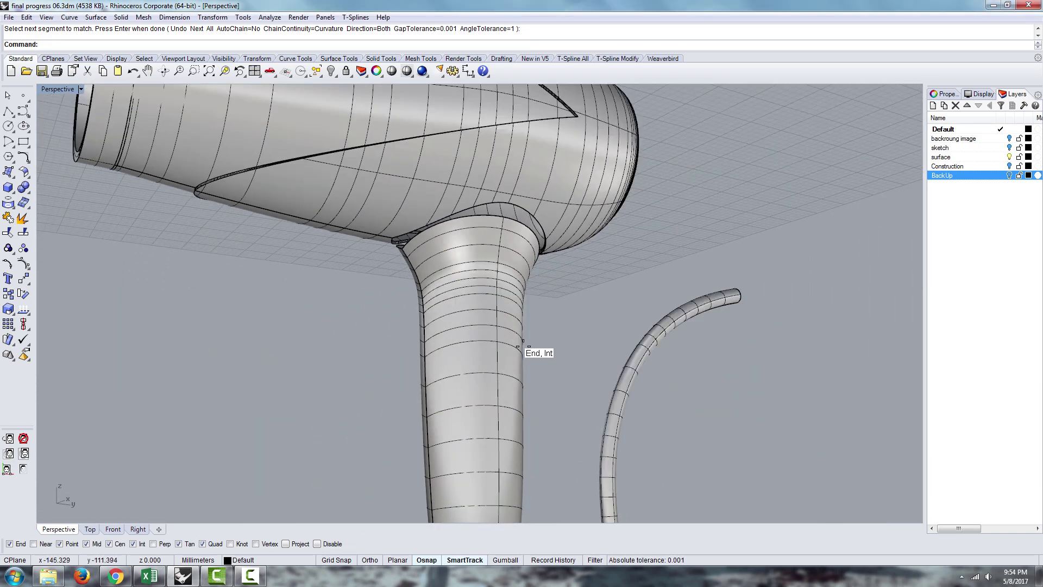
{"action": "left_click", "coordinate": [508, 307]}
{"action": "scroll", "coordinate": [496, 298], "scroll_direction": "up", "scroll_amount": 3}
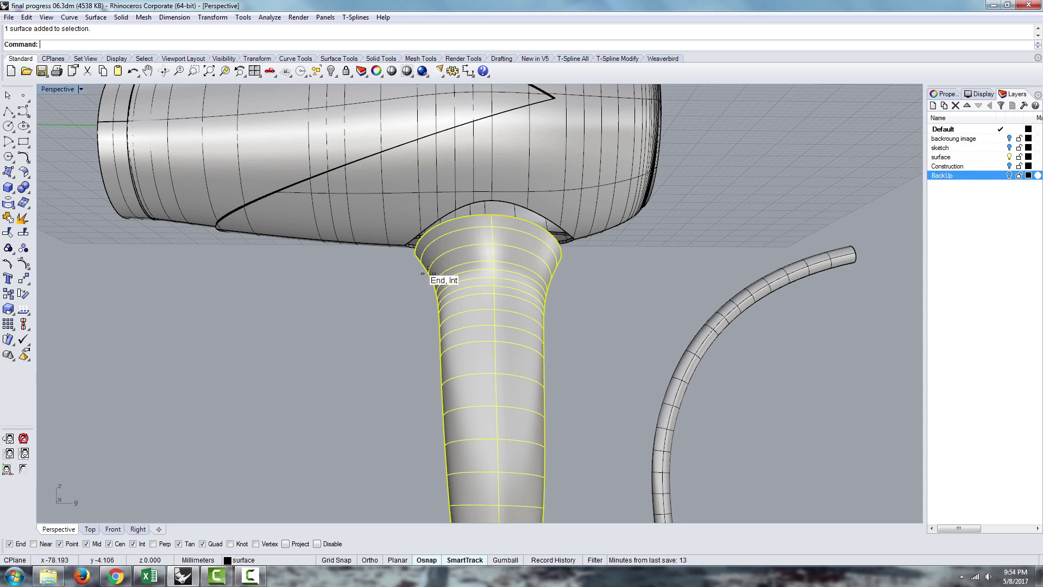
{"action": "right_click_drag", "start_coordinate": [438, 279], "coordinate": [275, 284]}
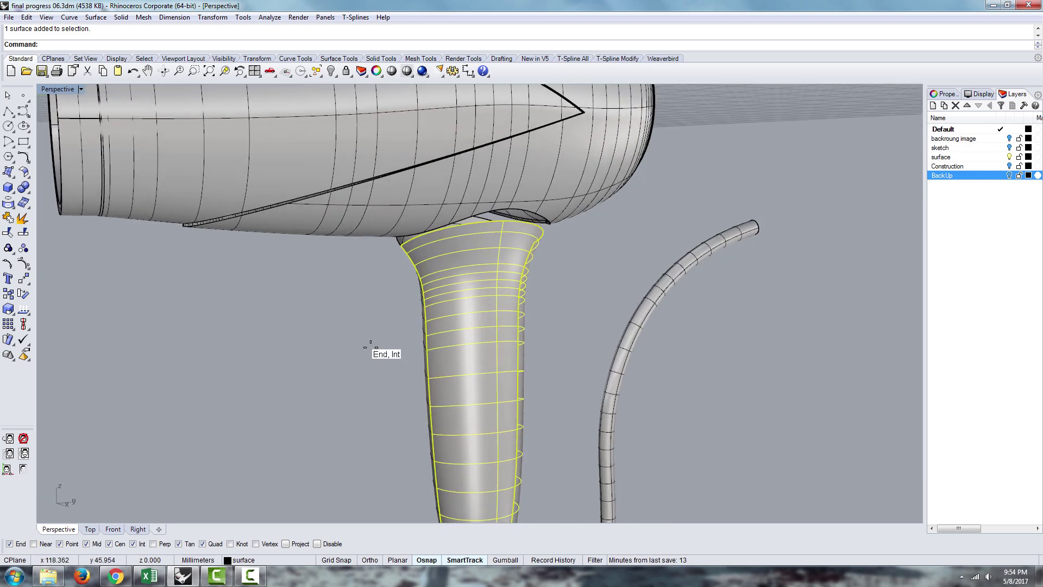
{"action": "right_click_drag", "start_coordinate": [455, 293], "coordinate": [501, 320]}
{"action": "type", "text": "Rebuild"}
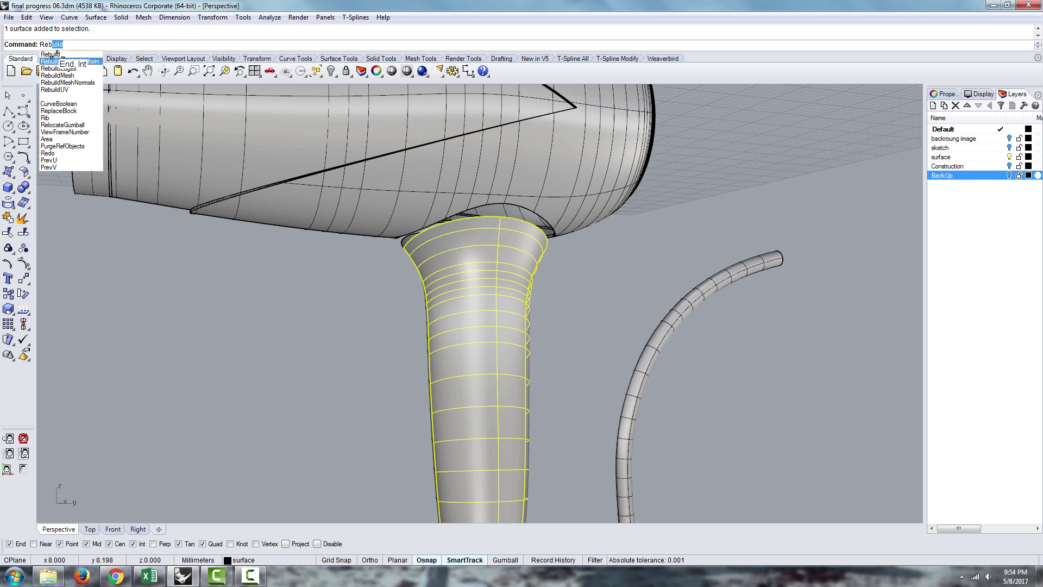
{"action": "left_click", "coordinate": [53, 54]}
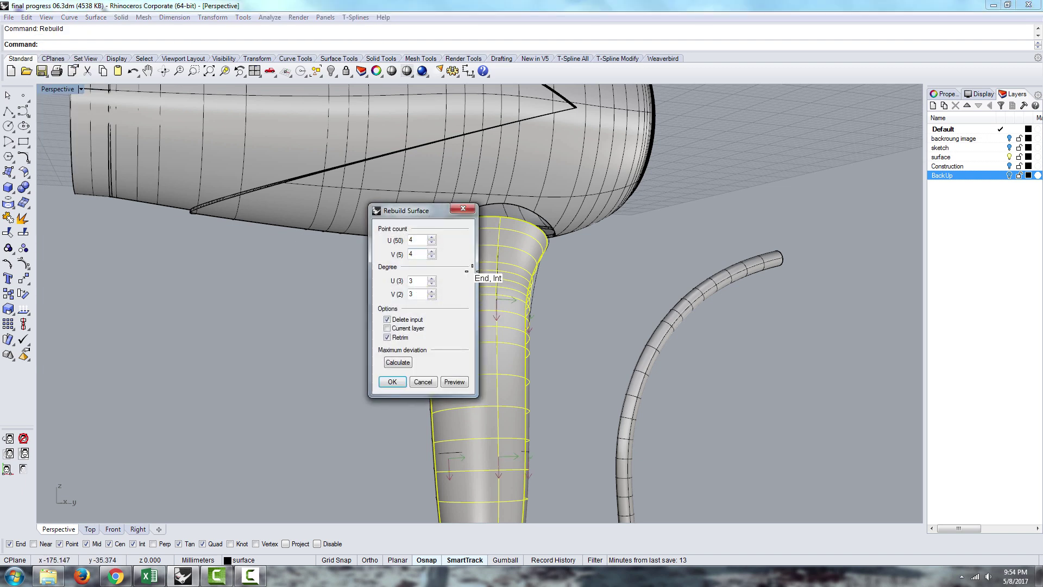
{"action": "left_click_drag", "start_coordinate": [409, 205], "coordinate": [237, 231]}
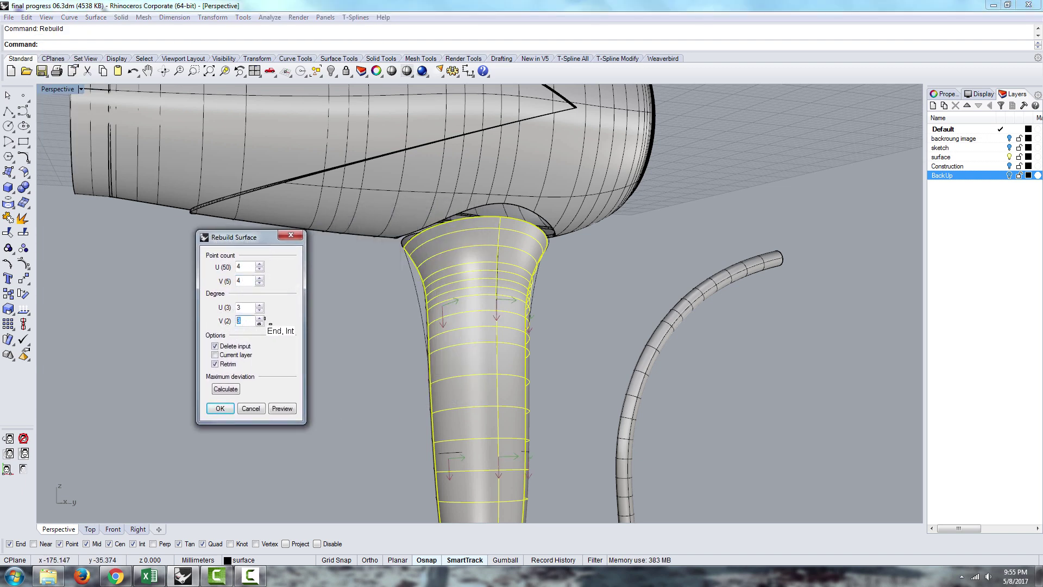
{"action": "key", "text": "Tab"}
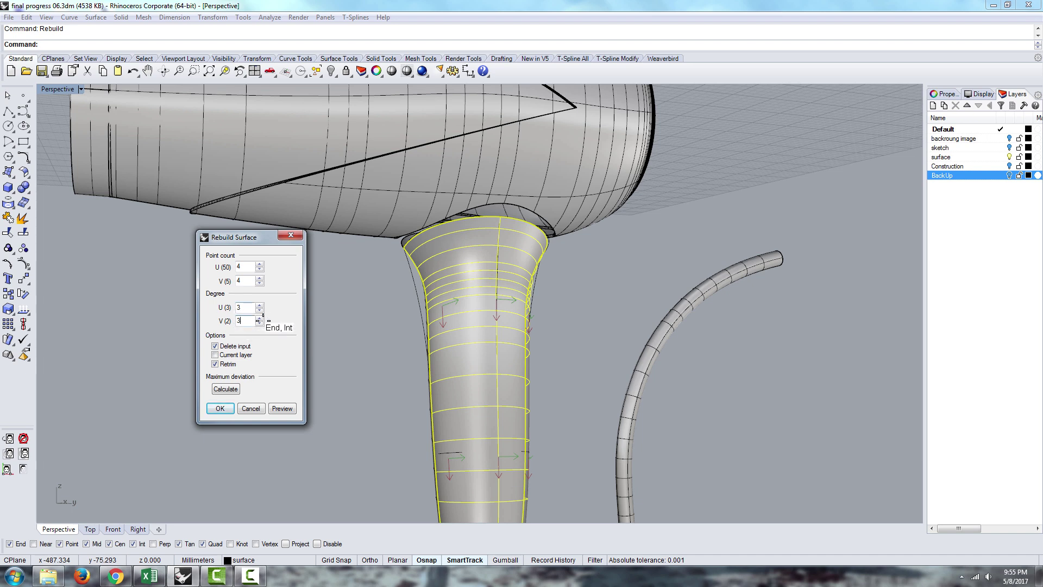
{"action": "double_click", "coordinate": [247, 266]}
{"action": "type", "text": "50"}
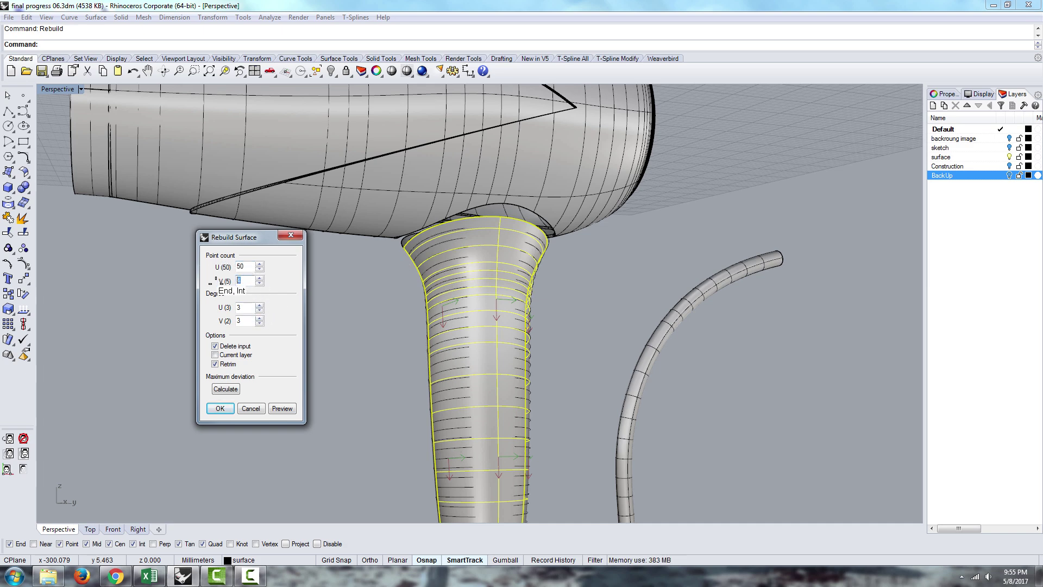
{"action": "type", "text": "5"}
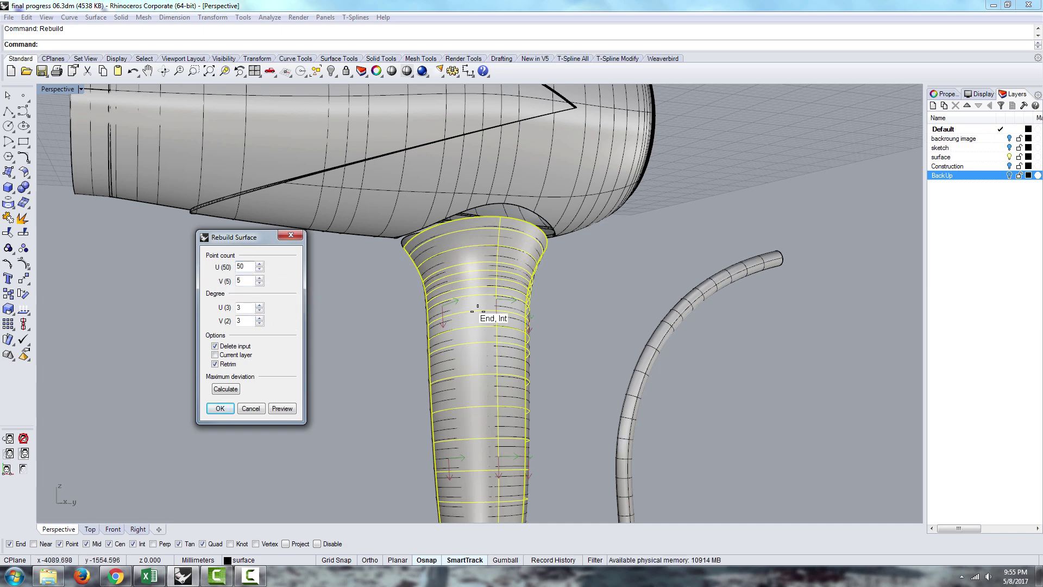
- Examine the rebuild preview along the handle from the cord end up to the flare
{"action": "scroll", "coordinate": [476, 309], "scroll_direction": "down", "scroll_amount": 5}
{"action": "scroll", "coordinate": [540, 442], "scroll_direction": "up", "scroll_amount": 8}
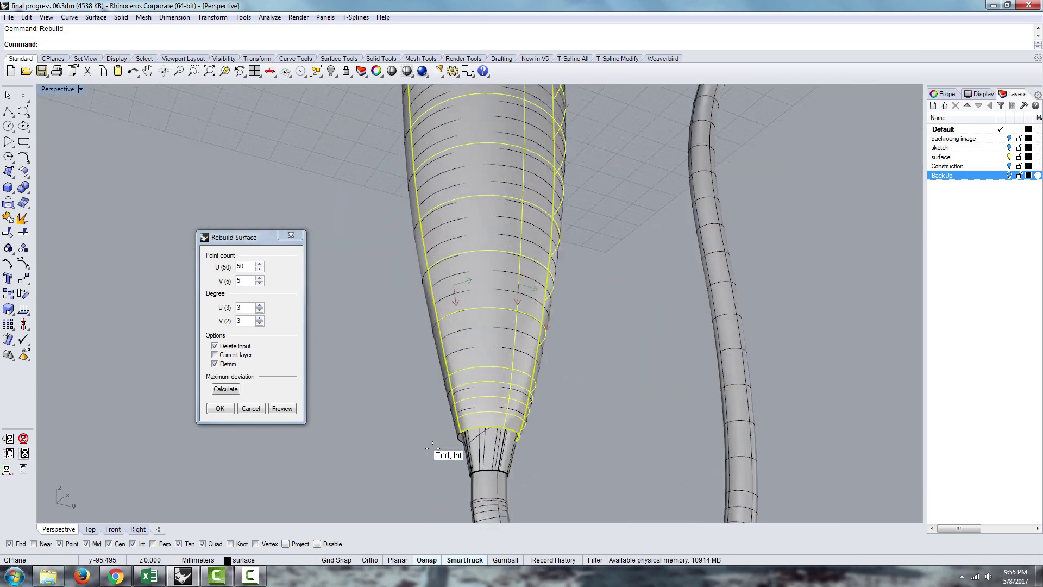
{"action": "right_click_drag", "start_coordinate": [433, 449], "coordinate": [536, 435]}
{"action": "scroll", "coordinate": [564, 254], "scroll_direction": "down", "scroll_amount": 6}
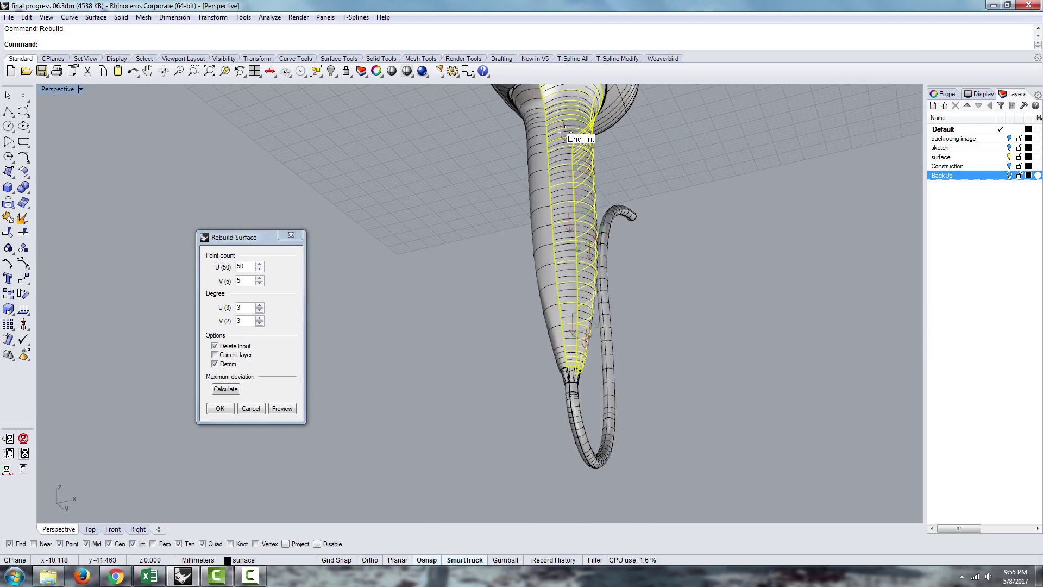
{"action": "scroll", "coordinate": [559, 129], "scroll_direction": "up", "scroll_amount": 2}
{"action": "right_click_drag", "start_coordinate": [520, 96], "coordinate": [534, 160]}
{"action": "scroll", "coordinate": [525, 110], "scroll_direction": "down", "scroll_amount": 2}
{"action": "scroll", "coordinate": [525, 110], "scroll_direction": "up", "scroll_amount": 2}
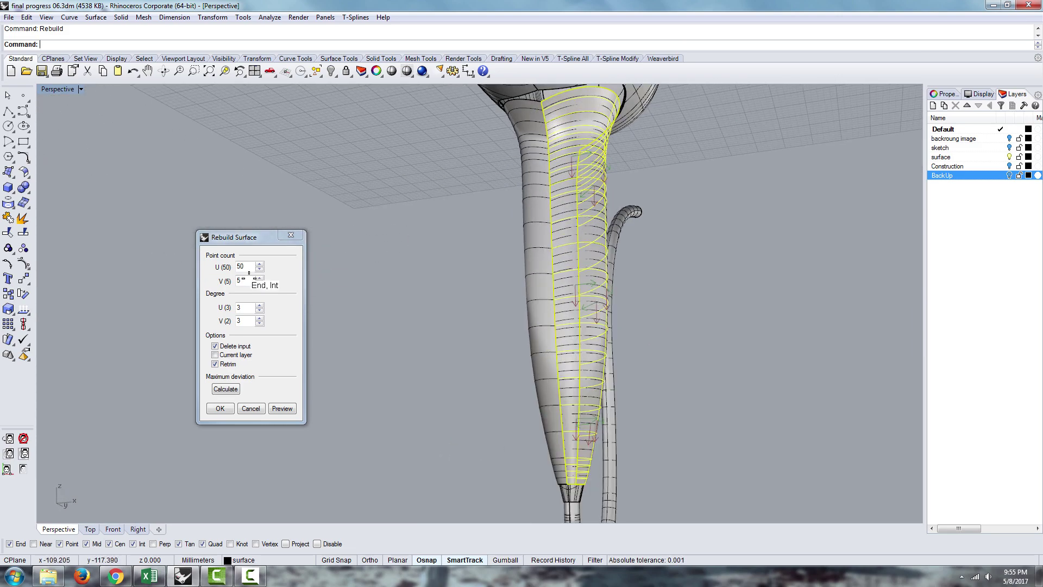
- Set the U point count to 30 with degree 3 in both directions and apply the rebuild to the handle half
{"action": "left_click", "coordinate": [225, 276]}
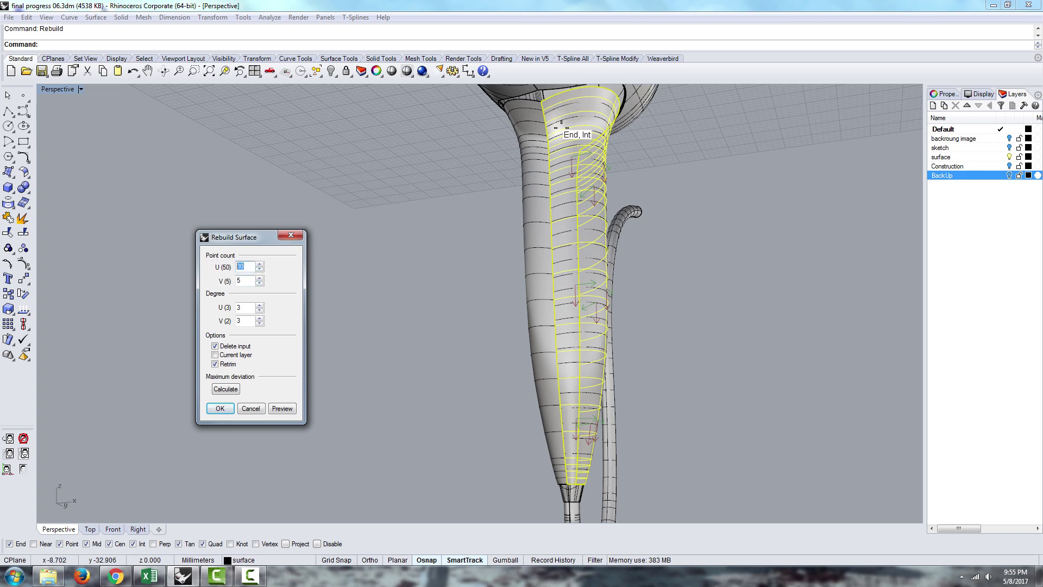
{"action": "right_click_drag", "start_coordinate": [610, 465], "coordinate": [538, 300]}
{"action": "left_click", "coordinate": [240, 265]}
{"action": "key", "text": "Tab"}
{"action": "key", "text": "Tab"}
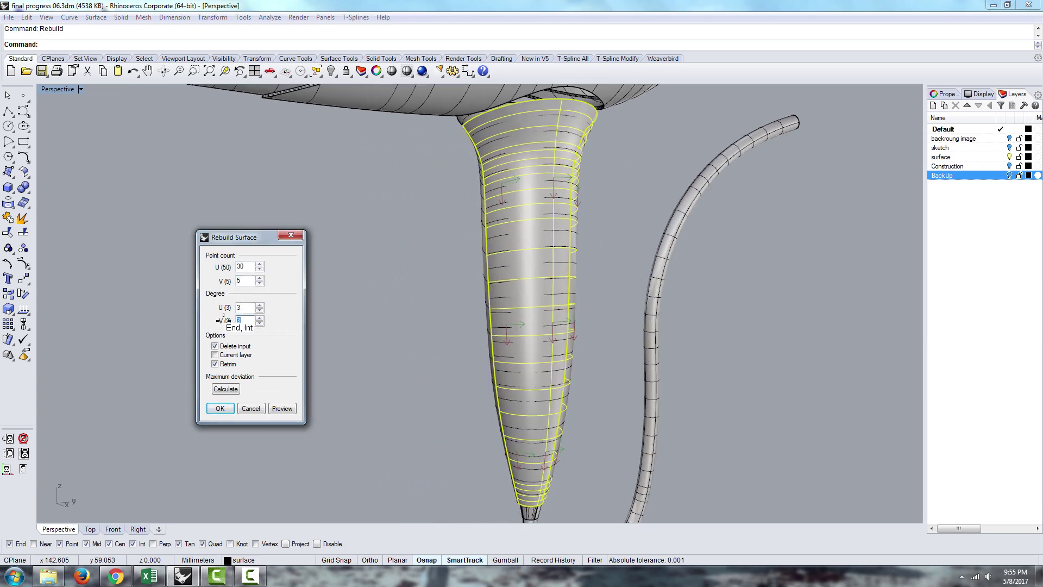
{"action": "left_click", "coordinate": [244, 321]}
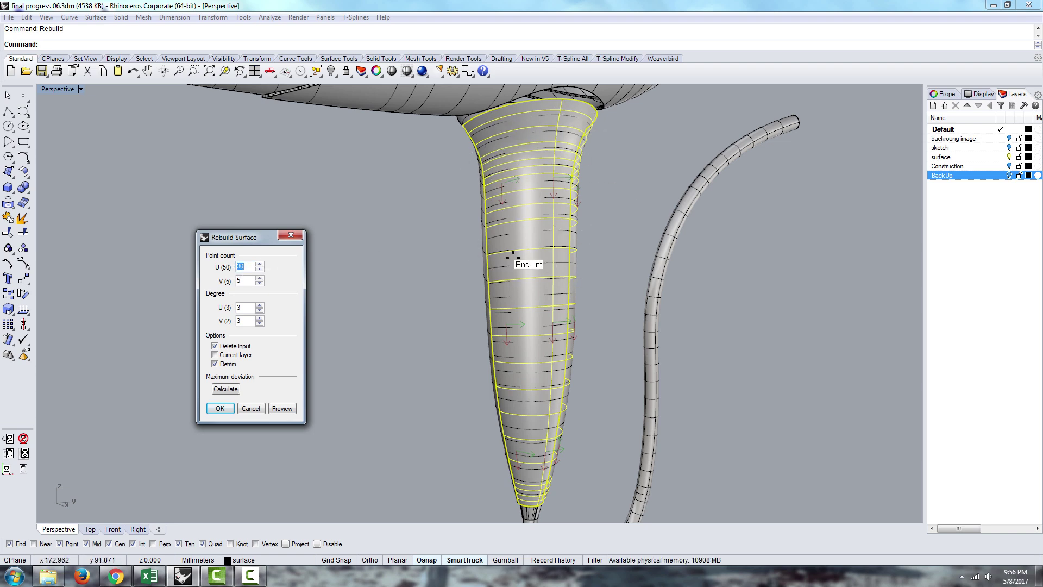
{"action": "right_click_drag", "start_coordinate": [545, 371], "coordinate": [568, 361]}
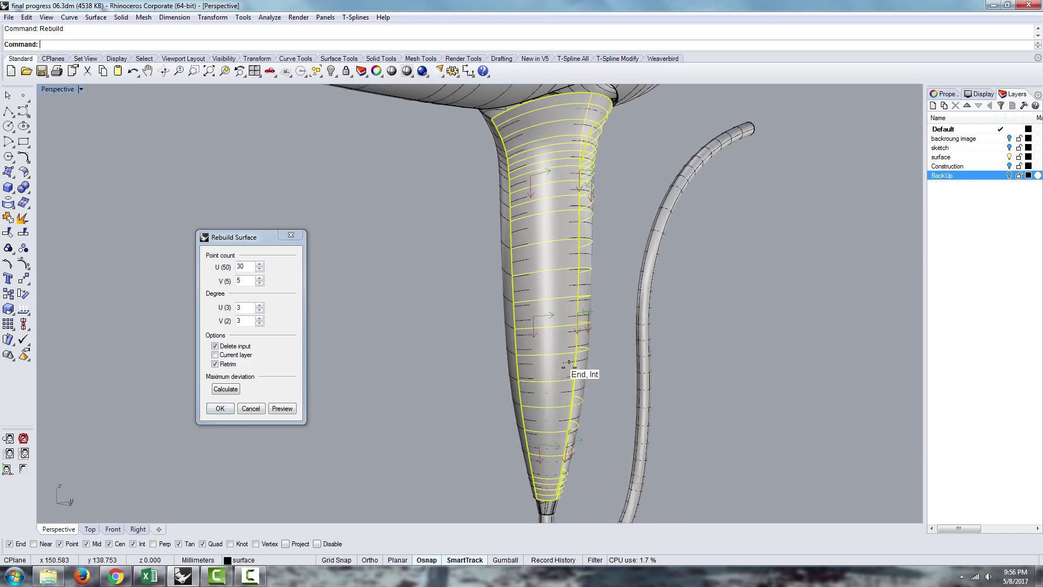
{"action": "left_click", "coordinate": [221, 408]}
- Delete the opposite handle half that was not rebuilt
{"action": "right_click_drag", "start_coordinate": [535, 368], "coordinate": [550, 285]}
{"action": "left_click", "coordinate": [549, 285]}
{"action": "right_click_drag", "start_coordinate": [618, 321], "coordinate": [586, 350]}
{"action": "key", "text": "Delete"}
- Mirror a copy of the rebuilt handle half across the seam plane, starting the plane at the seam's lower end
{"action": "left_click", "coordinate": [580, 322]}
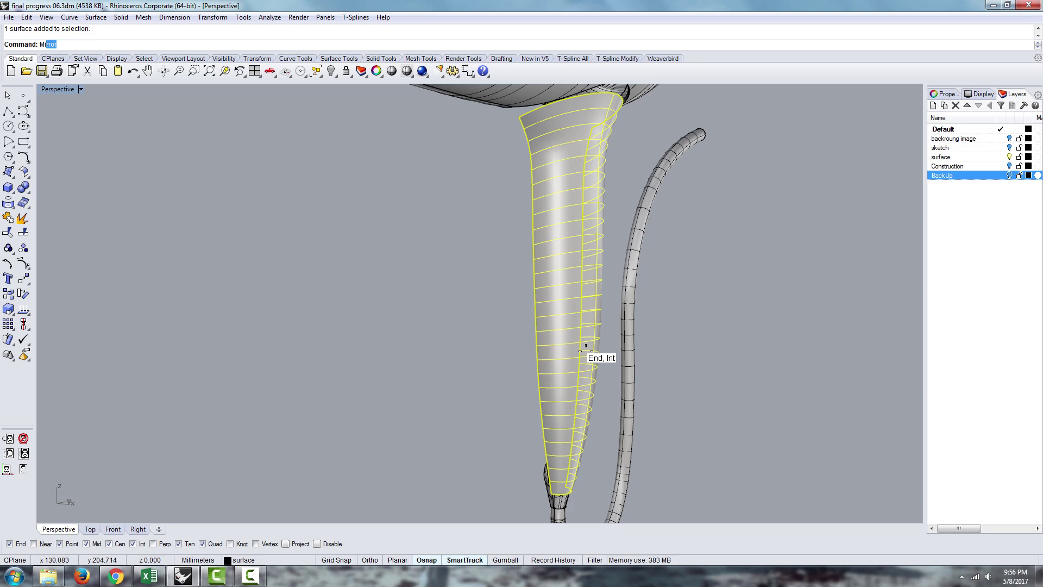
{"action": "type", "text": "Mi"}
{"action": "key", "text": "Return"}
{"action": "right_click_drag", "start_coordinate": [447, 376], "coordinate": [489, 288]}
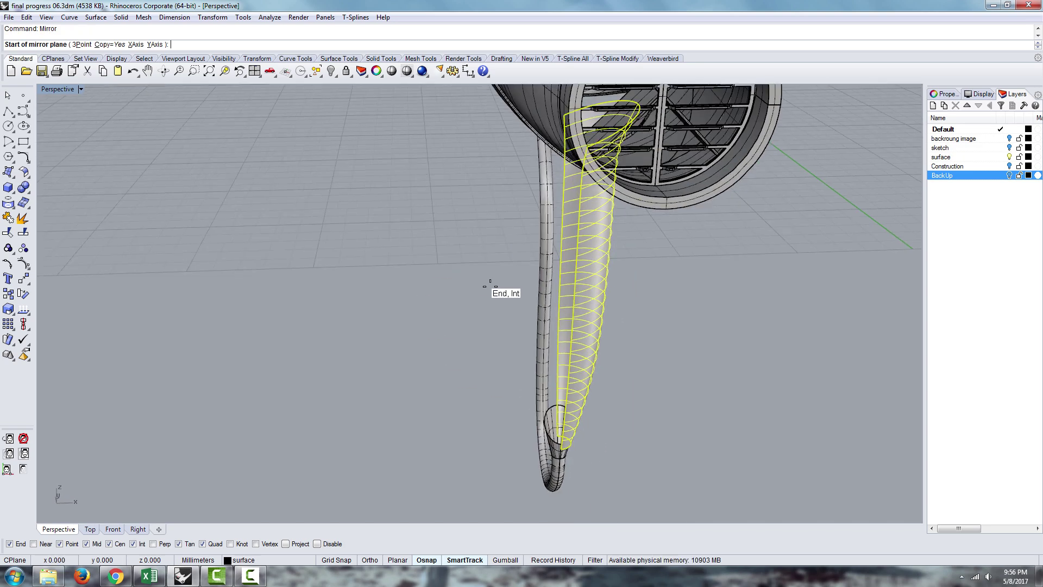
{"action": "scroll", "coordinate": [570, 433], "scroll_direction": "up", "scroll_amount": 5}
{"action": "scroll", "coordinate": [499, 441], "scroll_direction": "down", "scroll_amount": 5}
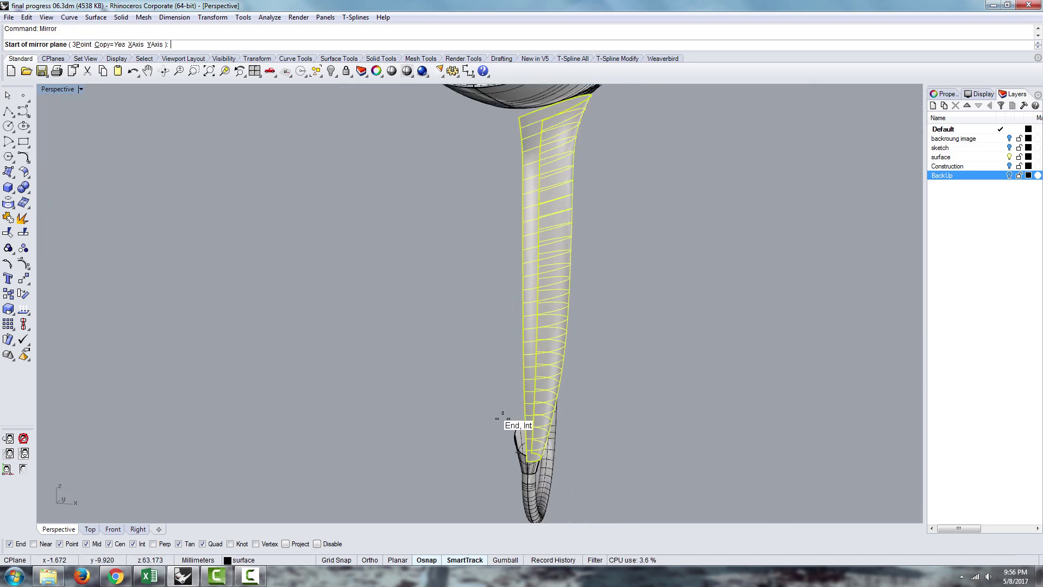
{"action": "scroll", "coordinate": [530, 453], "scroll_direction": "up", "scroll_amount": 4}
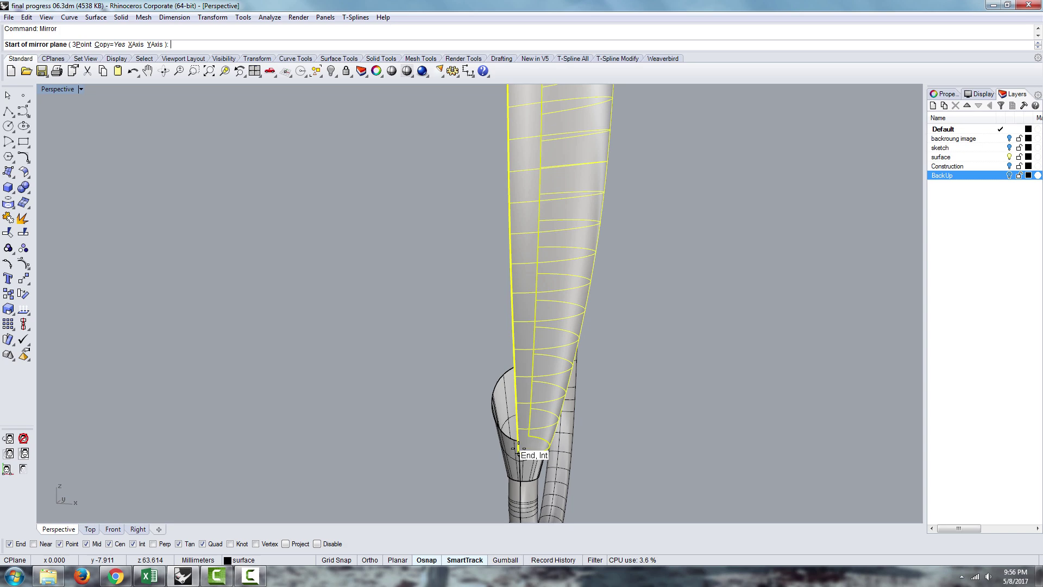
{"action": "left_click", "coordinate": [517, 451]}
{"action": "scroll", "coordinate": [543, 443], "scroll_direction": "down", "scroll_amount": 6}
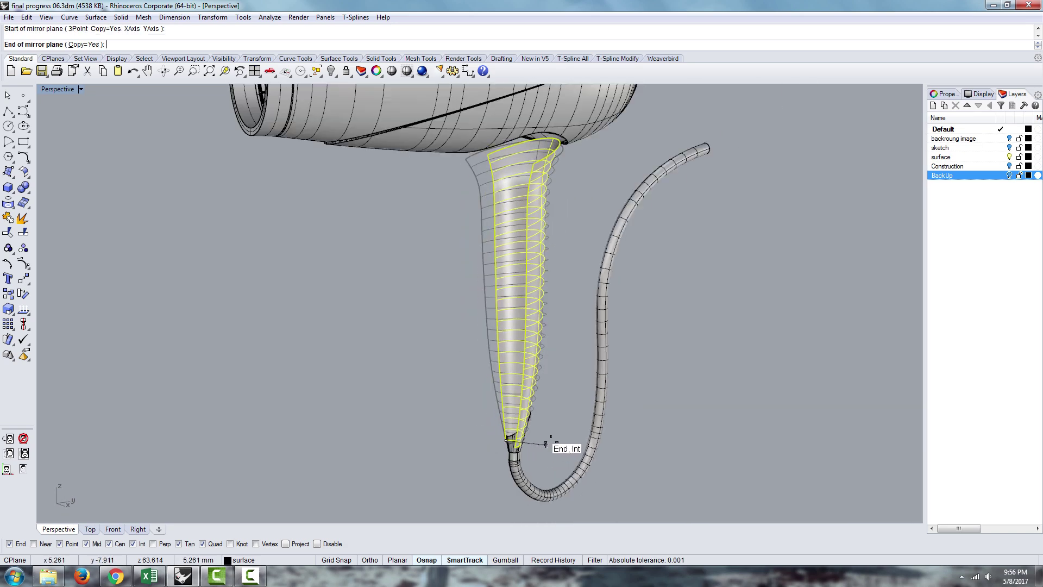
{"action": "left_click", "coordinate": [751, 373]}
{"action": "left_click", "coordinate": [752, 401]}
- Match the two handle halves along the first seam with Tangency continuity, preserving tangency at the other end and averaging the surfaces
{"action": "right_click_drag", "start_coordinate": [753, 401], "coordinate": [259, 244]}
{"action": "scroll", "coordinate": [487, 170], "scroll_direction": "up", "scroll_amount": 5}
{"action": "right_click_drag", "start_coordinate": [487, 167], "coordinate": [438, 235]}
{"action": "right_click_drag", "start_coordinate": [478, 161], "coordinate": [455, 171]}
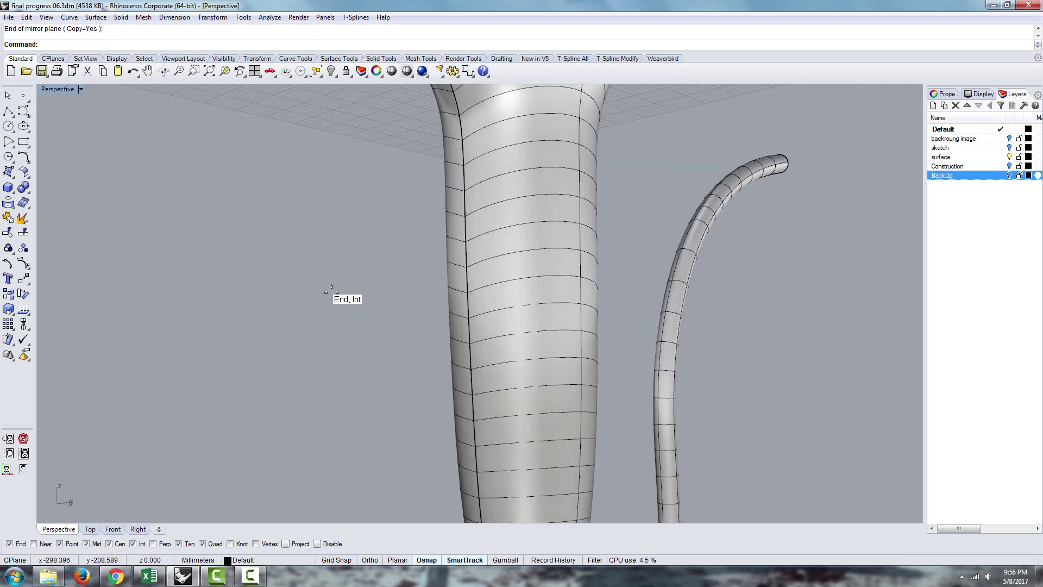
{"action": "type", "text": "Ma"}
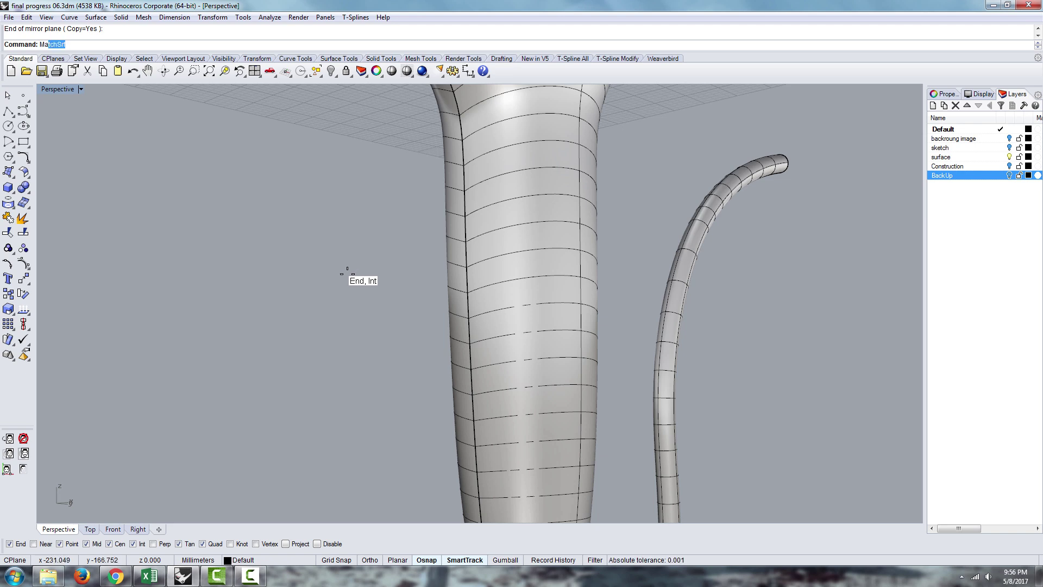
{"action": "type", "text": "t"}
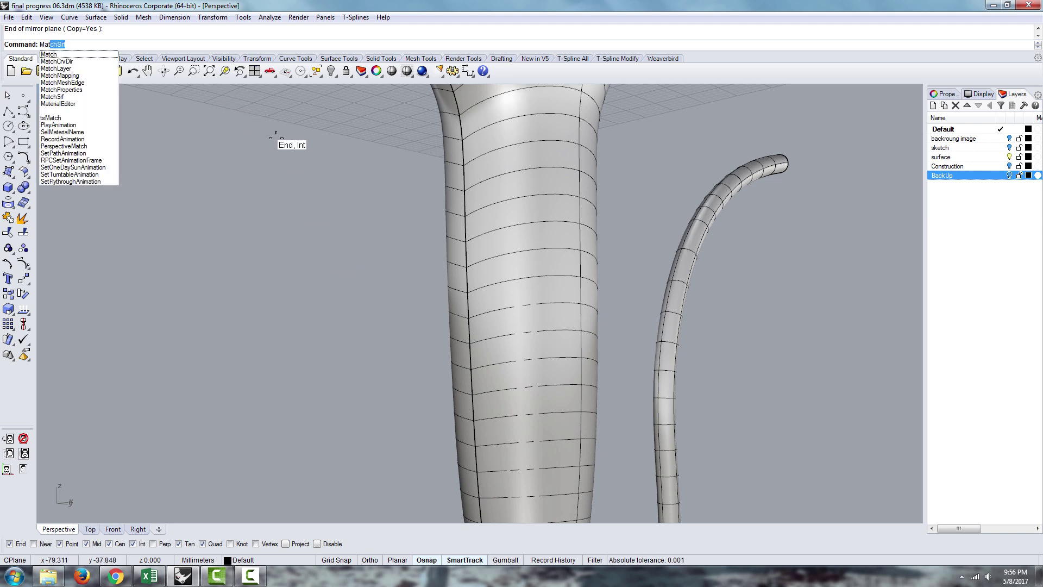
{"action": "key", "text": "Return"}
{"action": "left_click", "coordinate": [464, 231]}
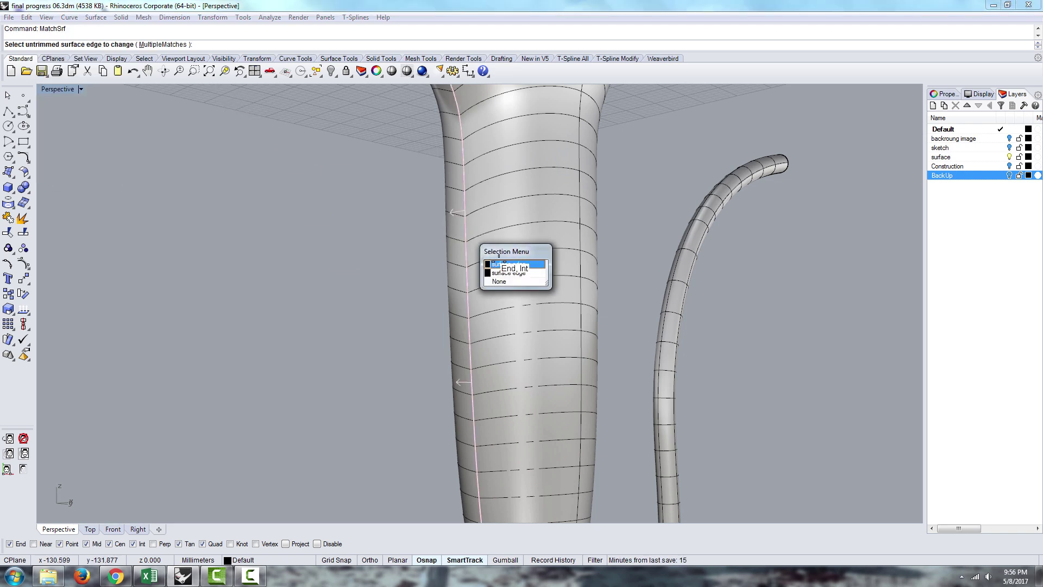
{"action": "left_click", "coordinate": [510, 262]}
{"action": "key", "text": "Return"}
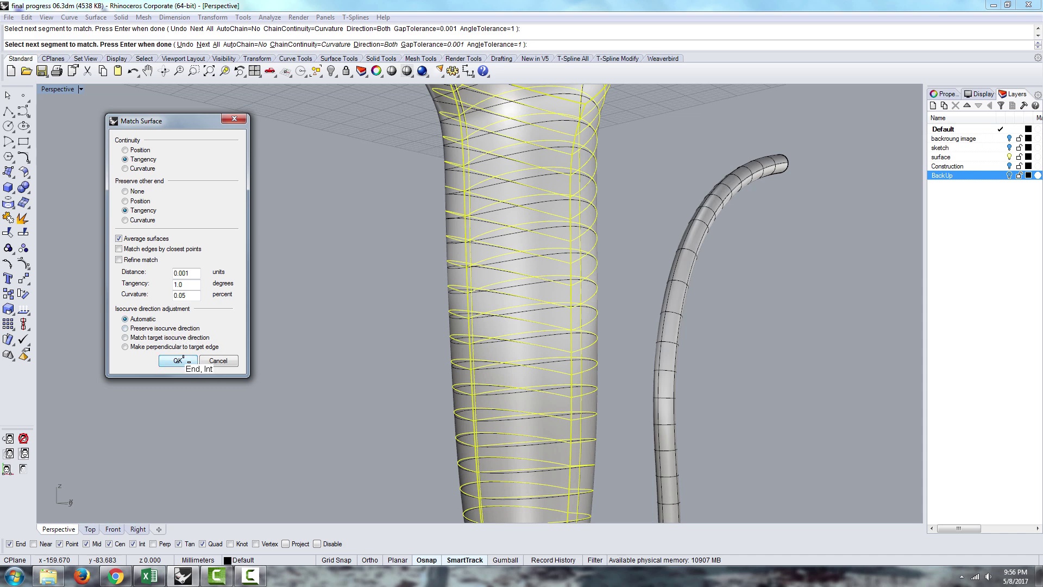
{"action": "left_click", "coordinate": [177, 360]}
{"action": "scroll", "coordinate": [438, 342], "scroll_direction": "up", "scroll_amount": 3}
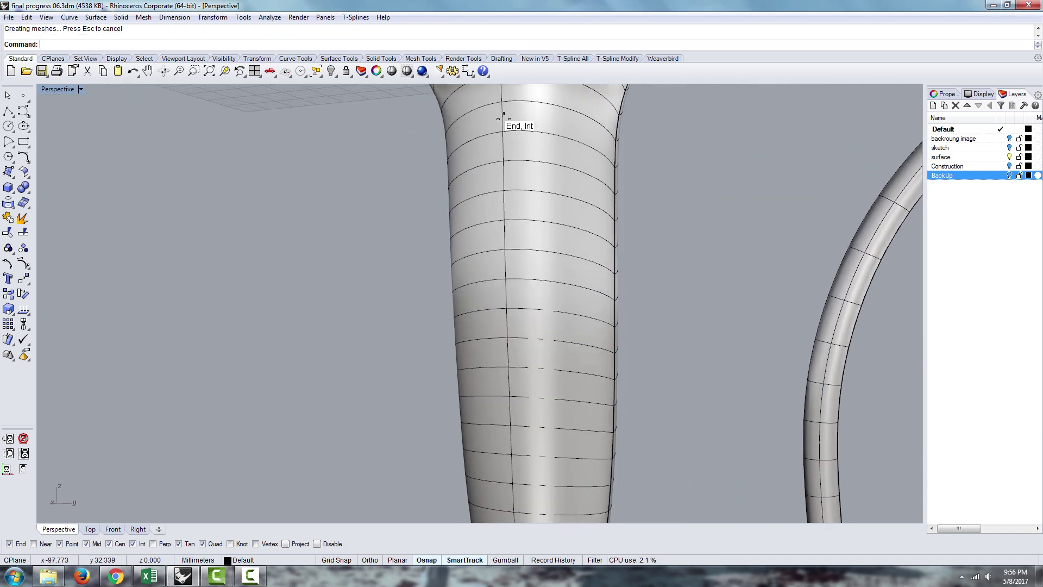
{"action": "scroll", "coordinate": [500, 121], "scroll_direction": "down", "scroll_amount": 5}
{"action": "left_click", "coordinate": [500, 121]}
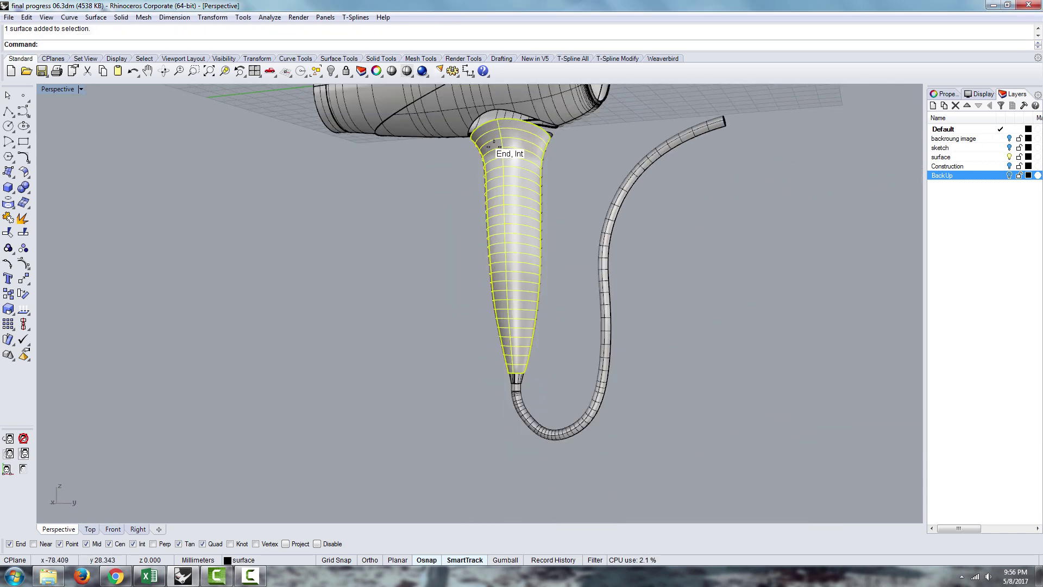
{"action": "right_click_drag", "start_coordinate": [557, 163], "coordinate": [518, 271]}
{"action": "scroll", "coordinate": [519, 271], "scroll_direction": "up", "scroll_amount": 5}
{"action": "right_click_drag", "start_coordinate": [519, 374], "coordinate": [511, 366]}
{"action": "scroll", "coordinate": [497, 292], "scroll_direction": "down", "scroll_amount": 3}
{"action": "right_click_drag", "start_coordinate": [497, 292], "coordinate": [558, 184]}
{"action": "scroll", "coordinate": [559, 184], "scroll_direction": "up", "scroll_amount": 2}
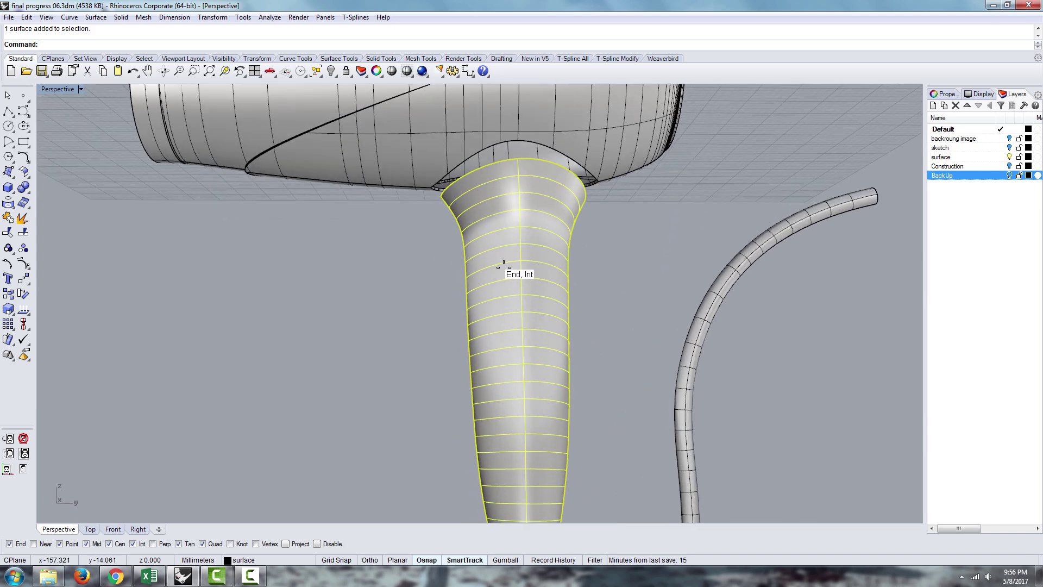
{"action": "key", "text": "Return"}
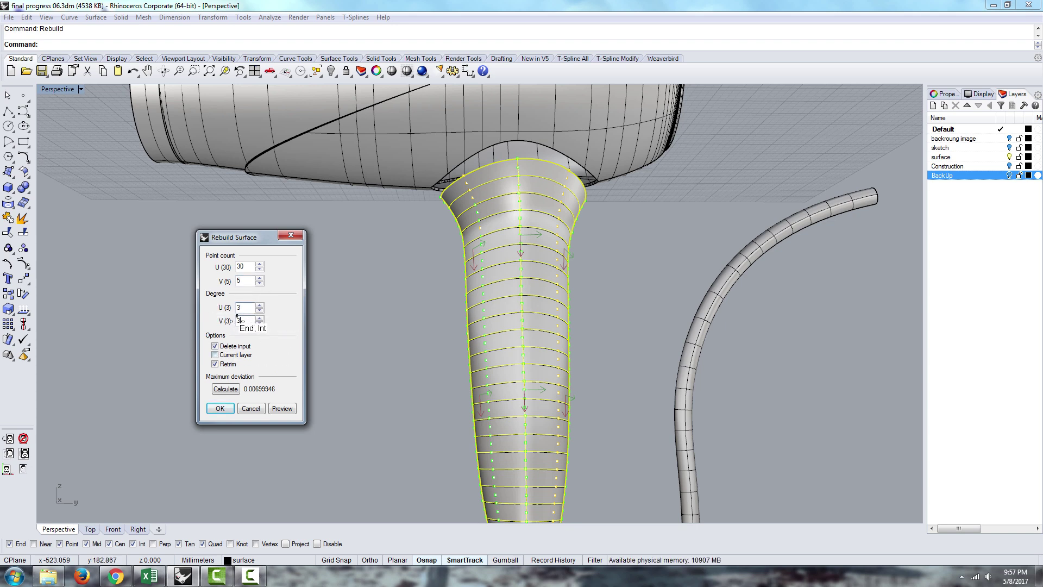
{"action": "left_click_drag", "start_coordinate": [248, 308], "coordinate": [212, 307]}
{"action": "left_click", "coordinate": [254, 411]}
- Match the handle halves along the opposite seam with Tangency continuity, preserving tangency at the other end and averaging the surfaces
{"action": "right_click_drag", "start_coordinate": [570, 273], "coordinate": [638, 252]}
{"action": "left_click", "coordinate": [639, 249]}
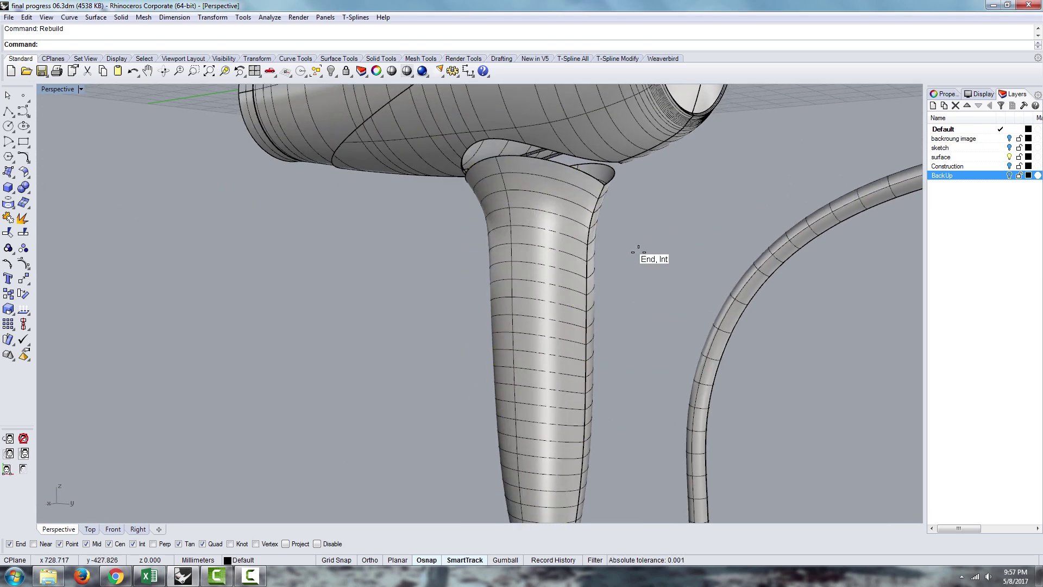
{"action": "type", "text": "Mat"}
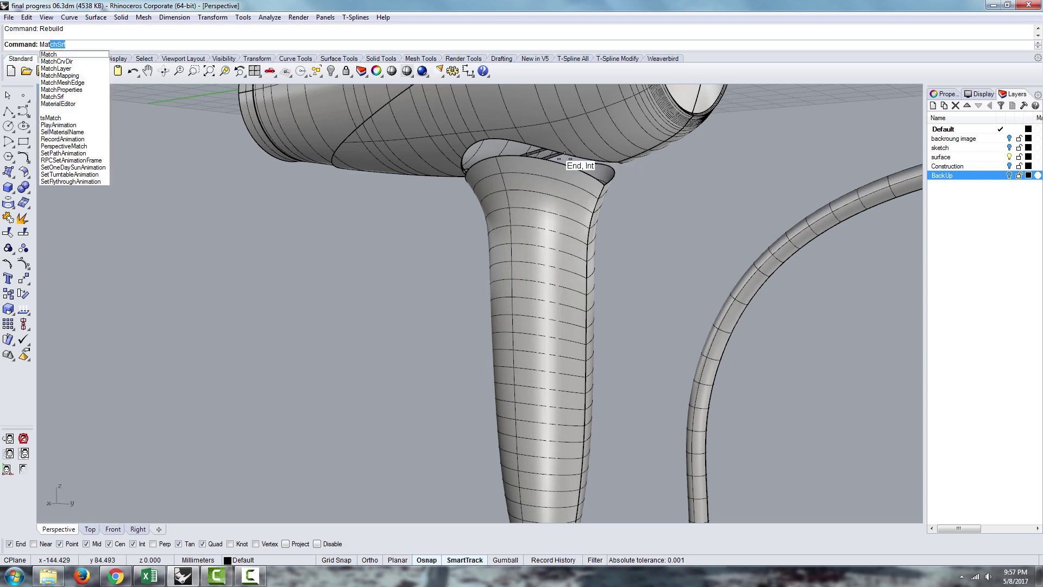
{"action": "key", "text": "Return"}
{"action": "right_click_drag", "start_coordinate": [369, 155], "coordinate": [587, 203]}
{"action": "left_click", "coordinate": [592, 201]}
{"action": "left_click", "coordinate": [625, 228]}
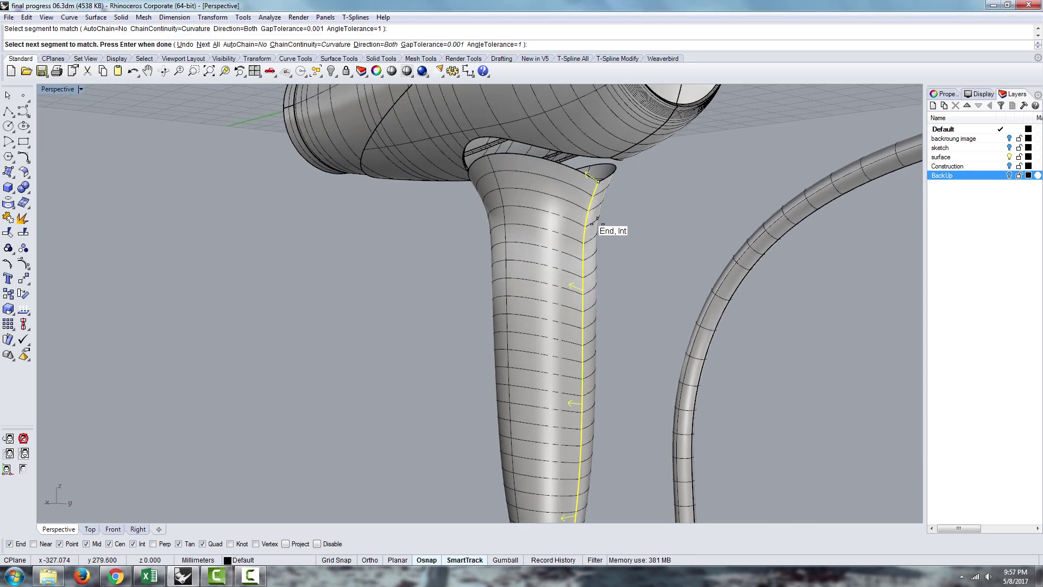
{"action": "right_click", "coordinate": [597, 225]}
{"action": "right_click_drag", "start_coordinate": [614, 239], "coordinate": [516, 233]}
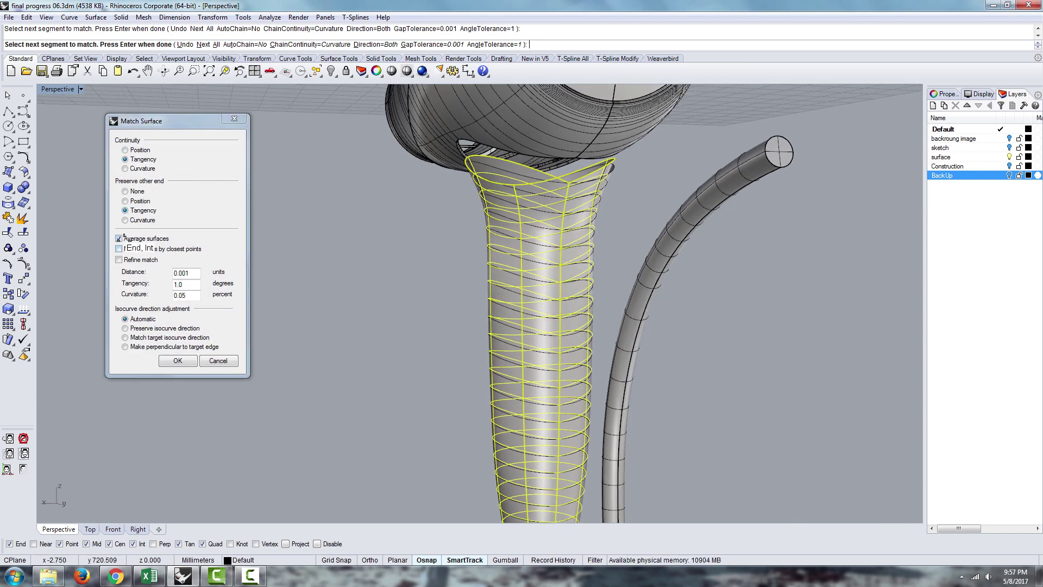
{"action": "left_click", "coordinate": [178, 360]}
- Run a Zebra analysis on both handle halves and inspect the stripe flow across the seams below the flare
{"action": "mouse_move", "coordinate": [603, 298]}
{"action": "right_mouse_down"}
{"action": "mouse_move", "coordinate": [545, 175]}
{"action": "mouse_move", "coordinate": [563, 220]}
{"action": "mouse_move", "coordinate": [599, 200]}
{"action": "mouse_move", "coordinate": [663, 217]}
{"action": "mouse_move", "coordinate": [601, 302]}
{"action": "right_mouse_up"}
{"action": "left_click_drag", "start_coordinate": [601, 302], "coordinate": [447, 343]}
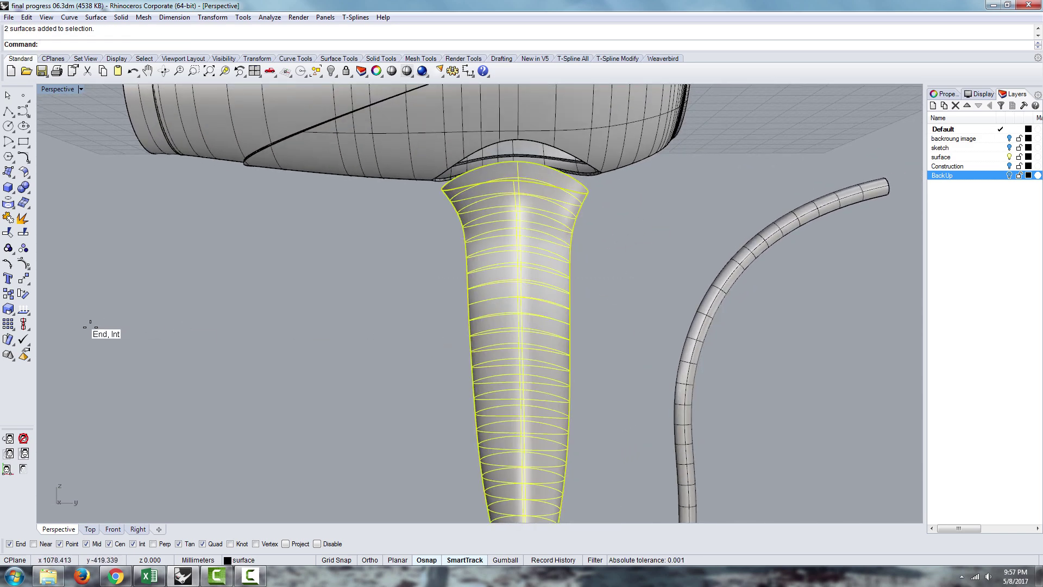
{"action": "left_click", "coordinate": [299, 18]}
{"action": "mouse_move", "coordinate": [269, 17]}
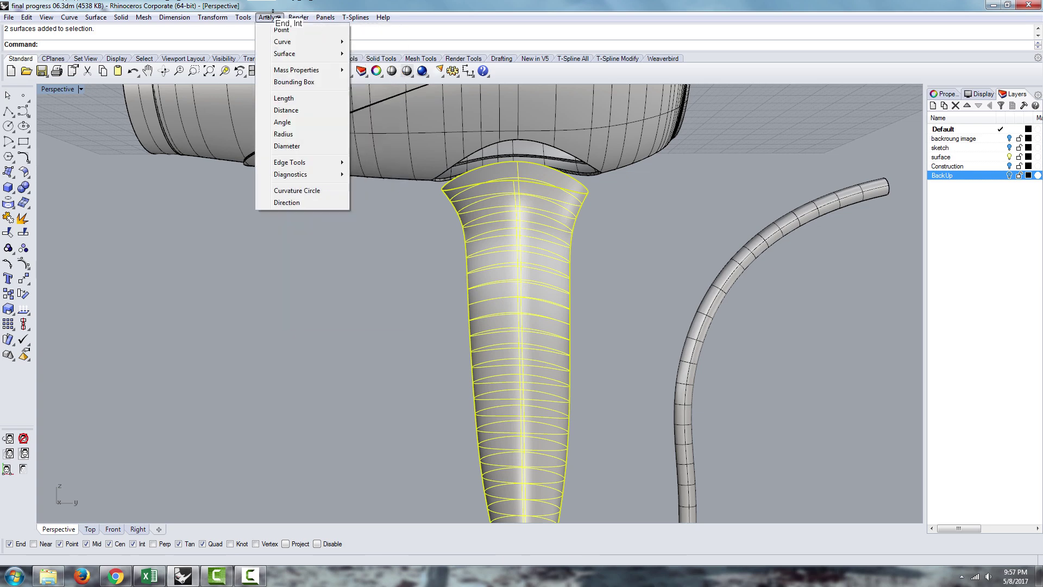
{"action": "mouse_move", "coordinate": [287, 52]}
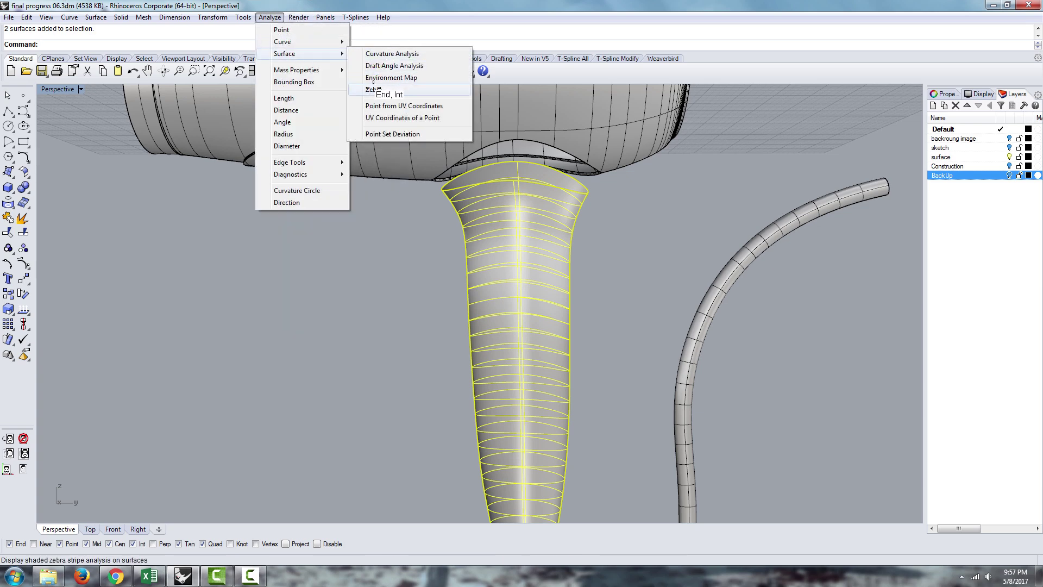
{"action": "left_click", "coordinate": [392, 90]}
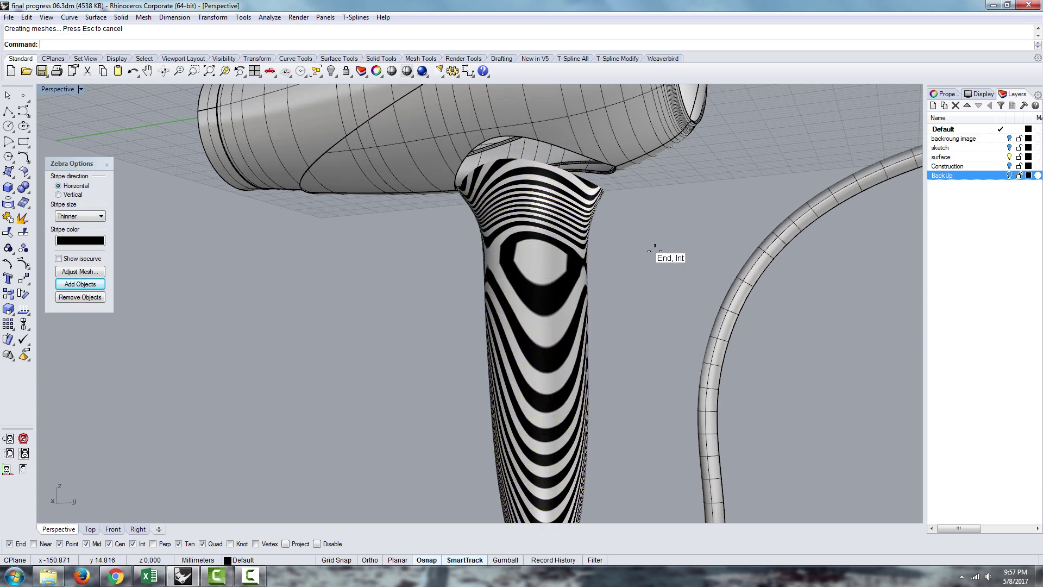
{"action": "scroll", "coordinate": [595, 254], "scroll_direction": "up", "scroll_amount": 5}
{"action": "right_click_drag", "start_coordinate": [596, 256], "coordinate": [539, 255]}
{"action": "right_click_drag", "start_coordinate": [452, 269], "coordinate": [516, 217]}
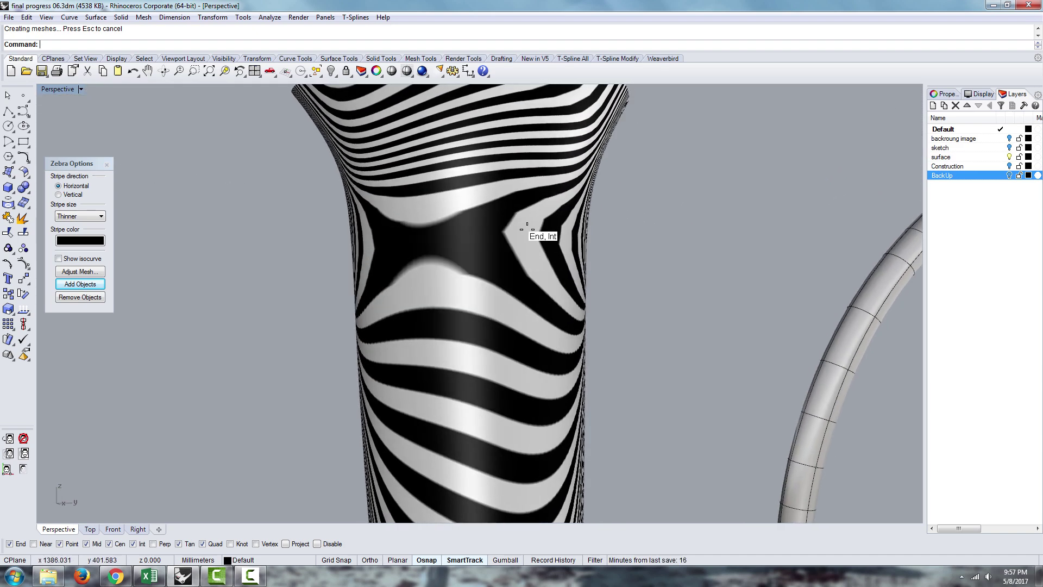
{"action": "scroll", "coordinate": [511, 216], "scroll_direction": "down", "scroll_amount": 4}
- Refine the Zebra analysis mesh to the most polygons for both handle halves and set the stripe size to Thinnest
{"action": "left_click_drag", "start_coordinate": [593, 188], "coordinate": [413, 279]}
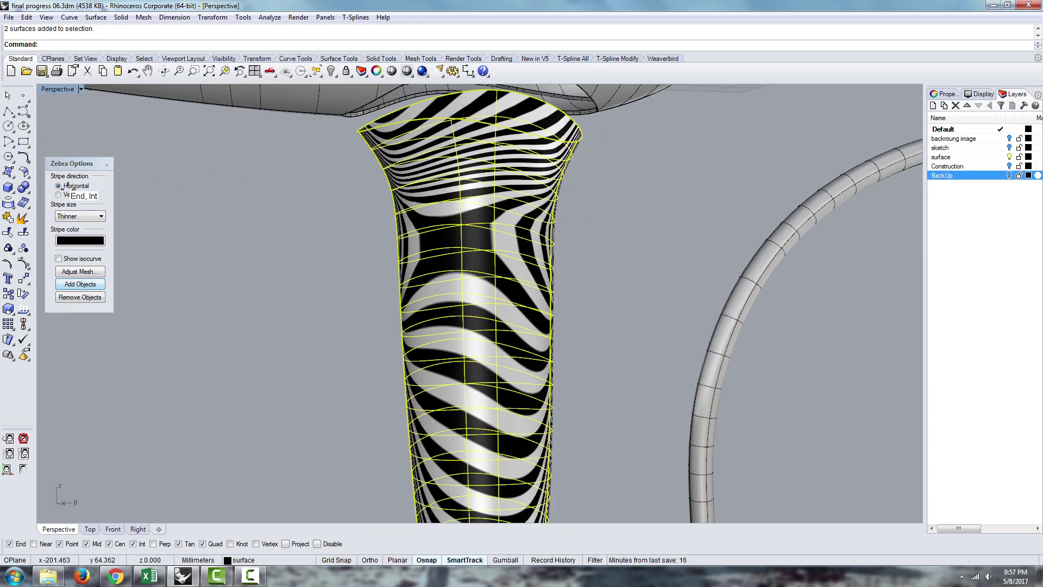
{"action": "left_click", "coordinate": [80, 270]}
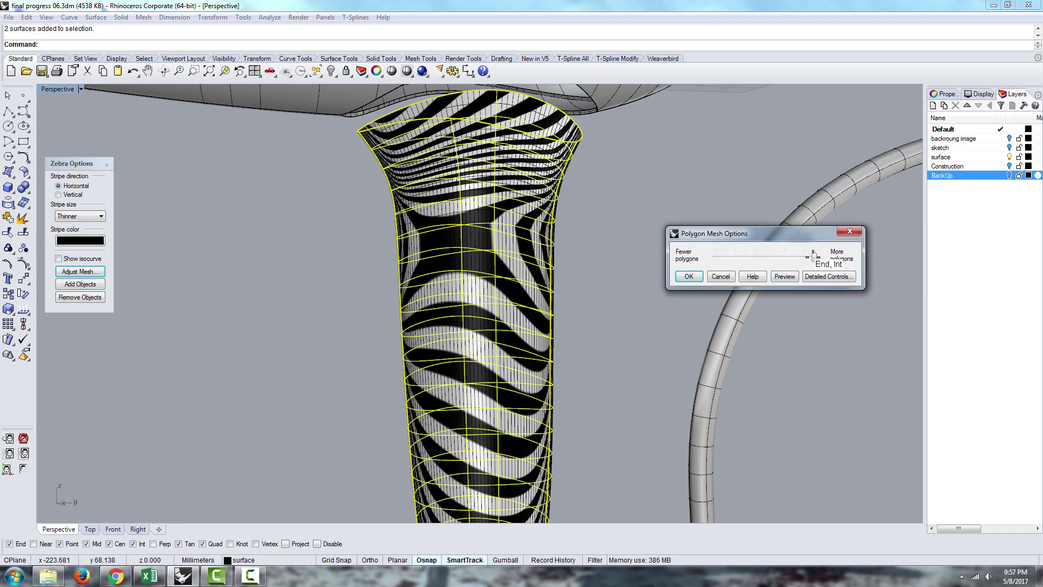
{"action": "left_click_drag", "start_coordinate": [791, 254], "coordinate": [815, 255]}
{"action": "left_click", "coordinate": [784, 276]}
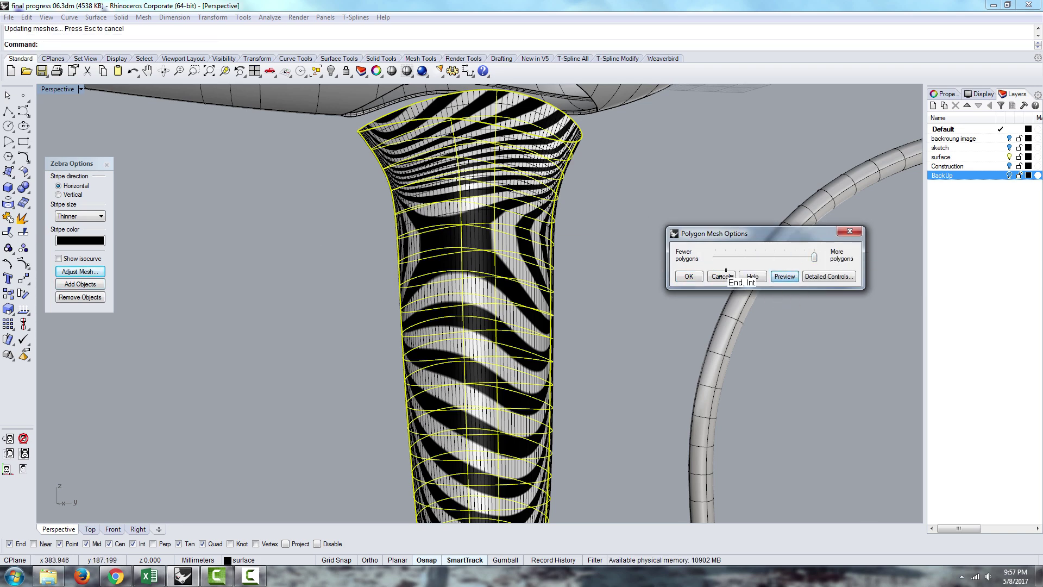
{"action": "left_click", "coordinate": [680, 276]}
{"action": "left_click", "coordinate": [84, 216]}
{"action": "left_click", "coordinate": [76, 269]}
- Inspect the fine Zebra stripes around the handle's flare and seams, then close the analysis
{"action": "right_click_drag", "start_coordinate": [365, 308], "coordinate": [452, 191]}
{"action": "scroll", "coordinate": [452, 191], "scroll_direction": "up", "scroll_amount": 6}
{"action": "right_click_drag", "start_coordinate": [498, 236], "coordinate": [473, 179]}
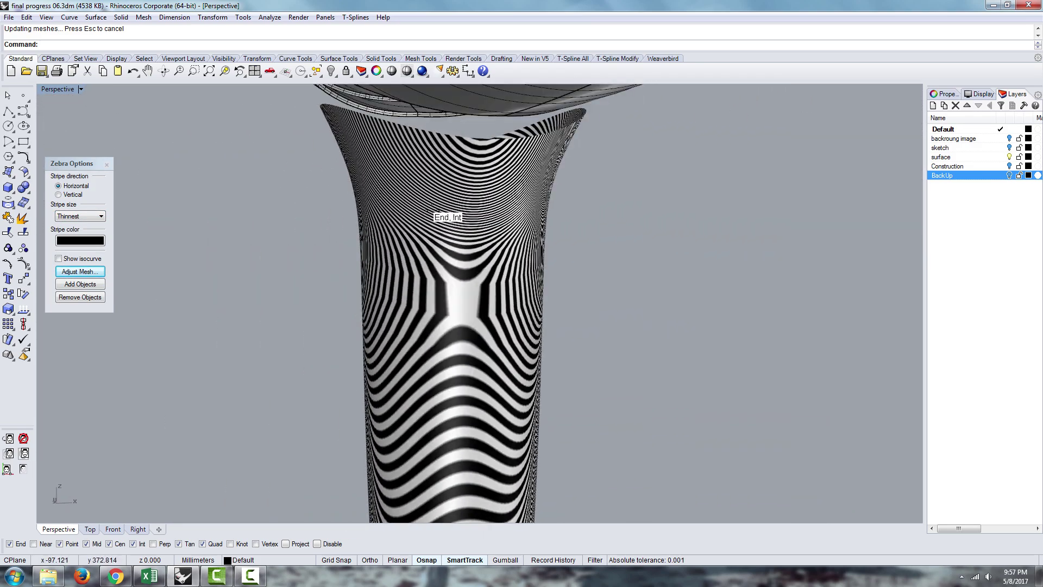
{"action": "right_click_drag", "start_coordinate": [429, 207], "coordinate": [437, 245]}
{"action": "scroll", "coordinate": [437, 245], "scroll_direction": "down", "scroll_amount": 6}
{"action": "right_click_drag", "start_coordinate": [546, 211], "coordinate": [445, 209]}
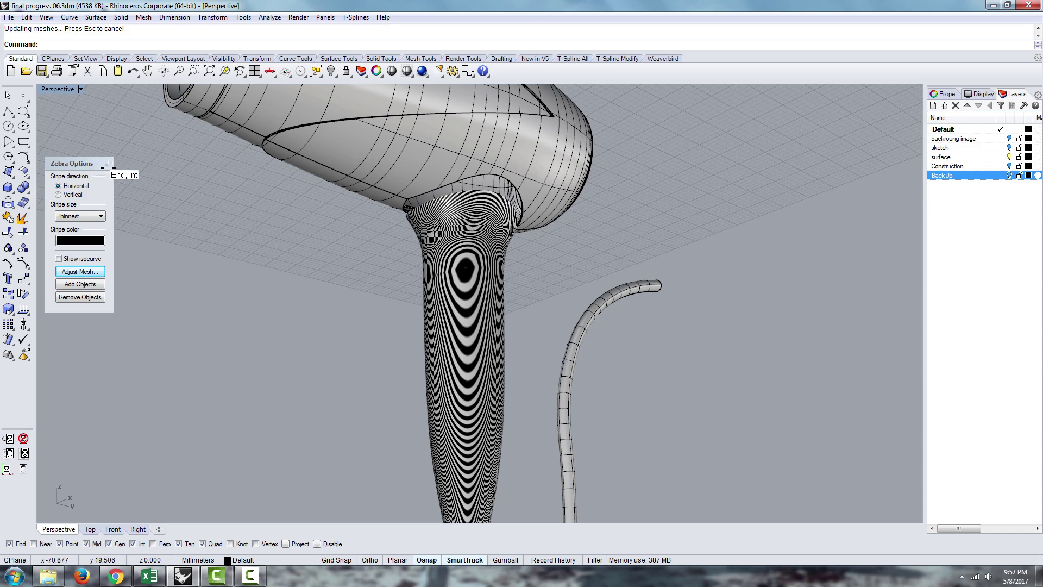
{"action": "left_click", "coordinate": [108, 164]}
- Examine the matched handle and the gap between its flared upper edge and the opening in the dryer body
{"action": "right_click_drag", "start_coordinate": [433, 312], "coordinate": [618, 313]}
{"action": "scroll", "coordinate": [528, 331], "scroll_direction": "down", "scroll_amount": 7}
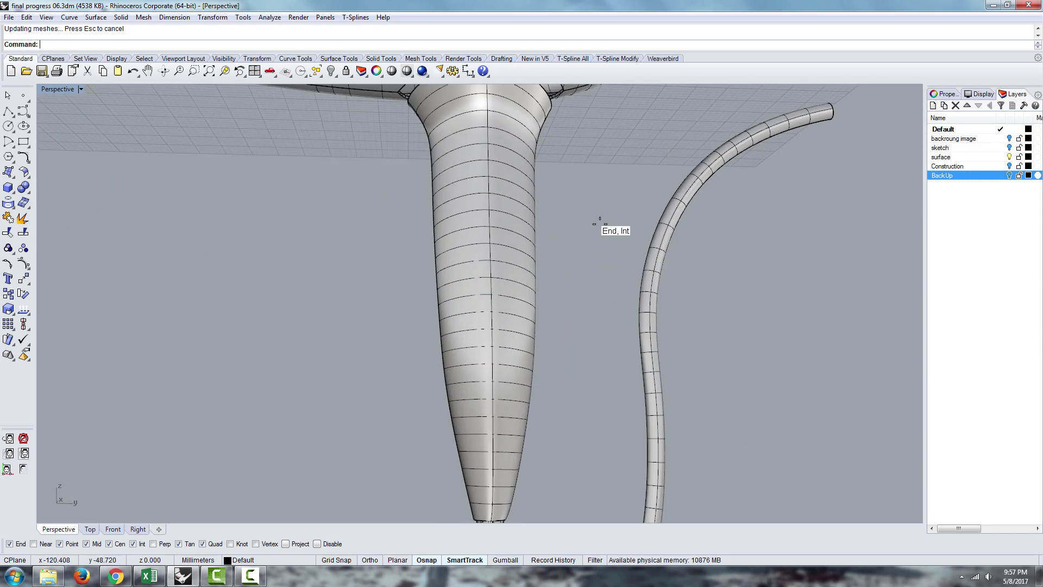
{"action": "right_click_drag", "start_coordinate": [511, 217], "coordinate": [539, 100]}
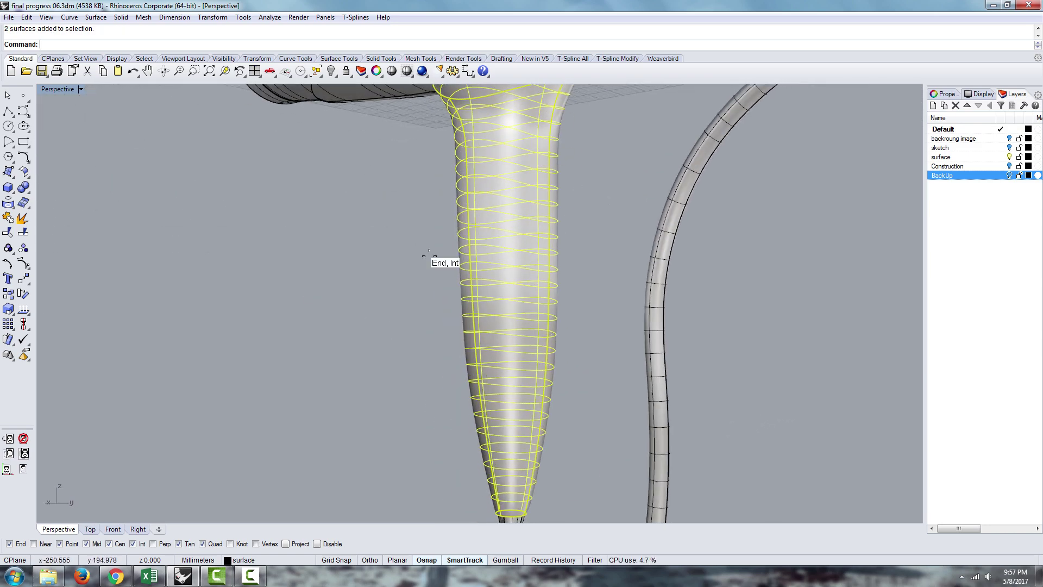
{"action": "scroll", "coordinate": [407, 271], "scroll_direction": "down", "scroll_amount": 5}
{"action": "scroll", "coordinate": [426, 343], "scroll_direction": "up", "scroll_amount": 10}
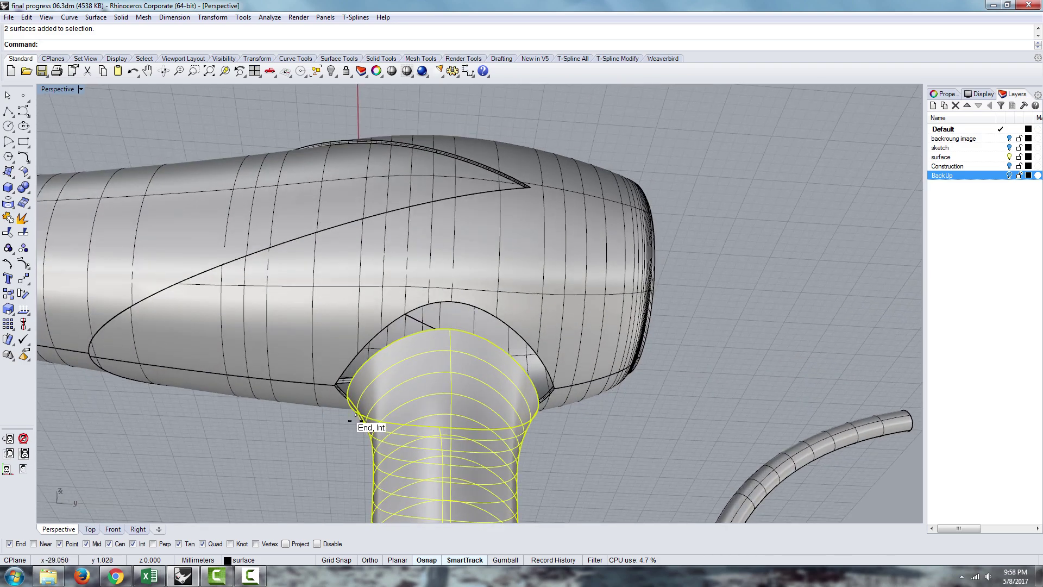
{"action": "right_click_drag", "start_coordinate": [352, 390], "coordinate": [620, 446]}
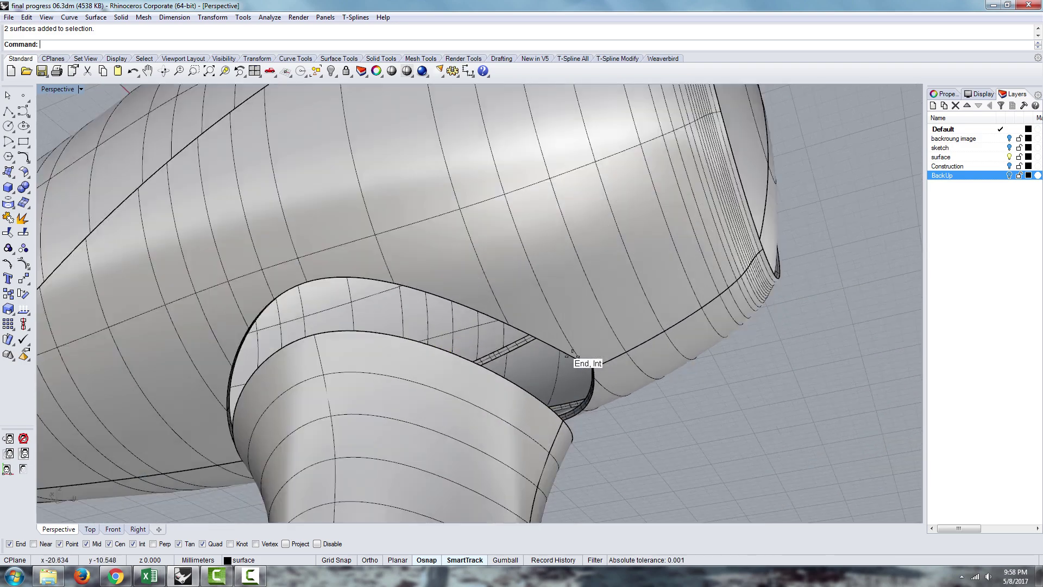